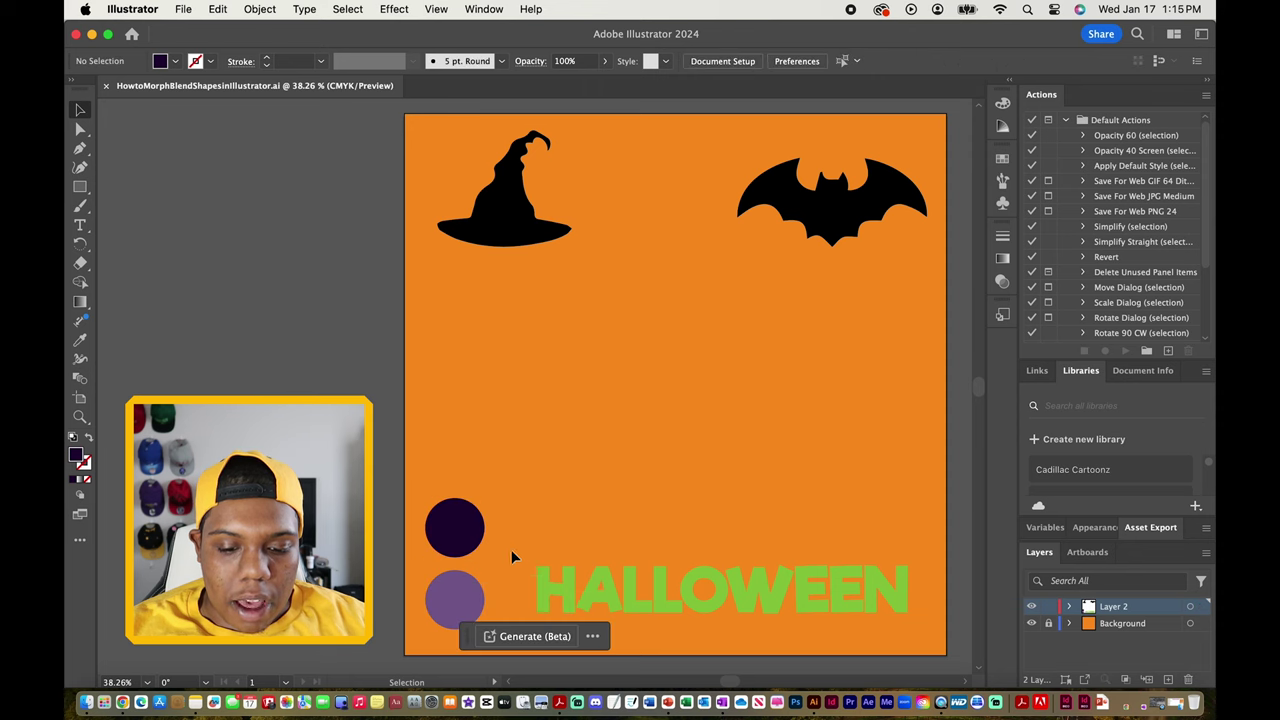
click(481, 598)
click(614, 494)
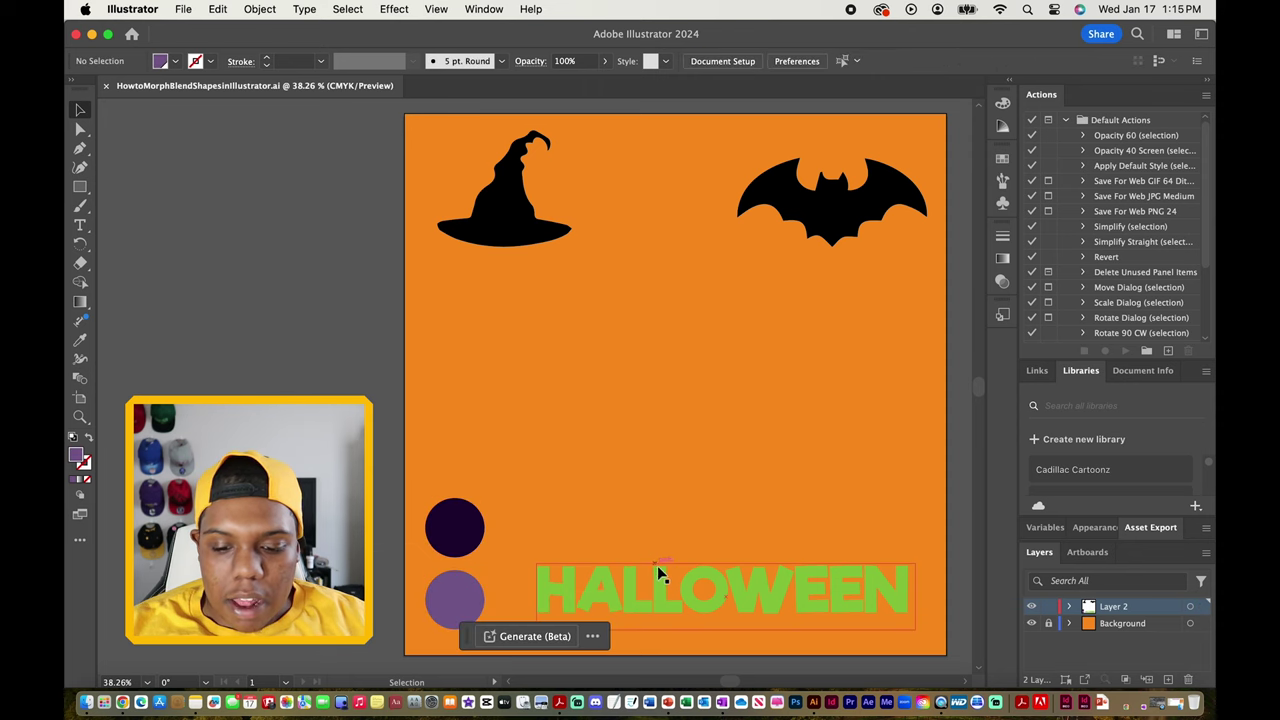
click(662, 575)
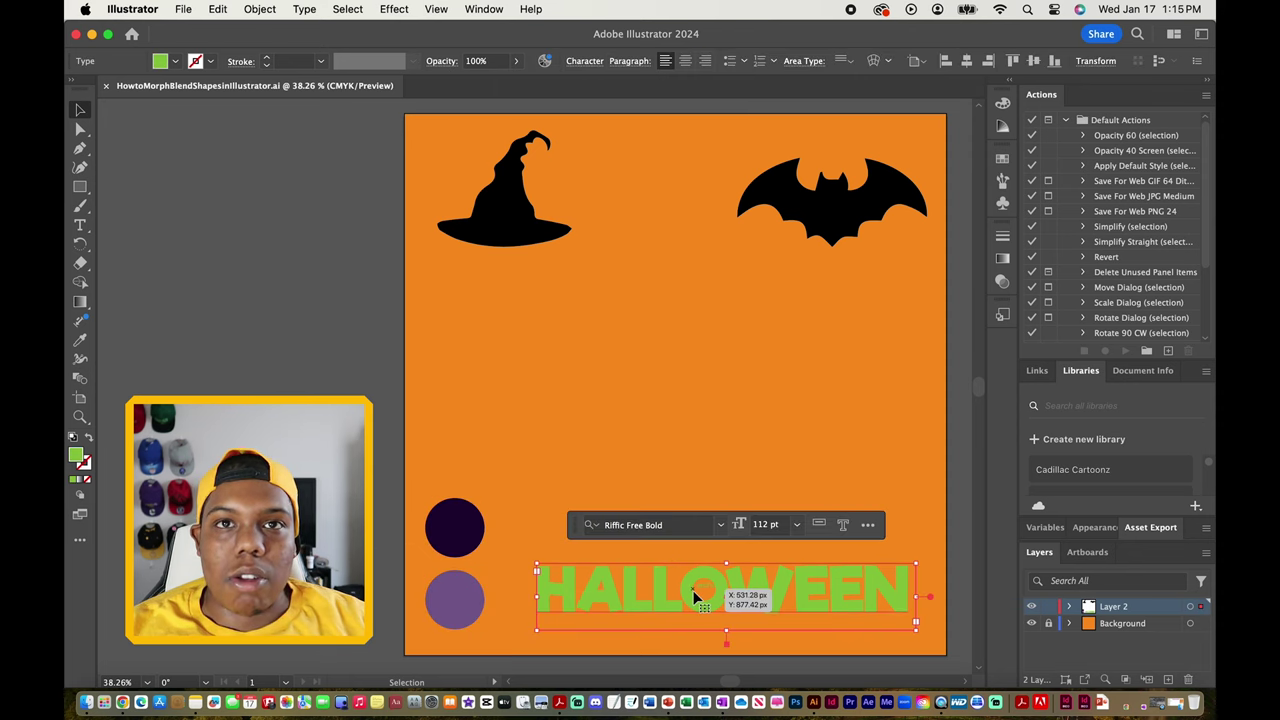
click(600, 400)
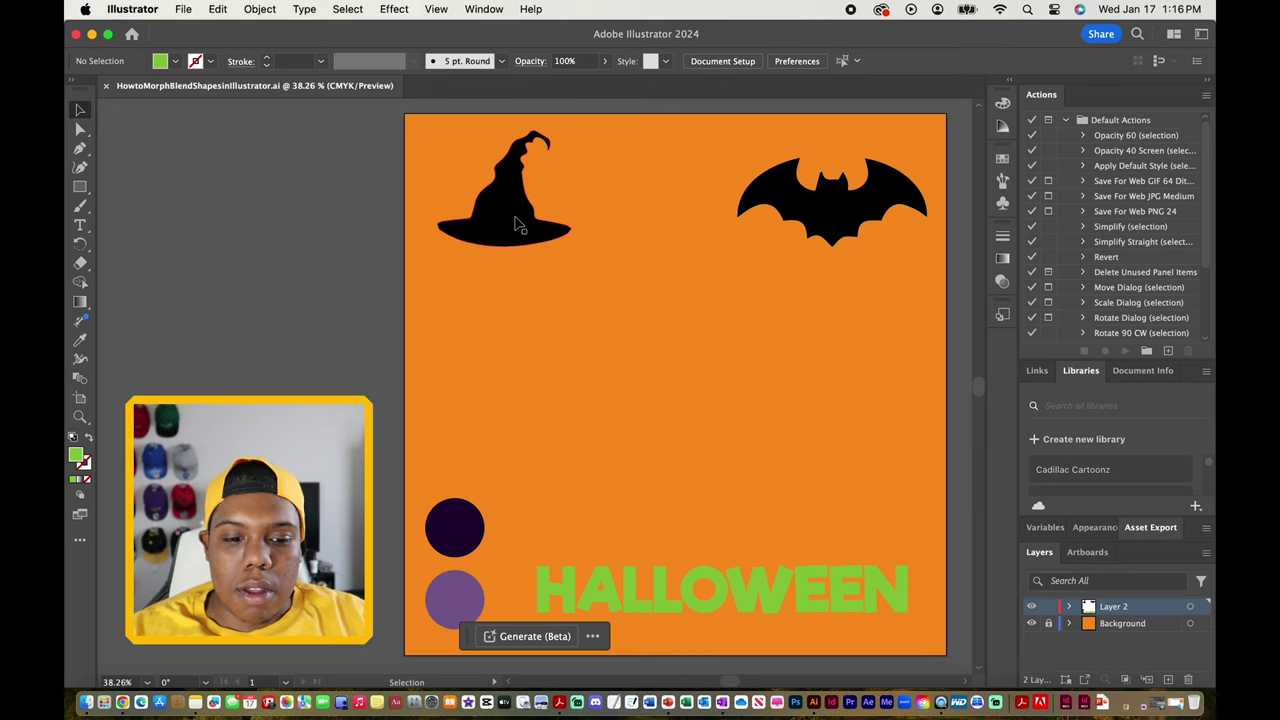
alt+scroll(515, 225, up, 3)
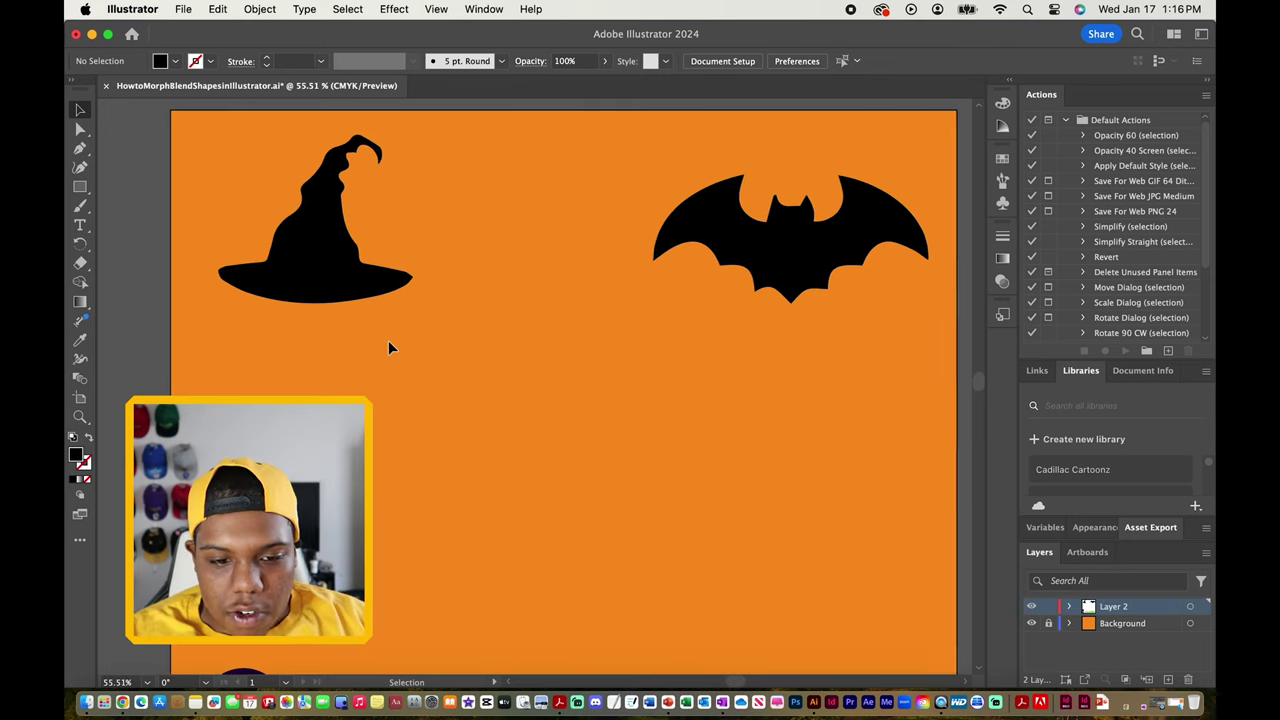
click(340, 263)
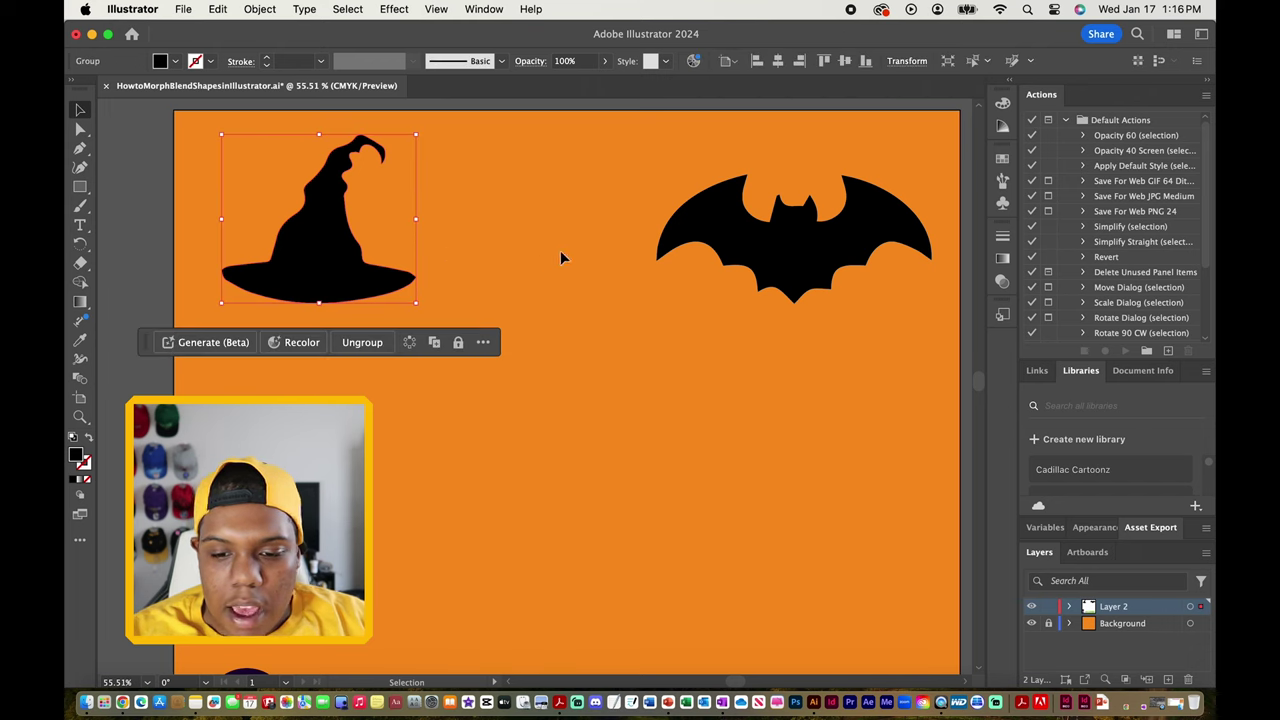
click(803, 277)
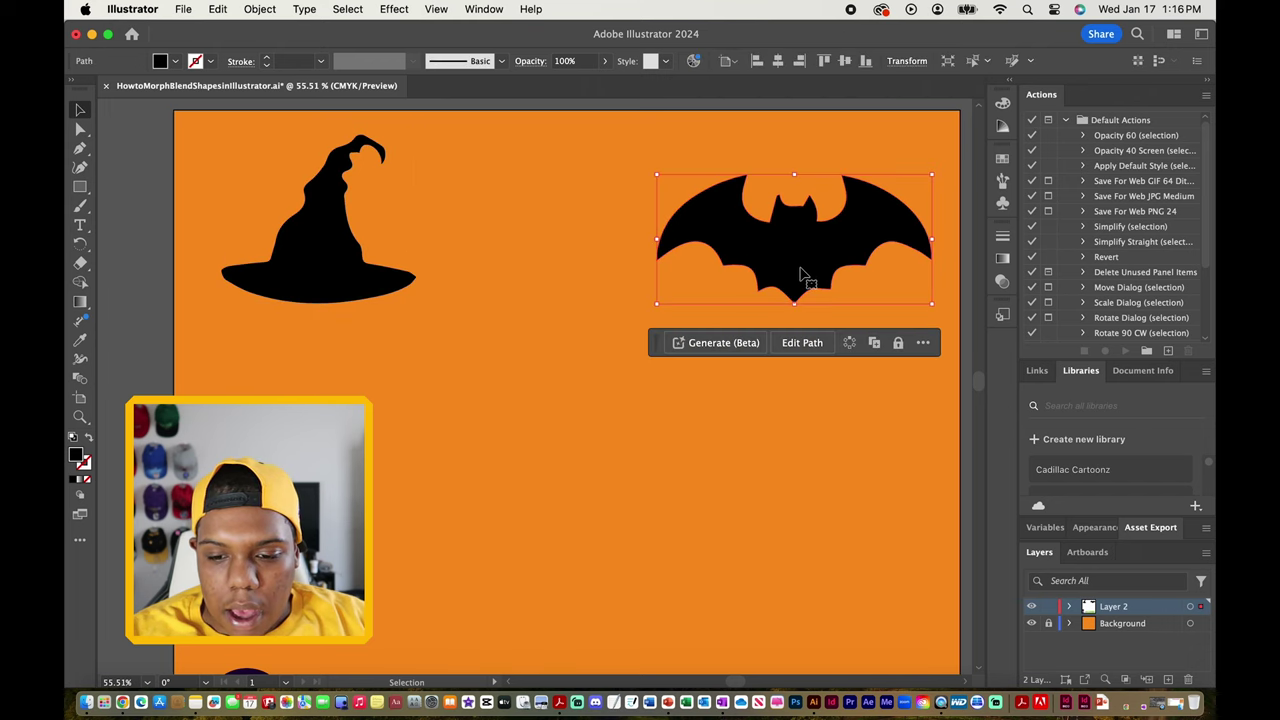
click(749, 423)
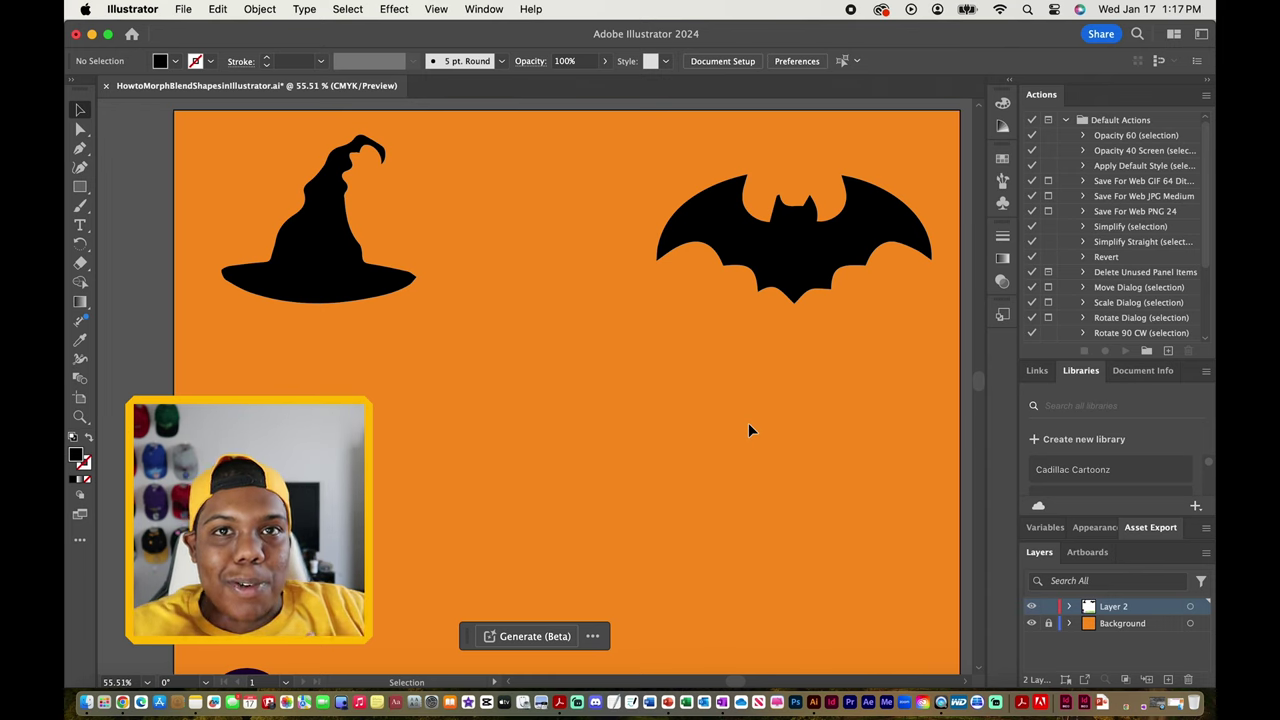
- Blend the witch hat into the bat with the Blend tool, then deselect the result
click(326, 227)
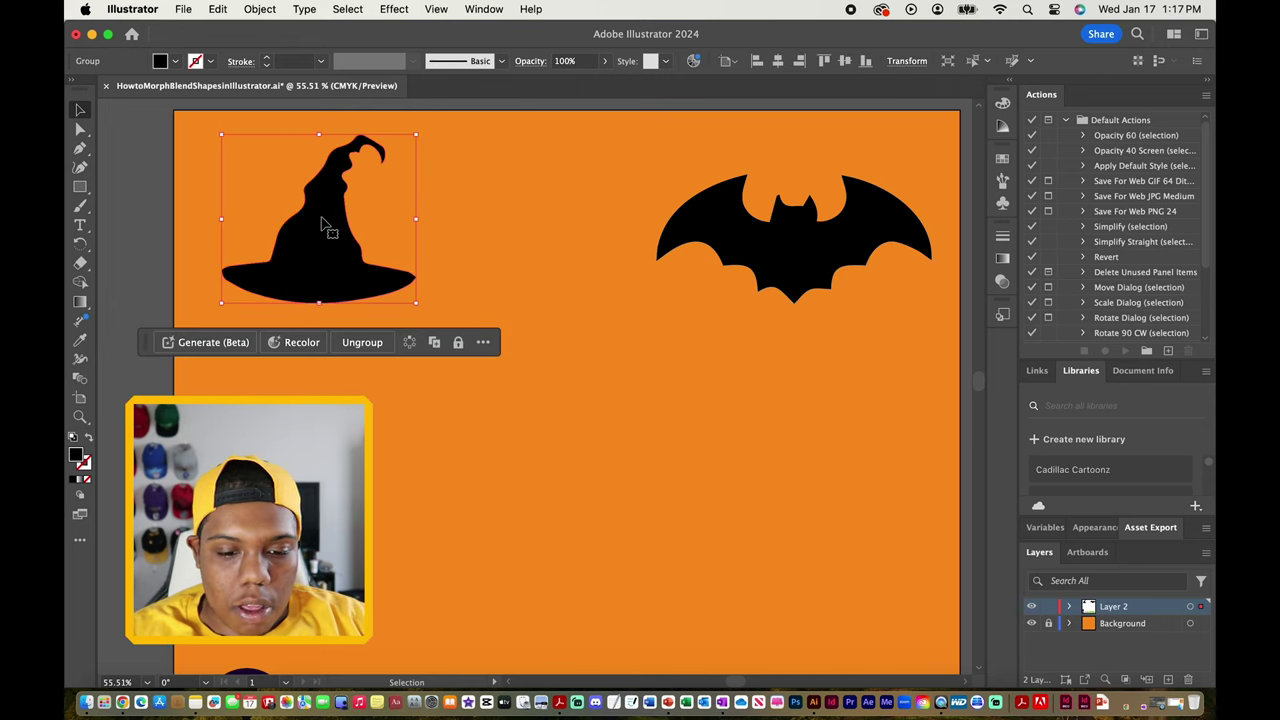
key(shift)
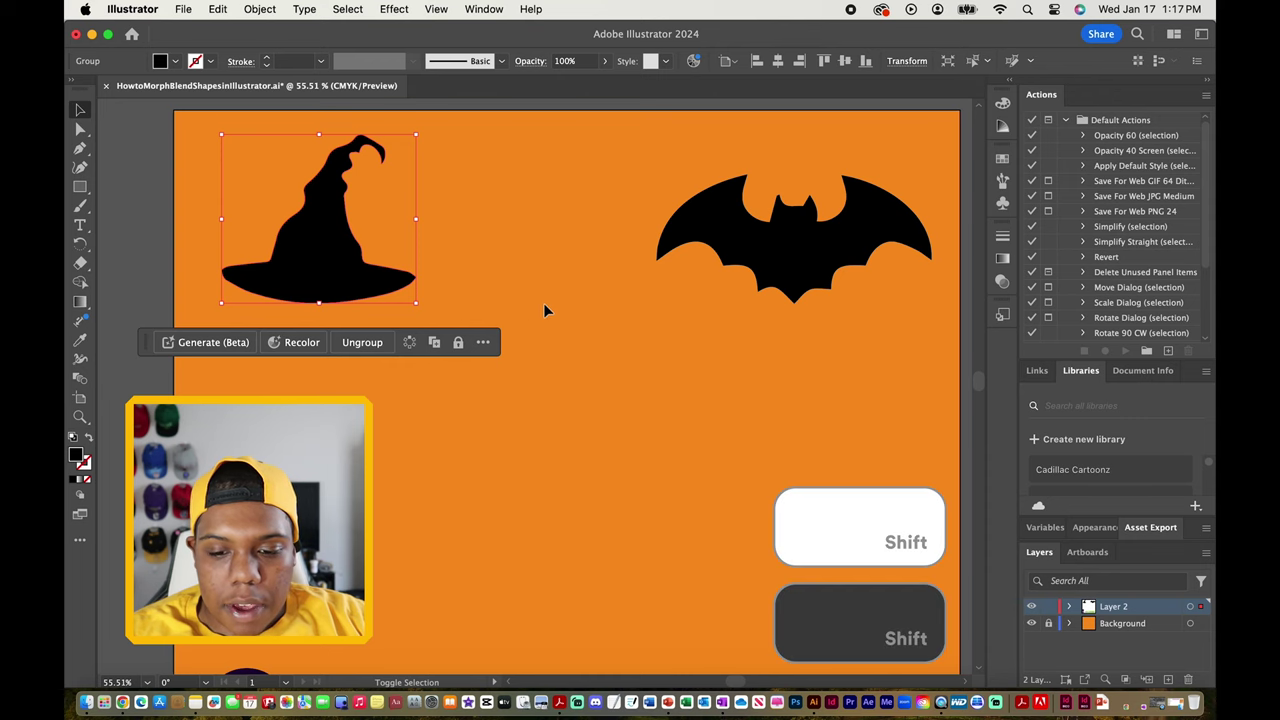
shift+click(813, 255)
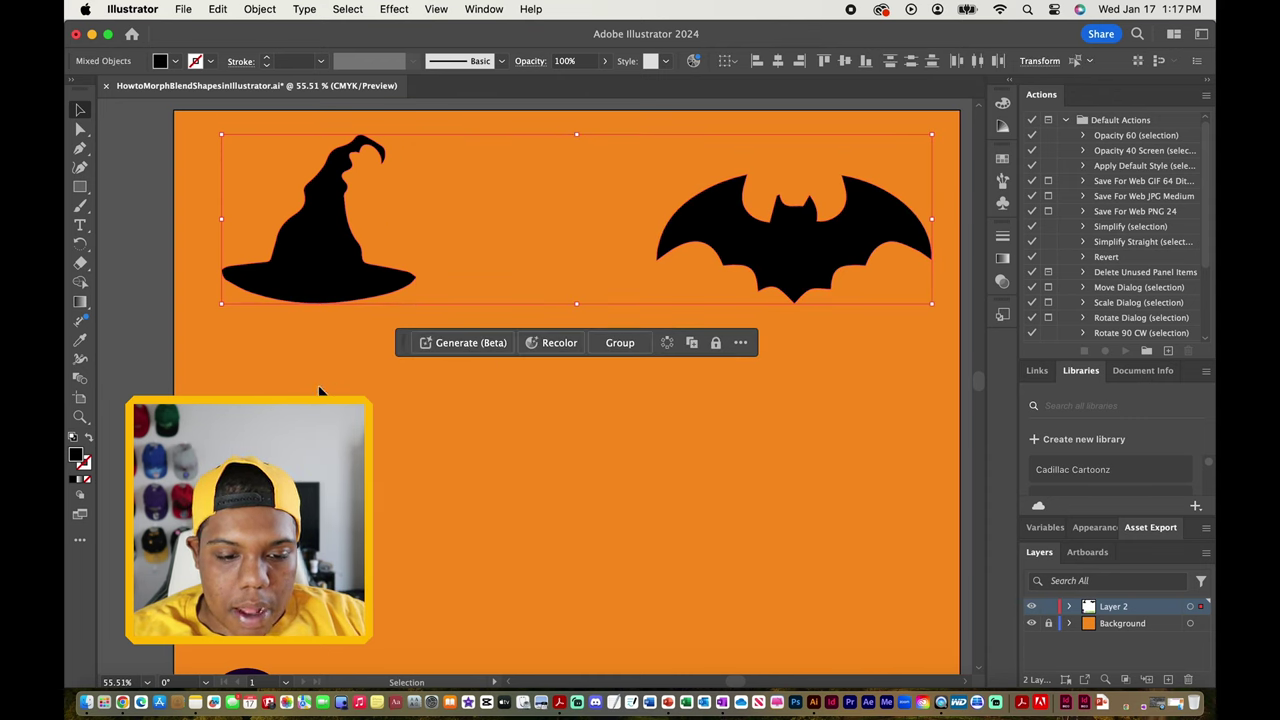
click(82, 382)
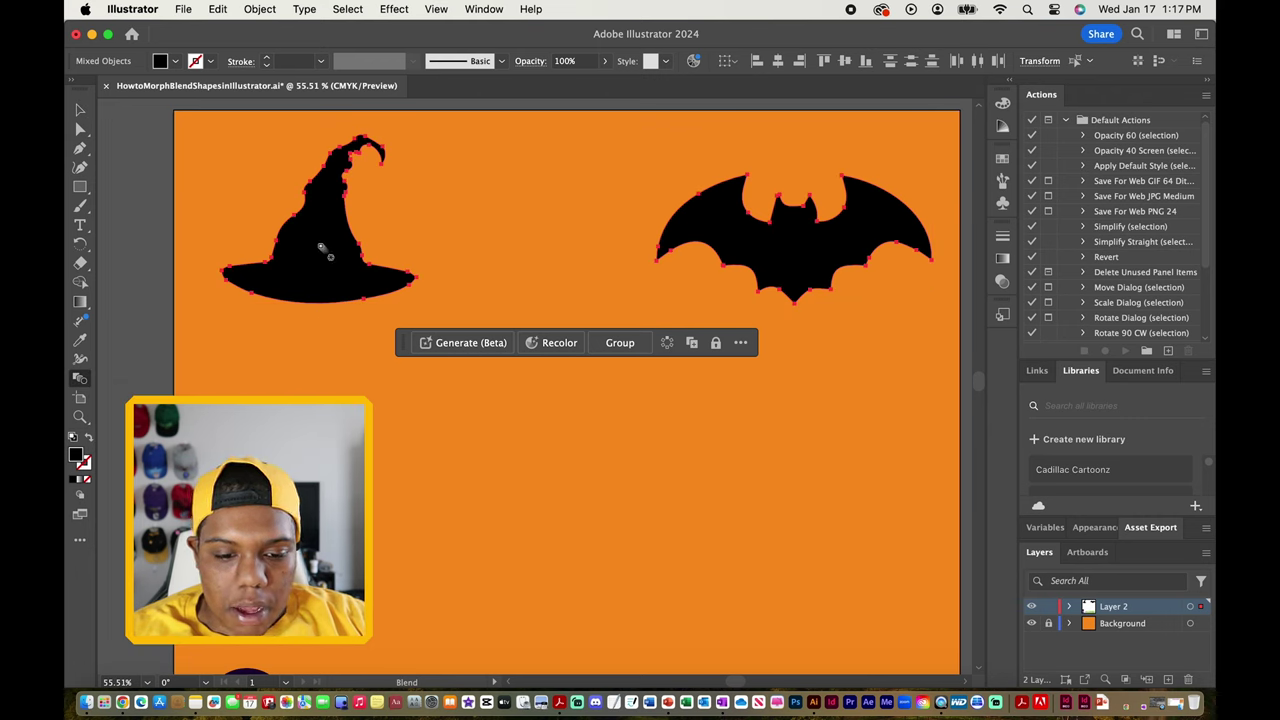
click(321, 248)
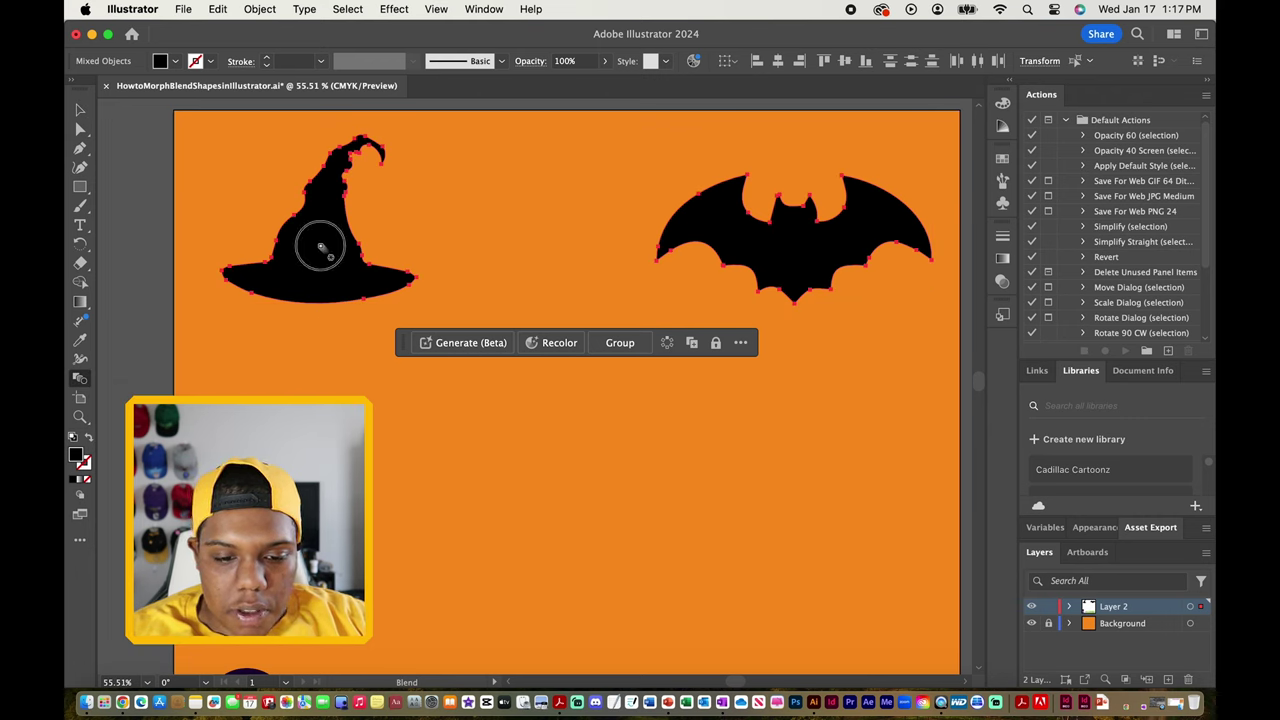
click(812, 254)
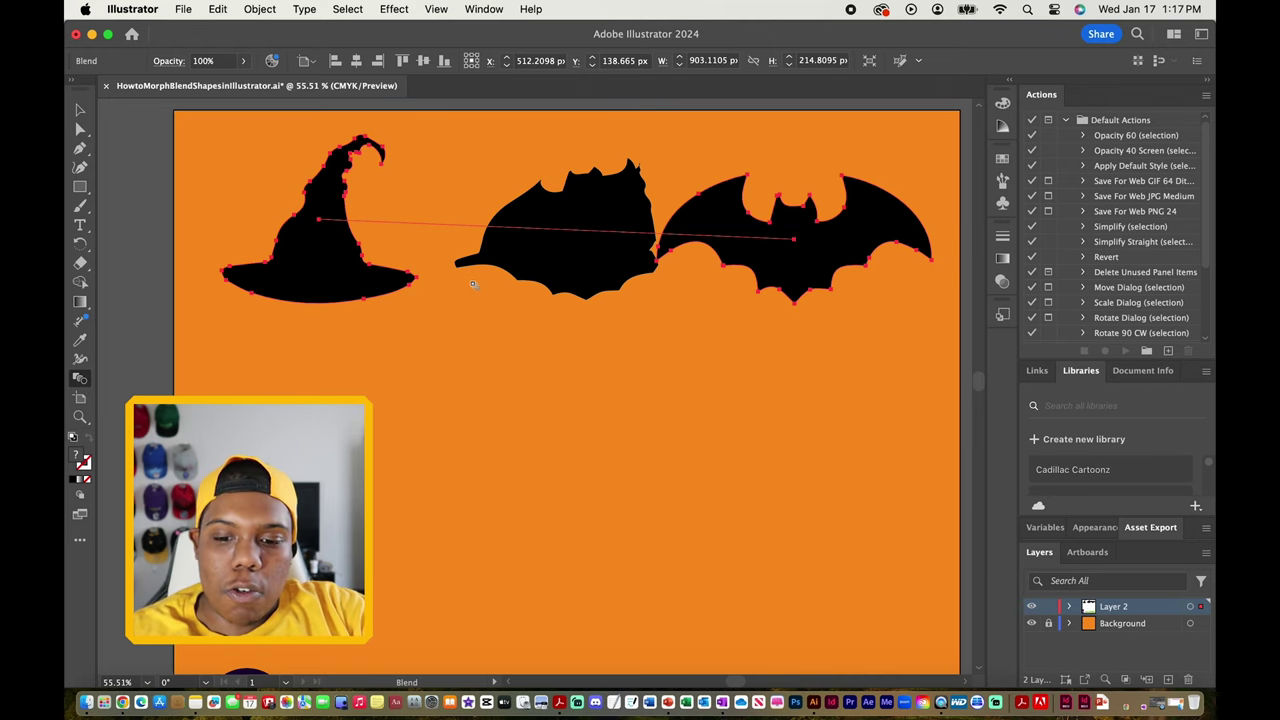
scroll(473, 284, down, 2)
key(v)
click(604, 419)
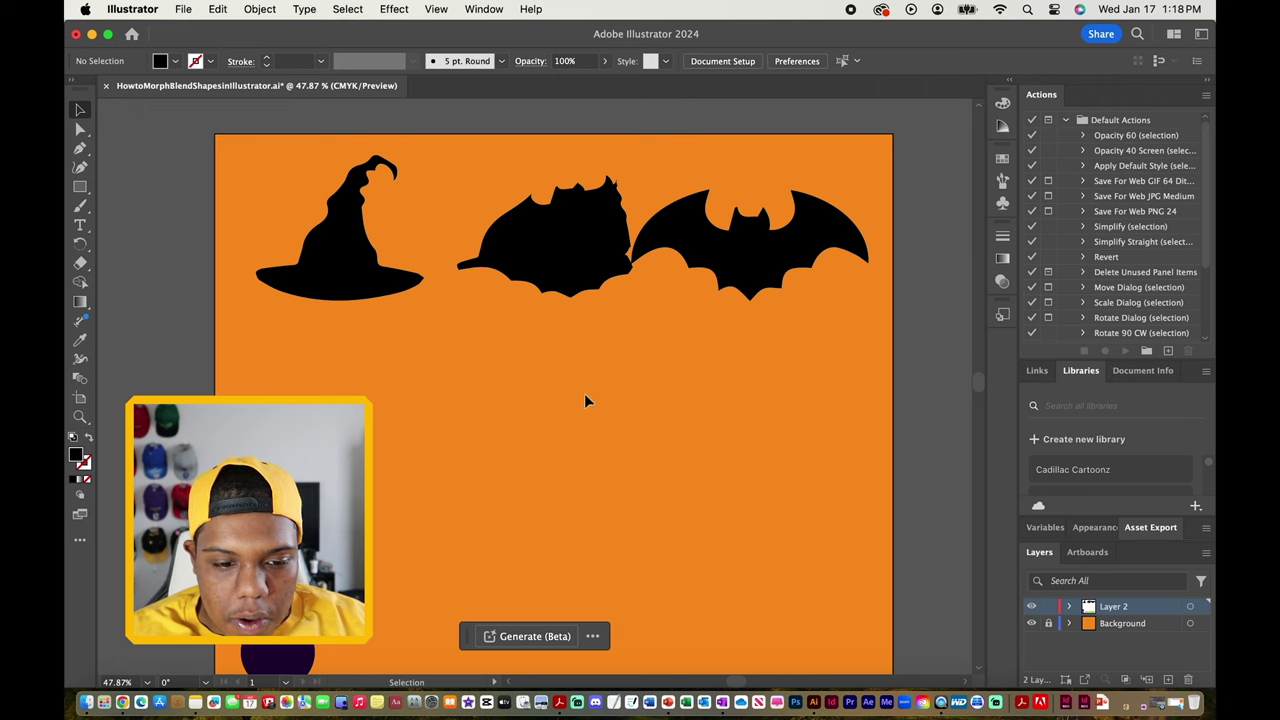
- Scale the hat-to-bat blend down proportionally to about 488 px wide and shift it slightly toward the artboard's left edge
click(743, 272)
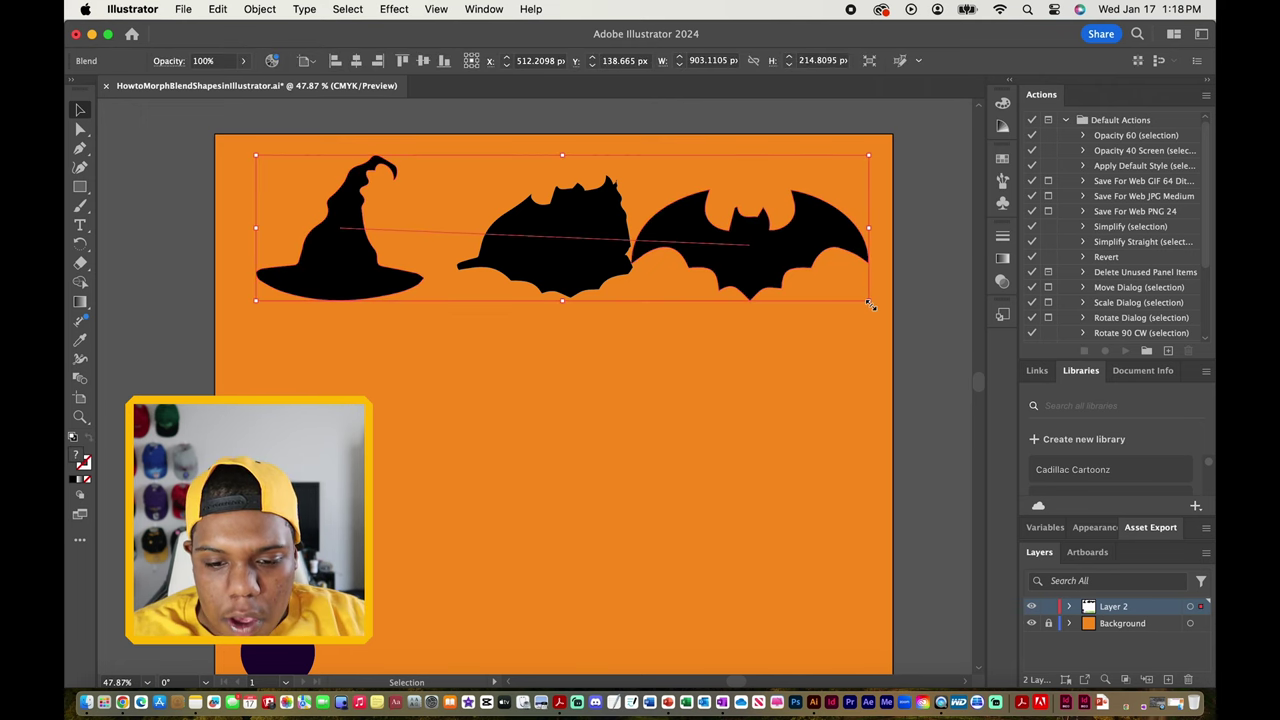
drag(871, 305, 740, 256)
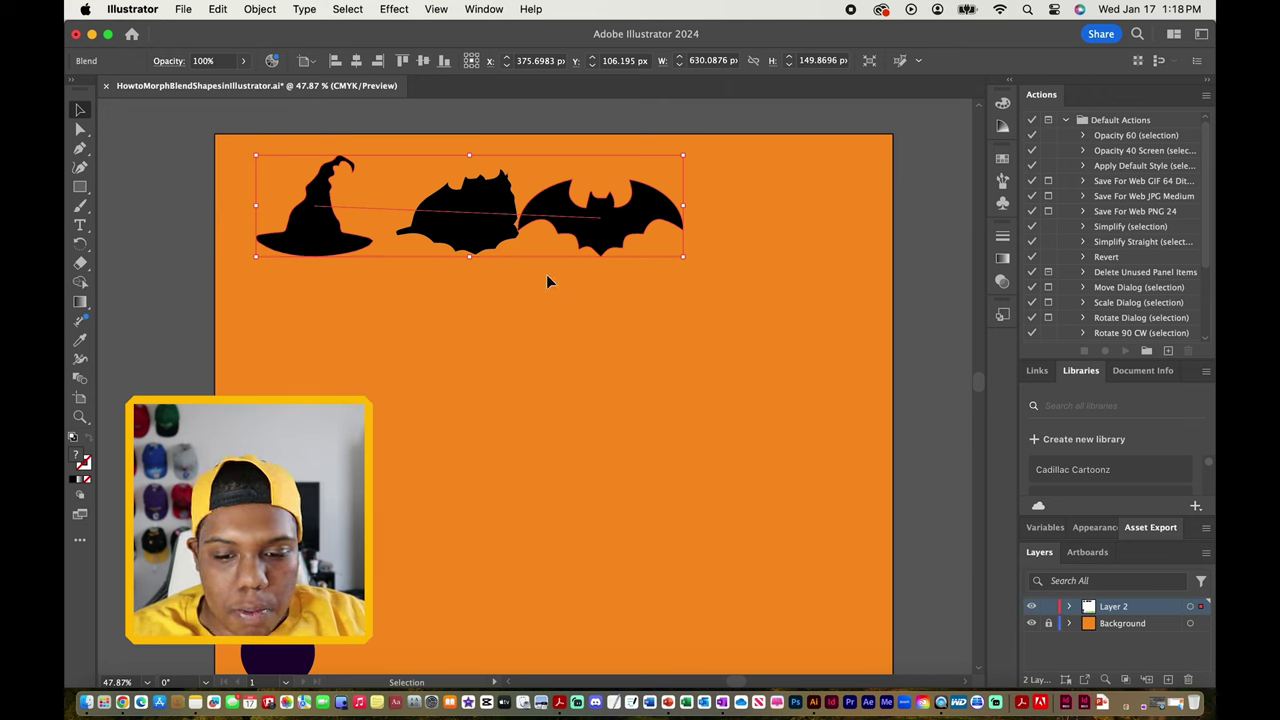
key(shift+Left)
click(623, 250)
click(628, 232)
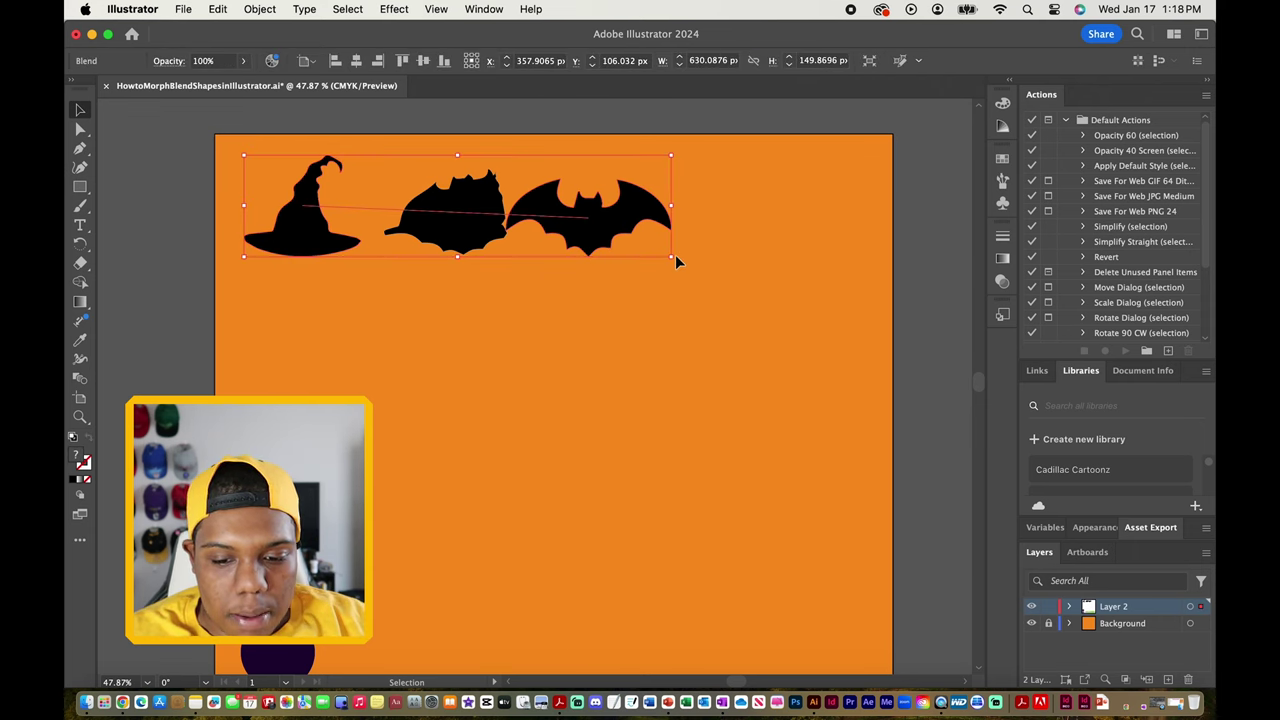
drag(671, 256, 631, 232)
click(660, 258)
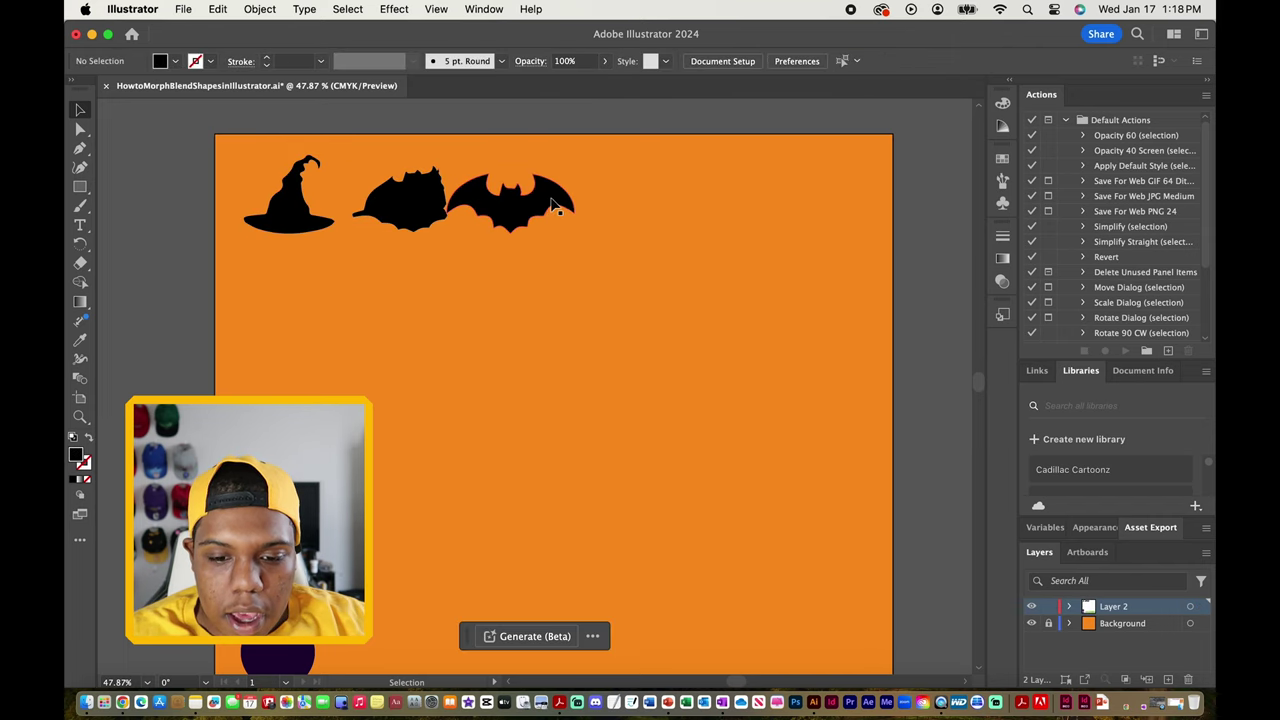
- Isolate the blend and move its bat toward the artboard's right edge, stretching the blend to about 931 px wide, then exit isolation
click(525, 215)
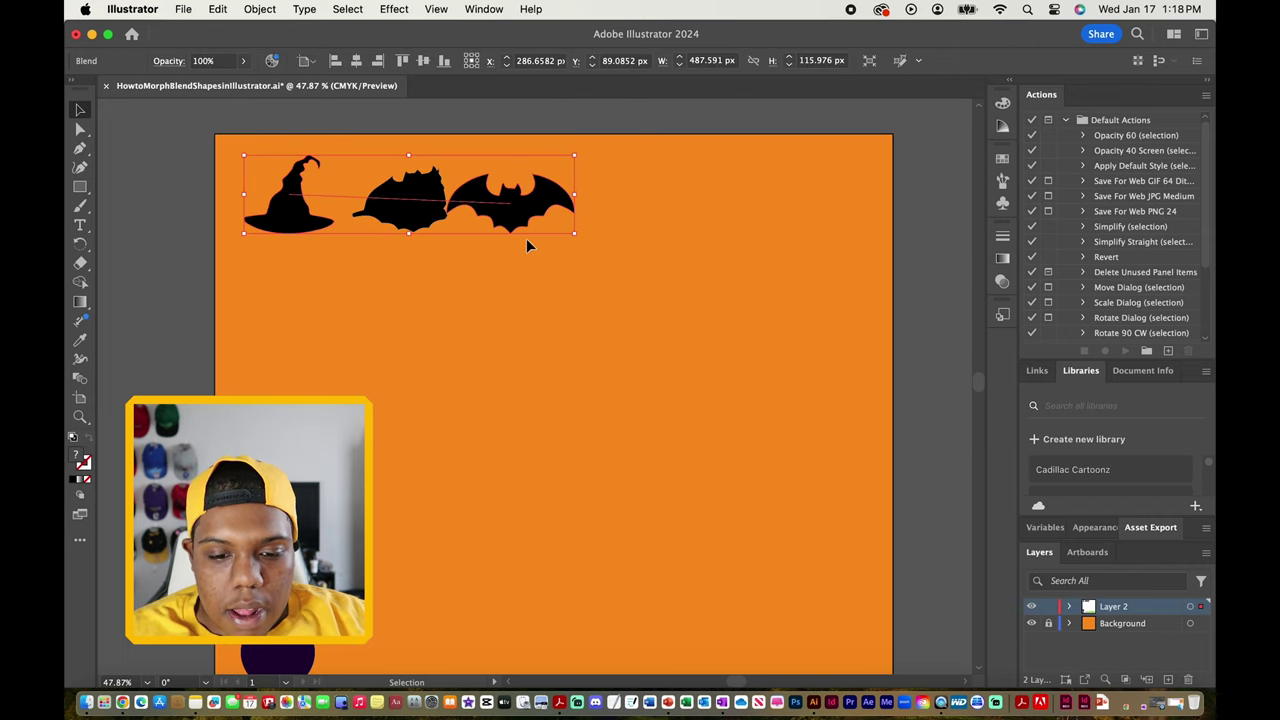
double_click(428, 206)
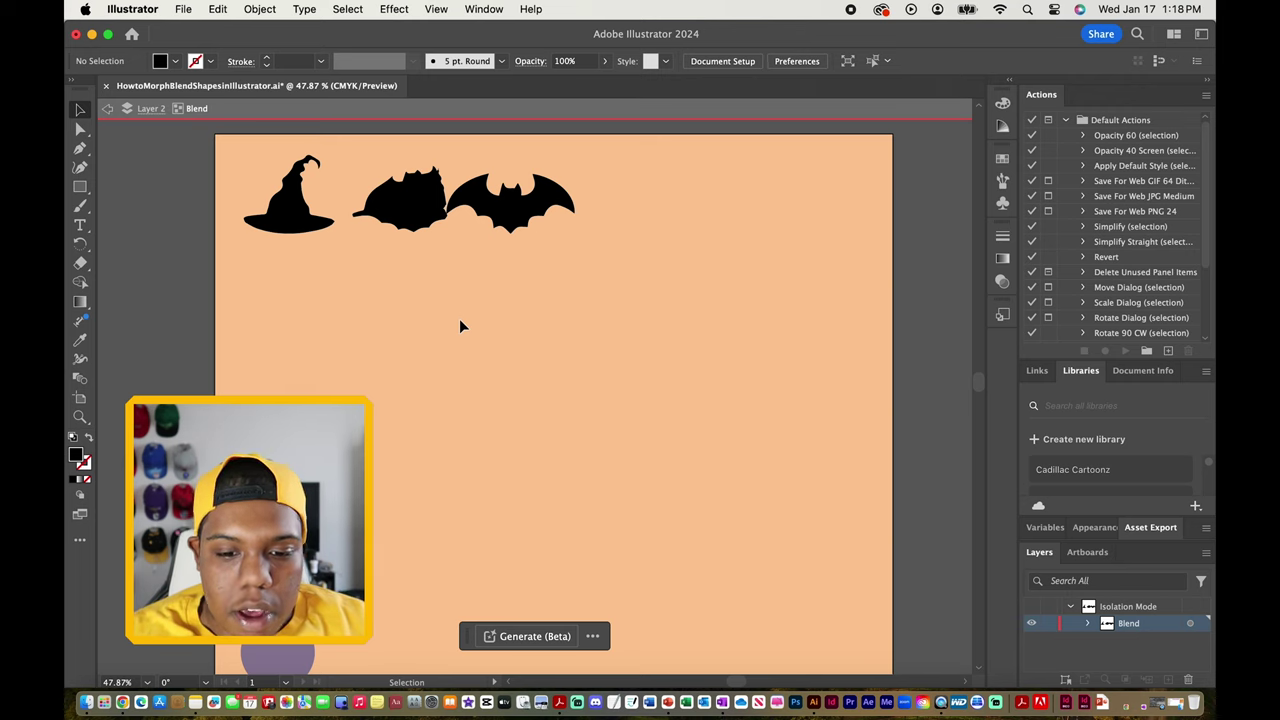
click(518, 216)
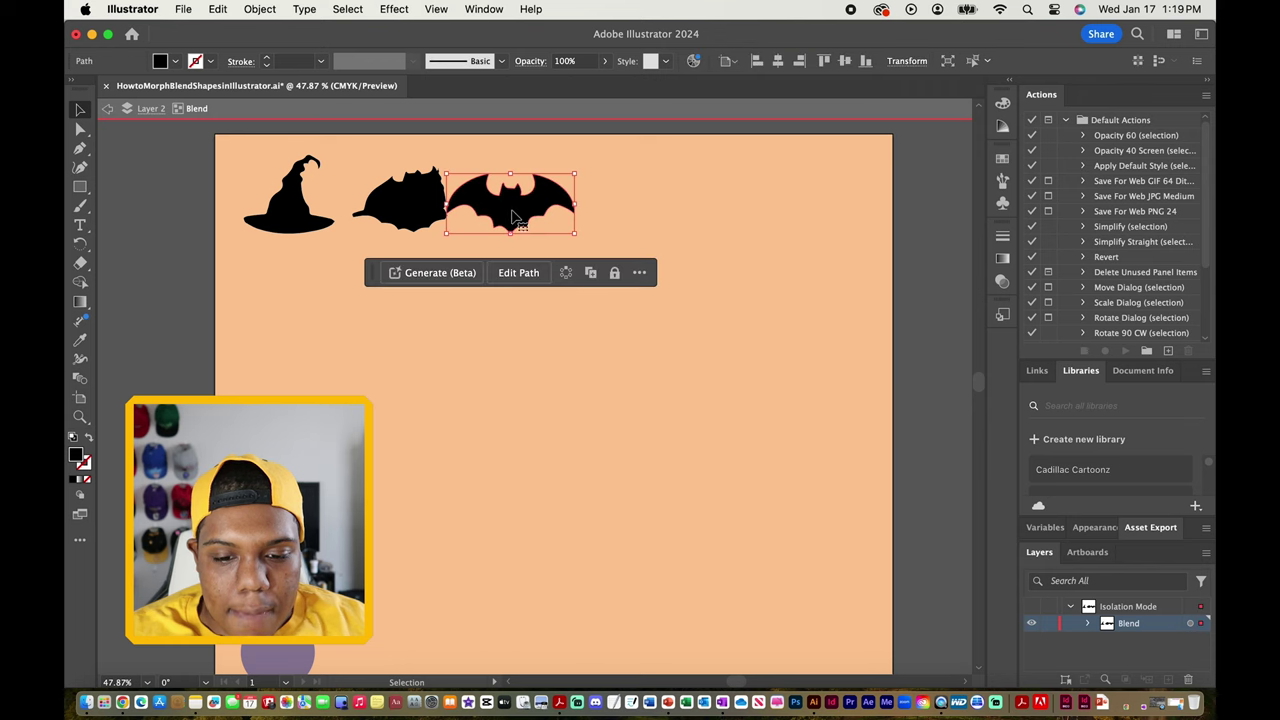
drag(490, 206, 789, 198)
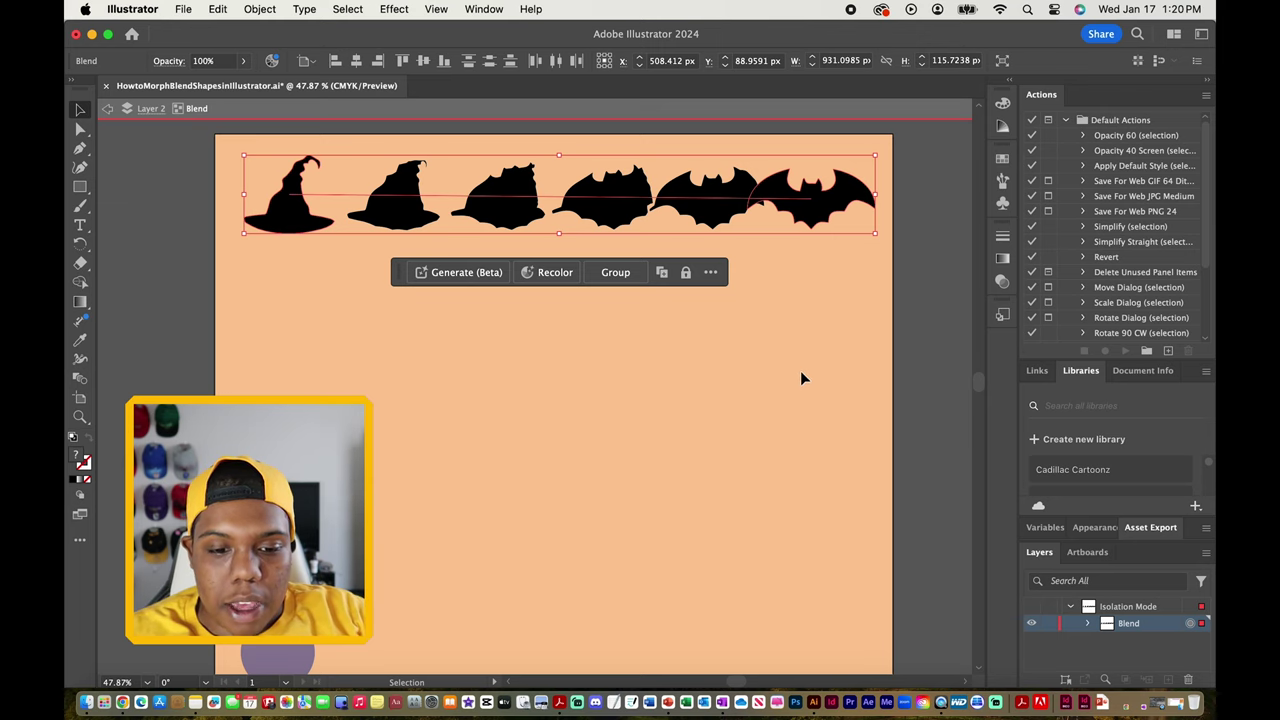
double_click(768, 376)
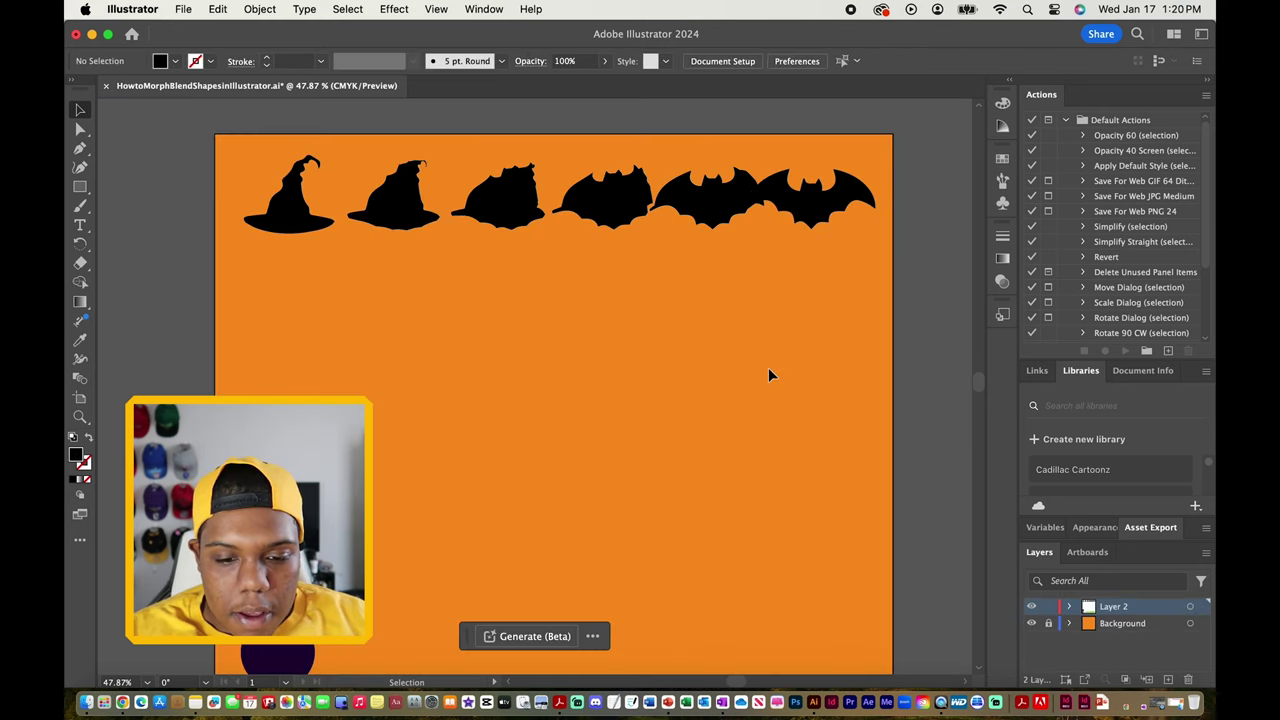
- Set the hat-to-bat blend's spacing to Specified Steps with 3 steps
scroll(785, 386, down, 3)
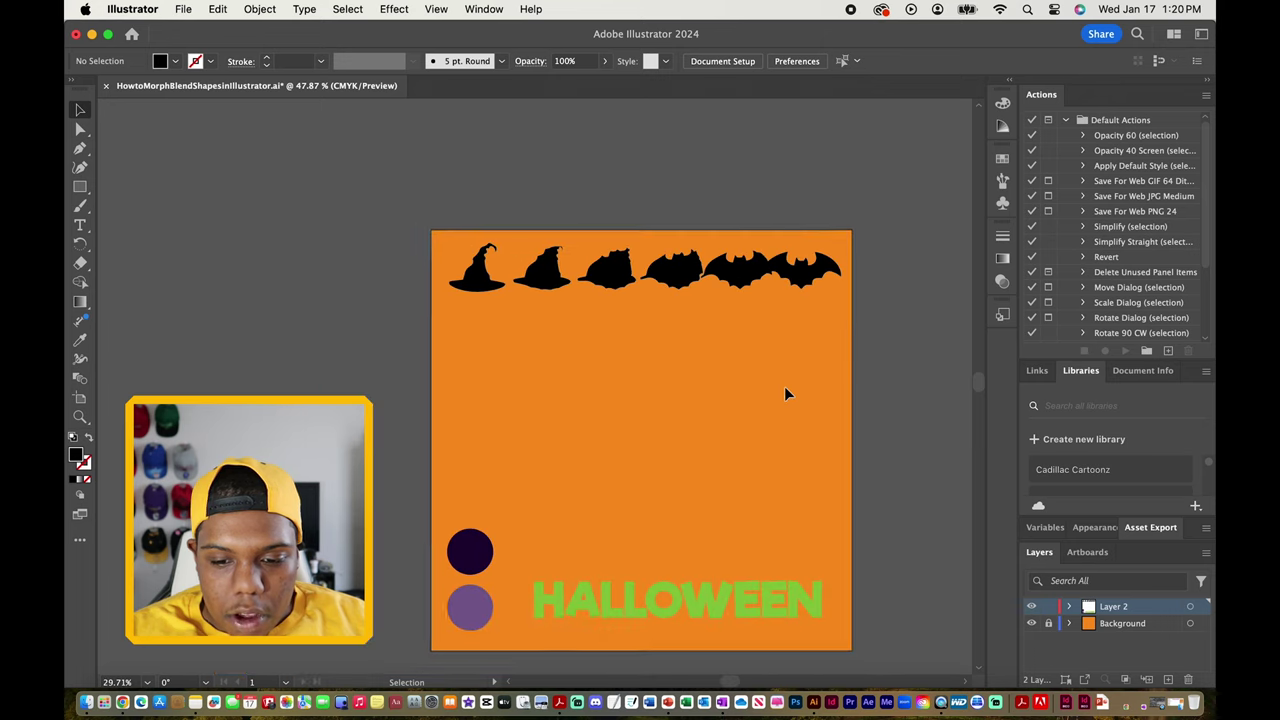
click(766, 285)
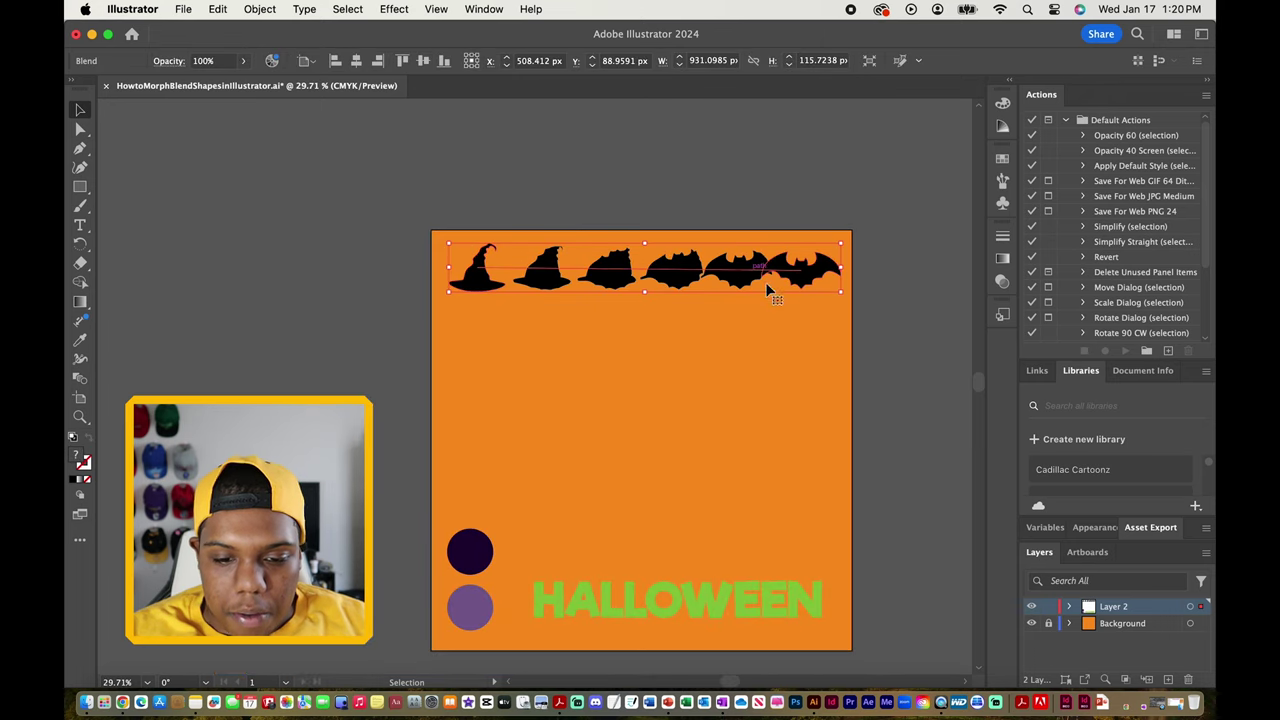
click(262, 10)
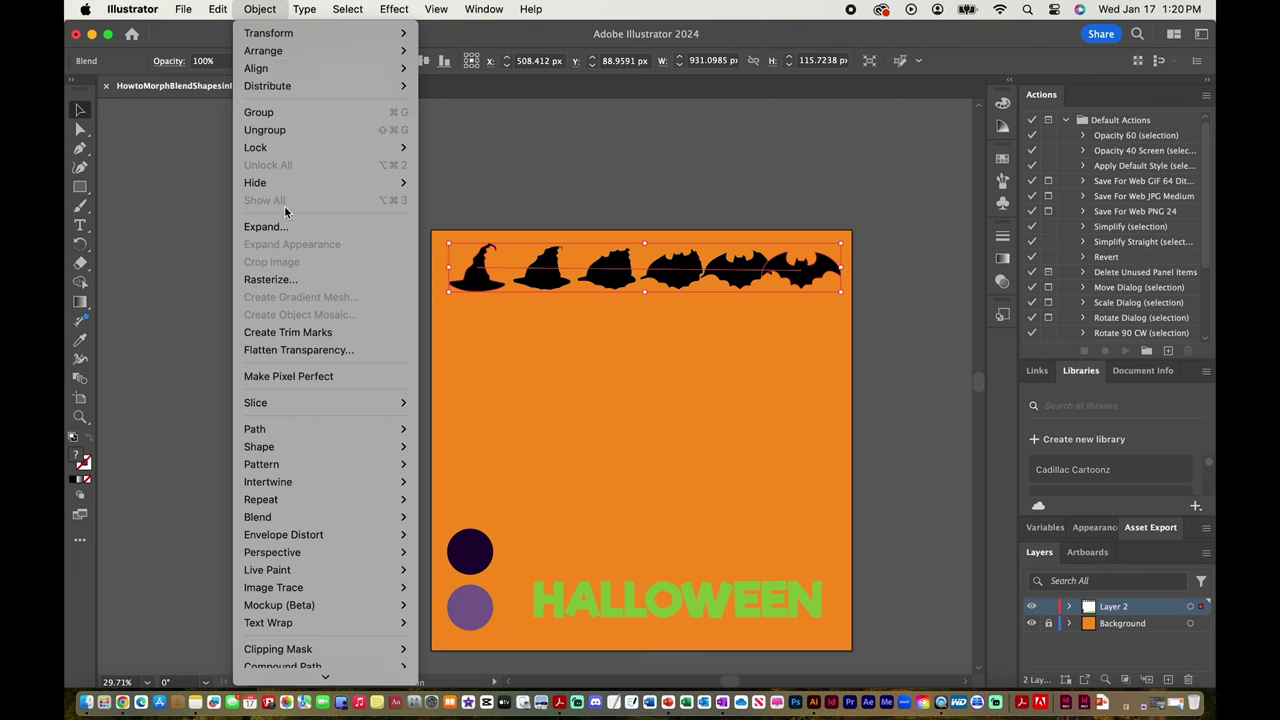
mouse_move(276, 520)
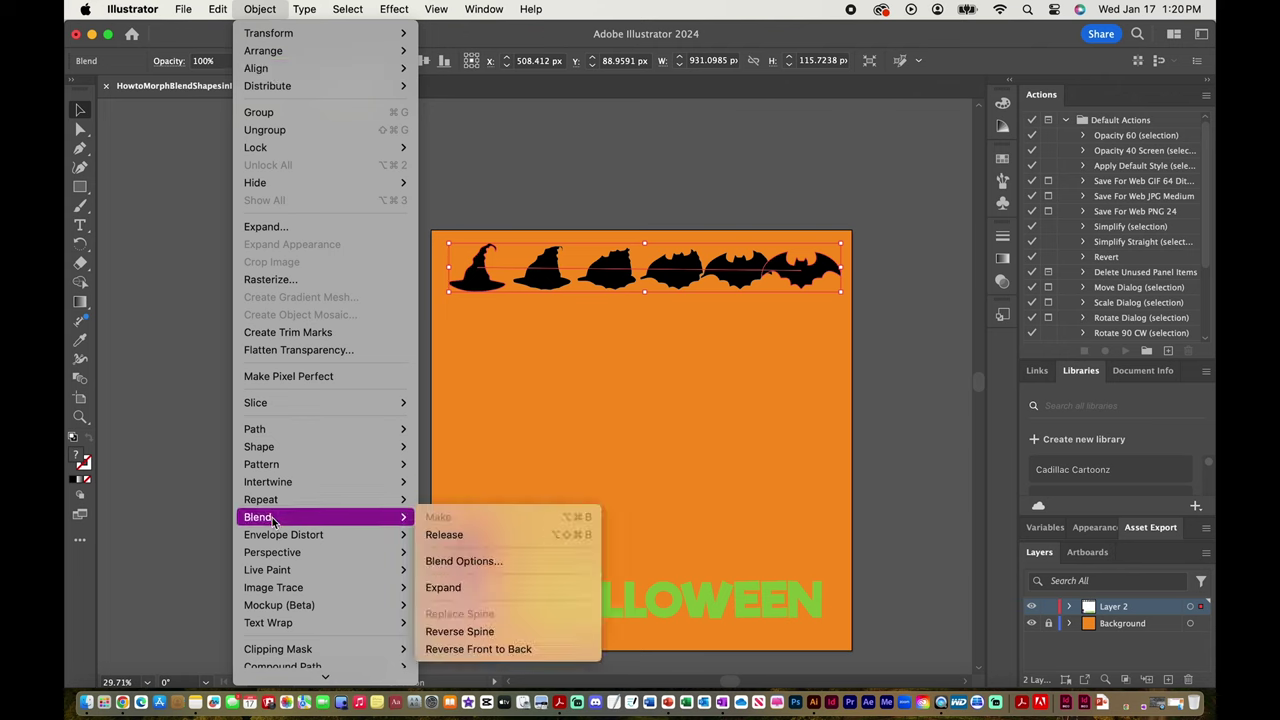
click(512, 563)
drag(634, 367, 644, 331)
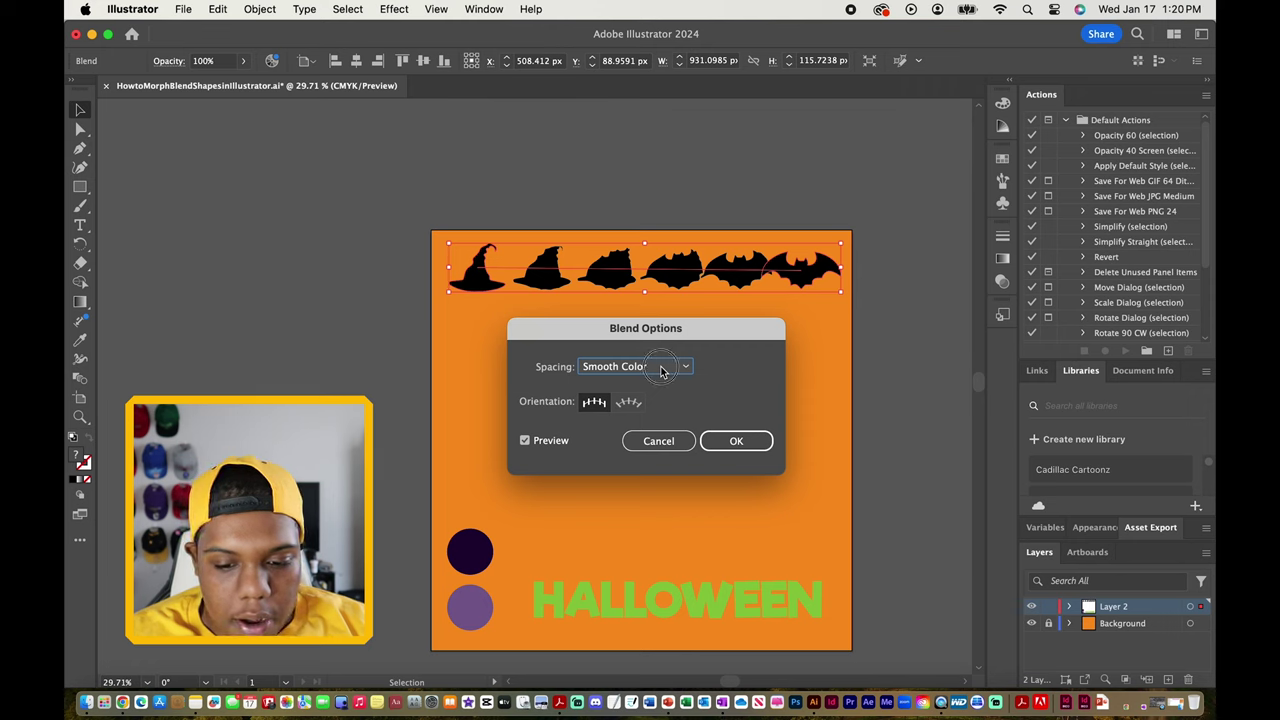
click(660, 368)
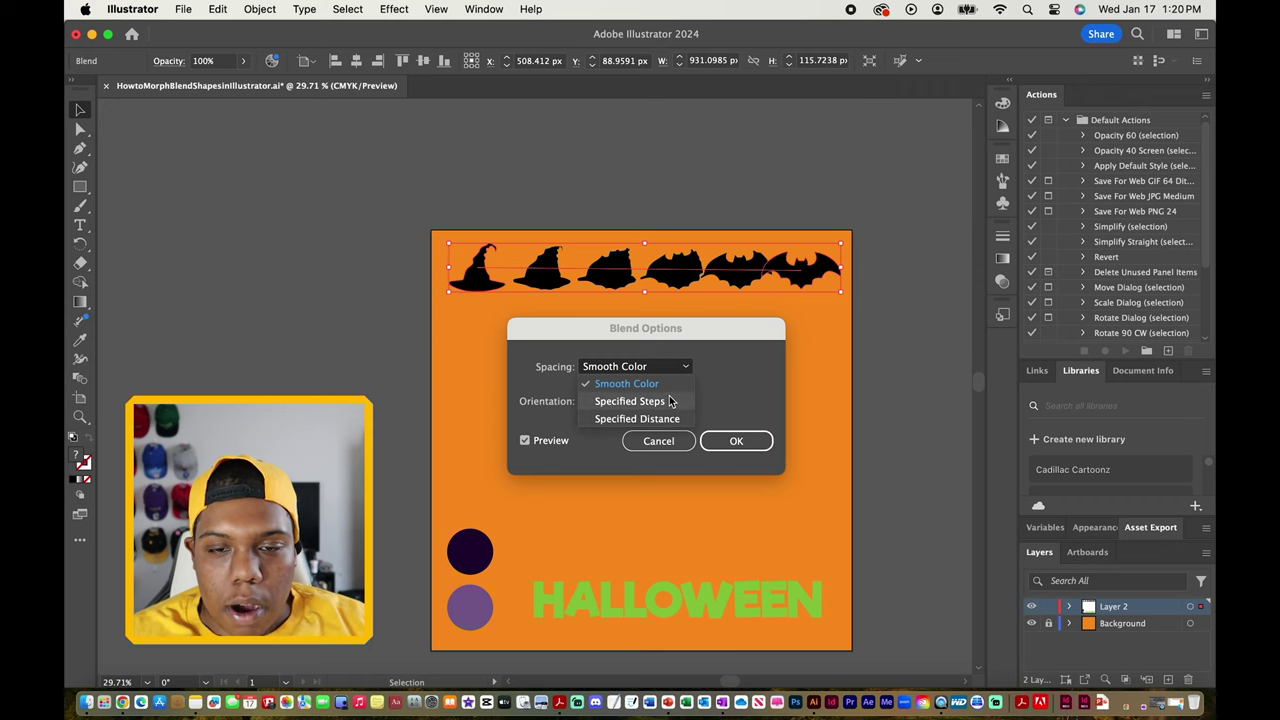
click(667, 401)
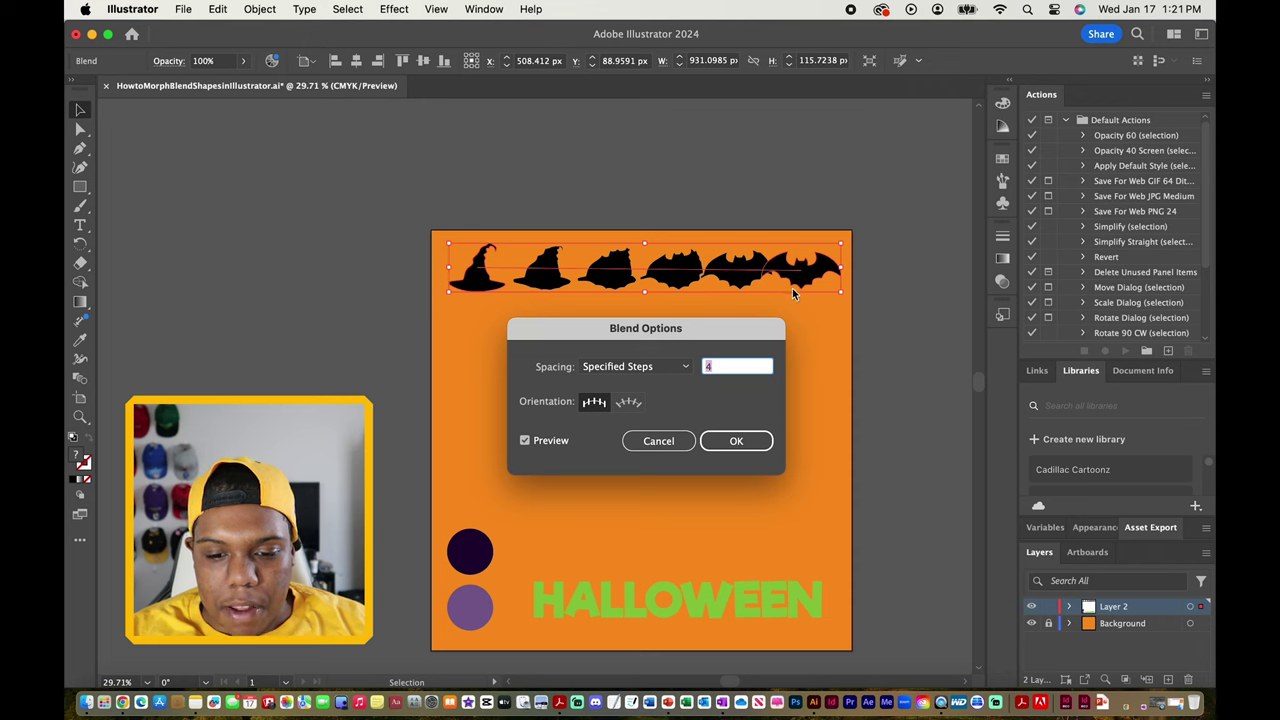
click(730, 367)
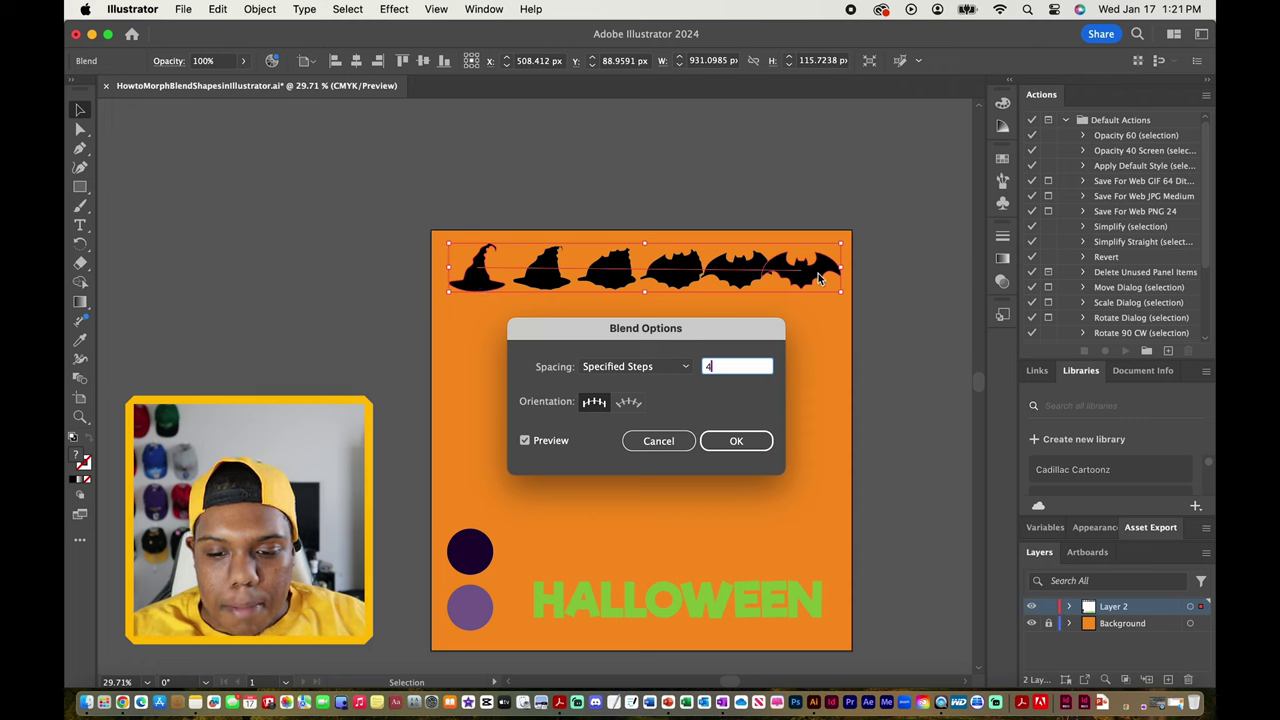
double_click(739, 370)
text(3)
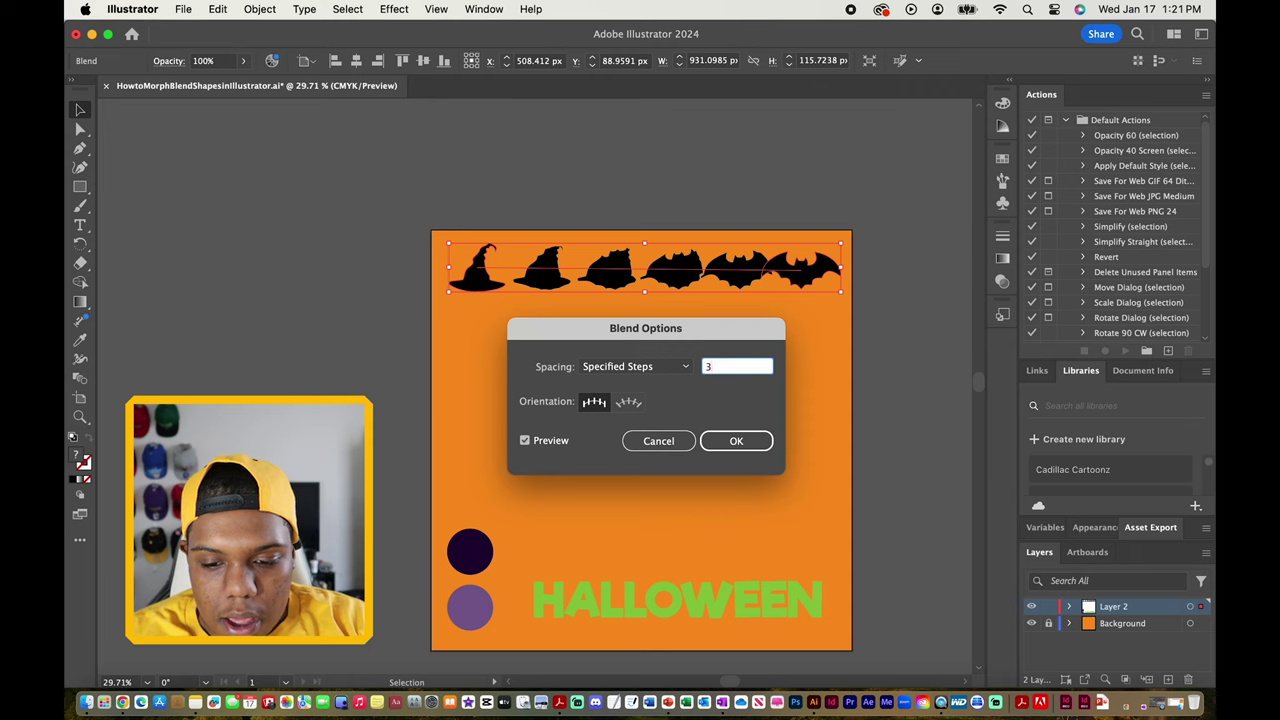
click(594, 401)
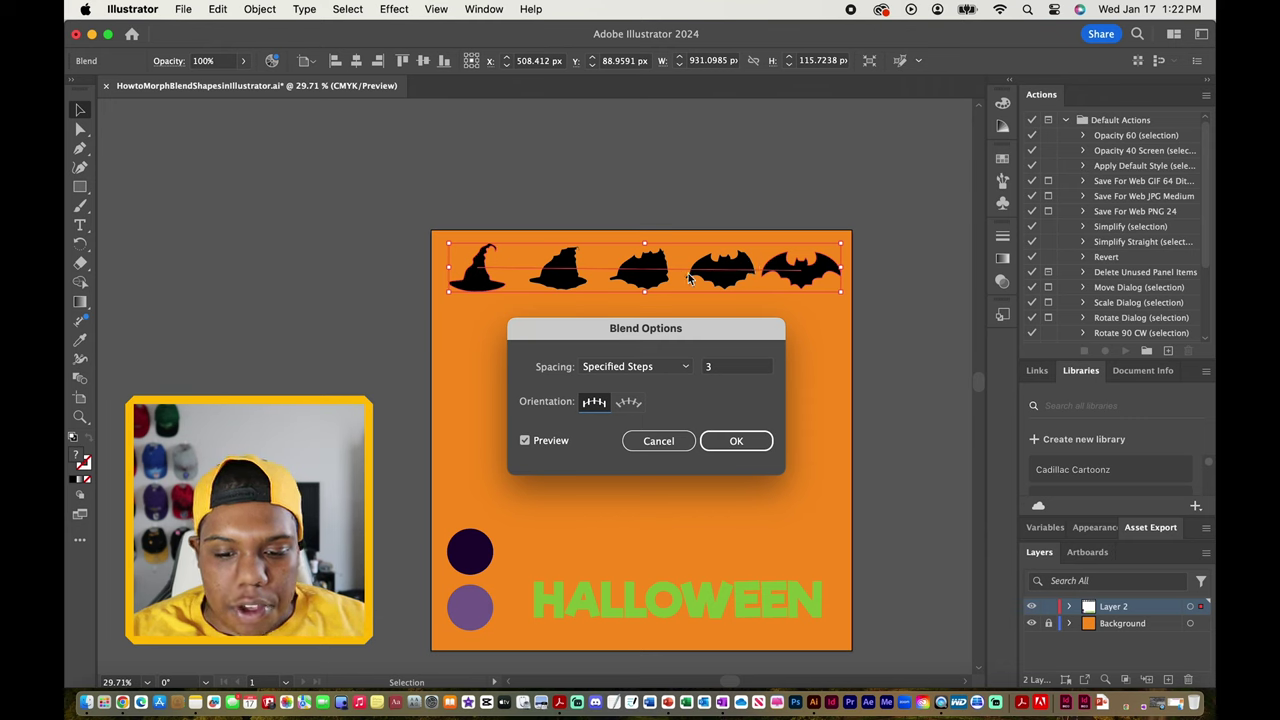
click(756, 450)
click(849, 380)
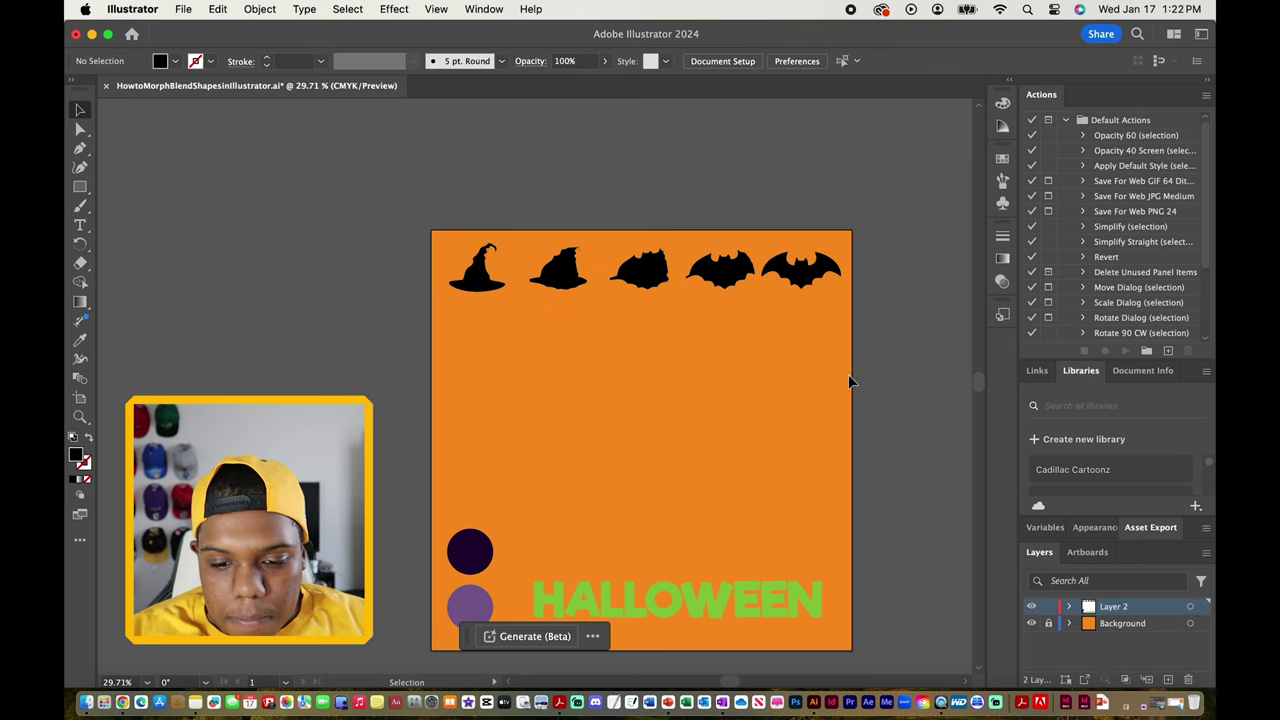
scroll(816, 312, up, 5)
scroll(817, 314, down, 1)
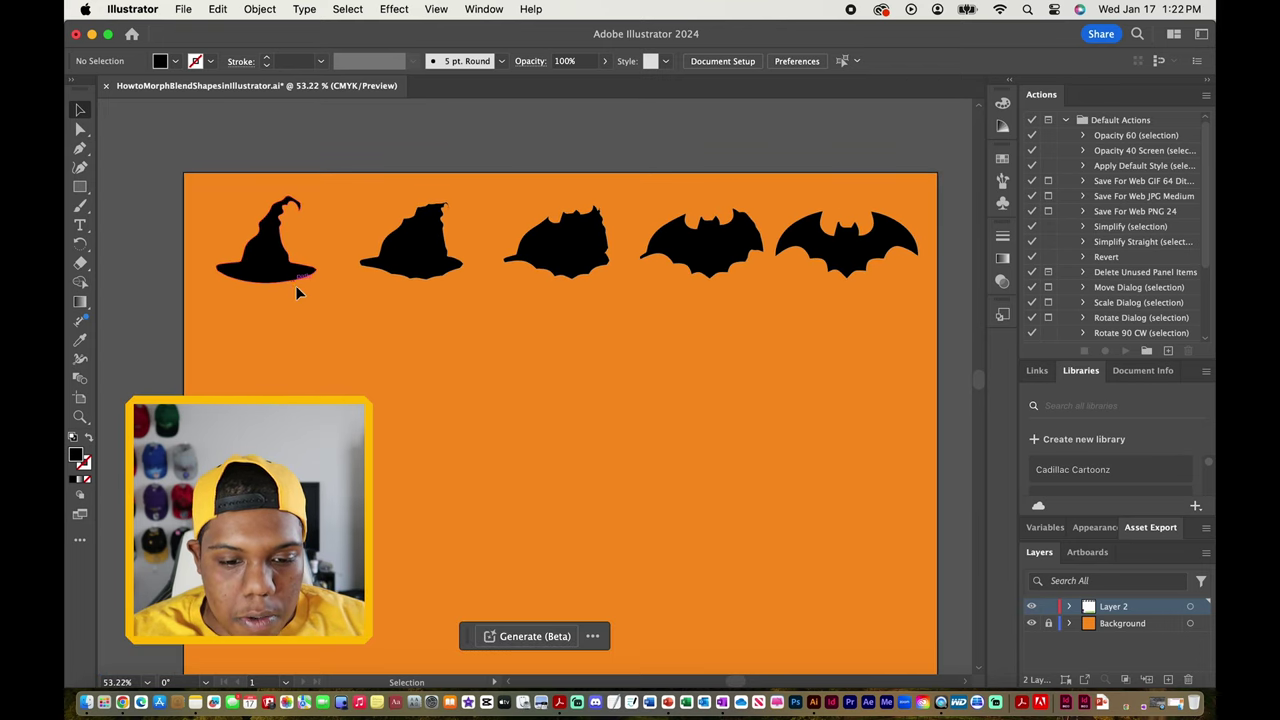
- Expand the hat-to-bat blend with Object and Fill enabled, and deselect the result
click(262, 276)
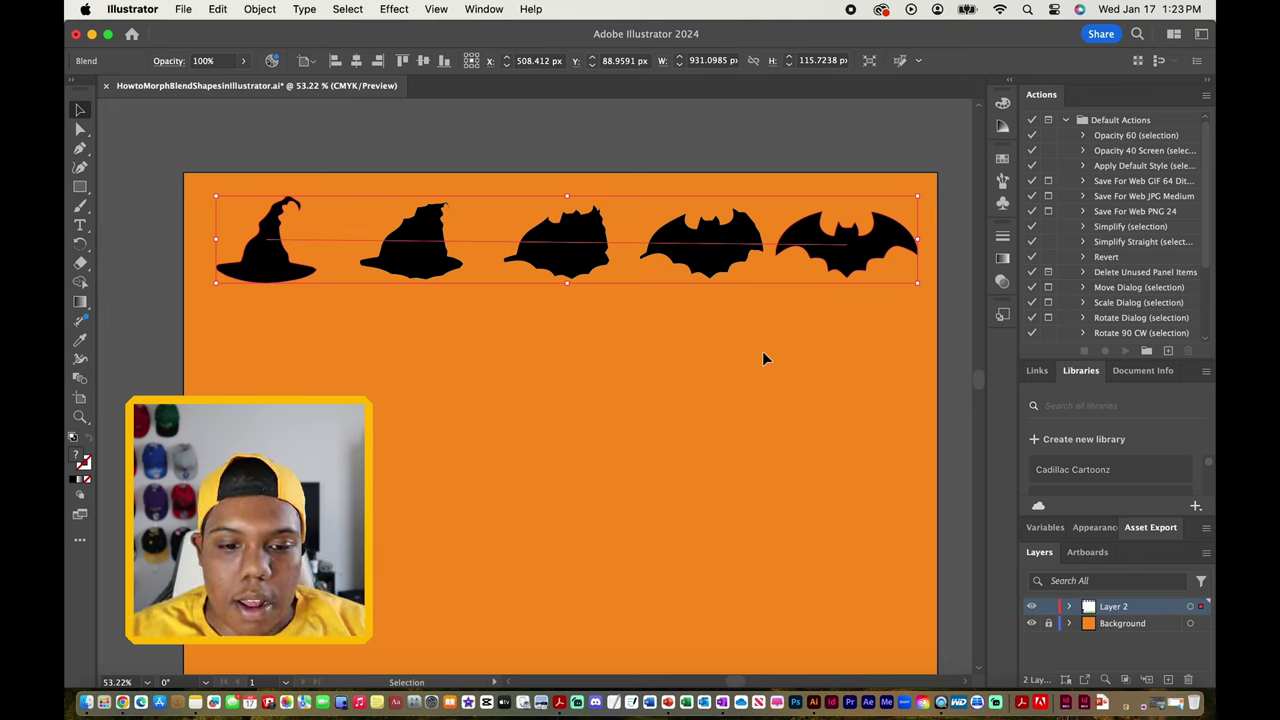
click(262, 9)
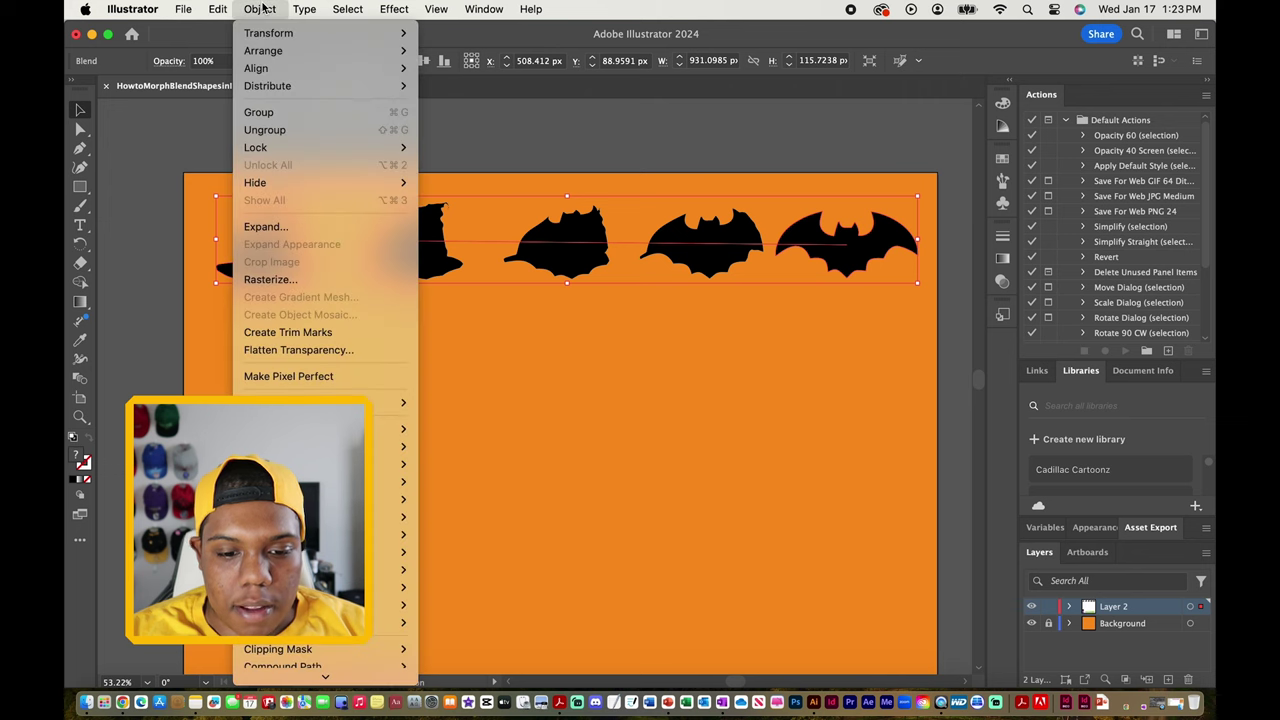
click(302, 229)
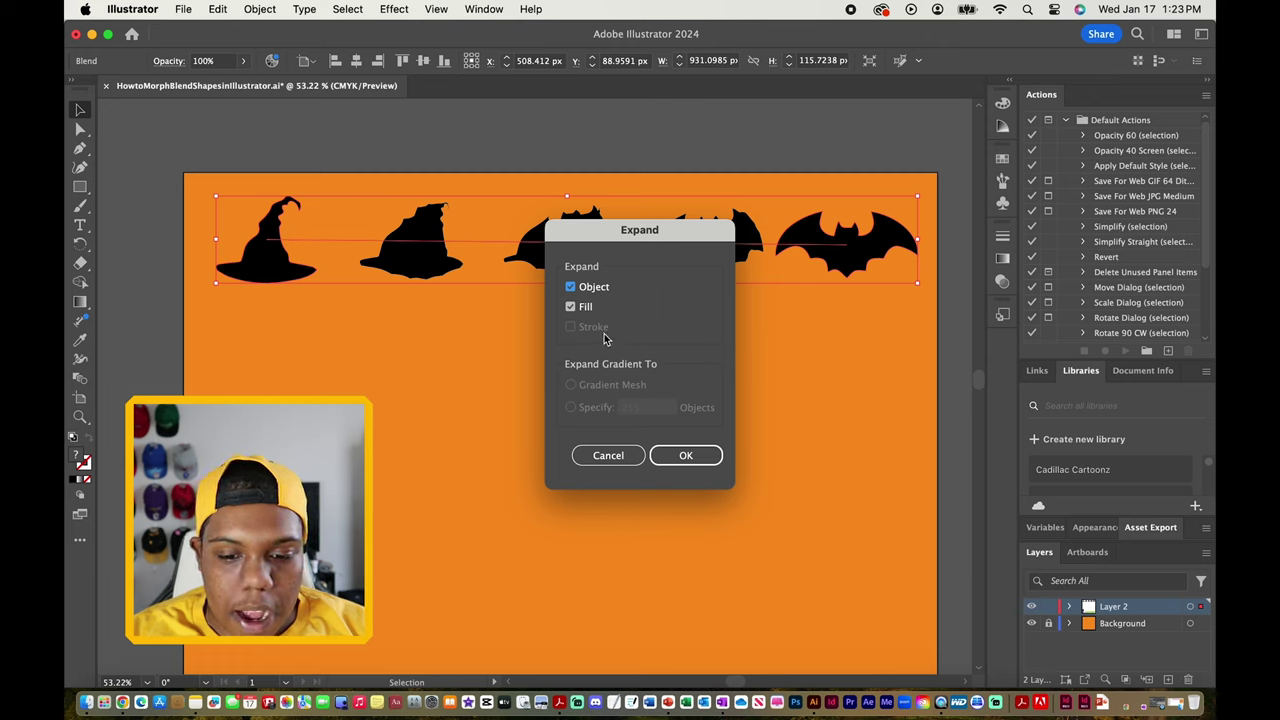
click(698, 456)
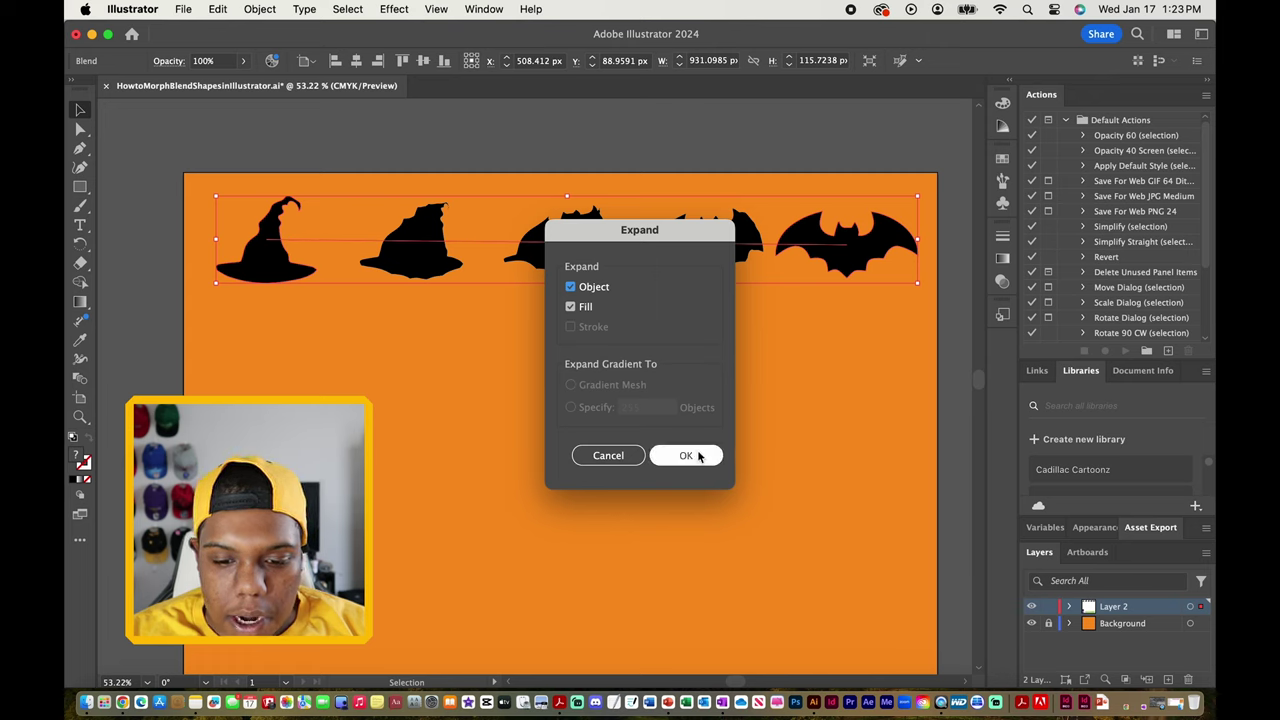
click(698, 456)
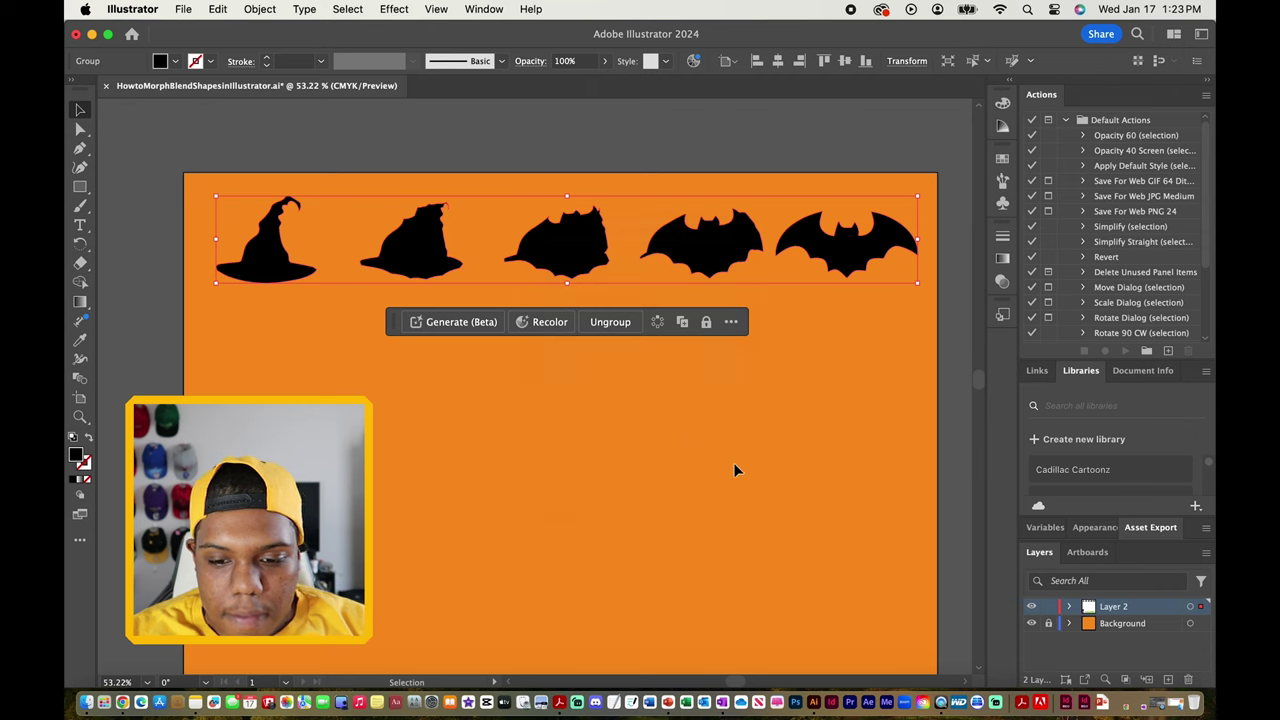
click(321, 326)
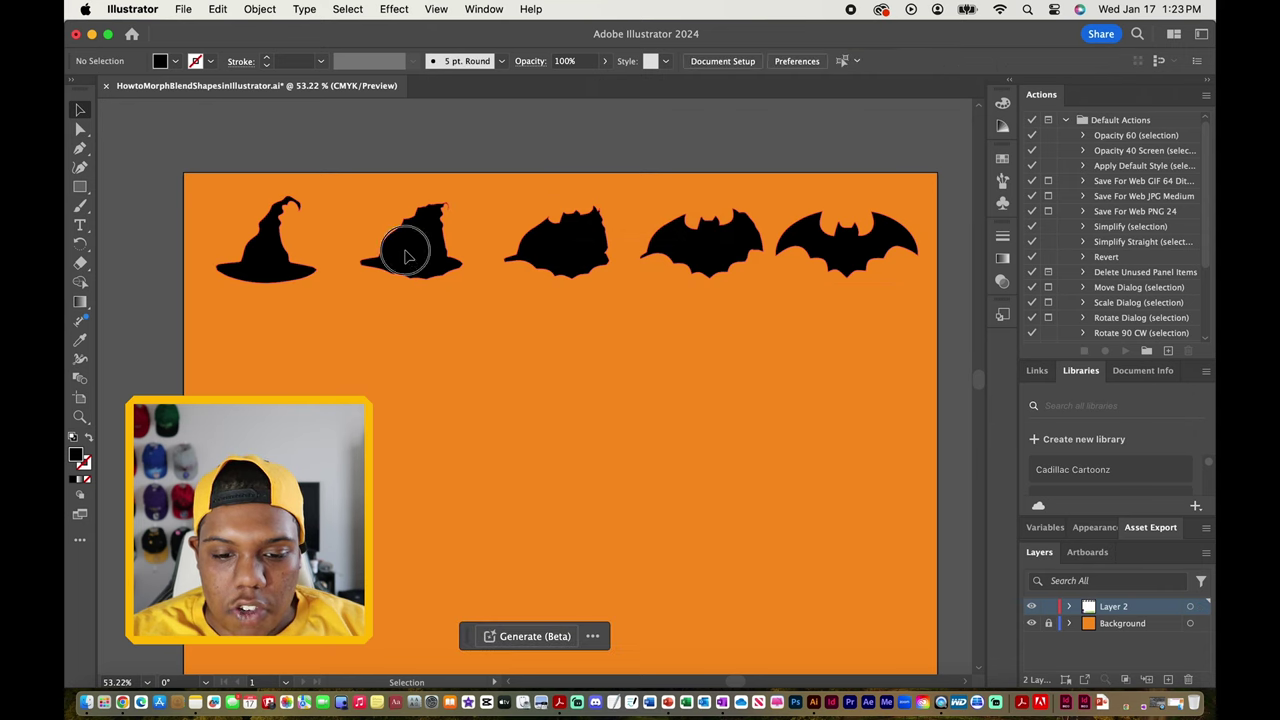
- Ungroup the expanded hat-to-bat shapes into separate objects and deselect them
click(400, 243)
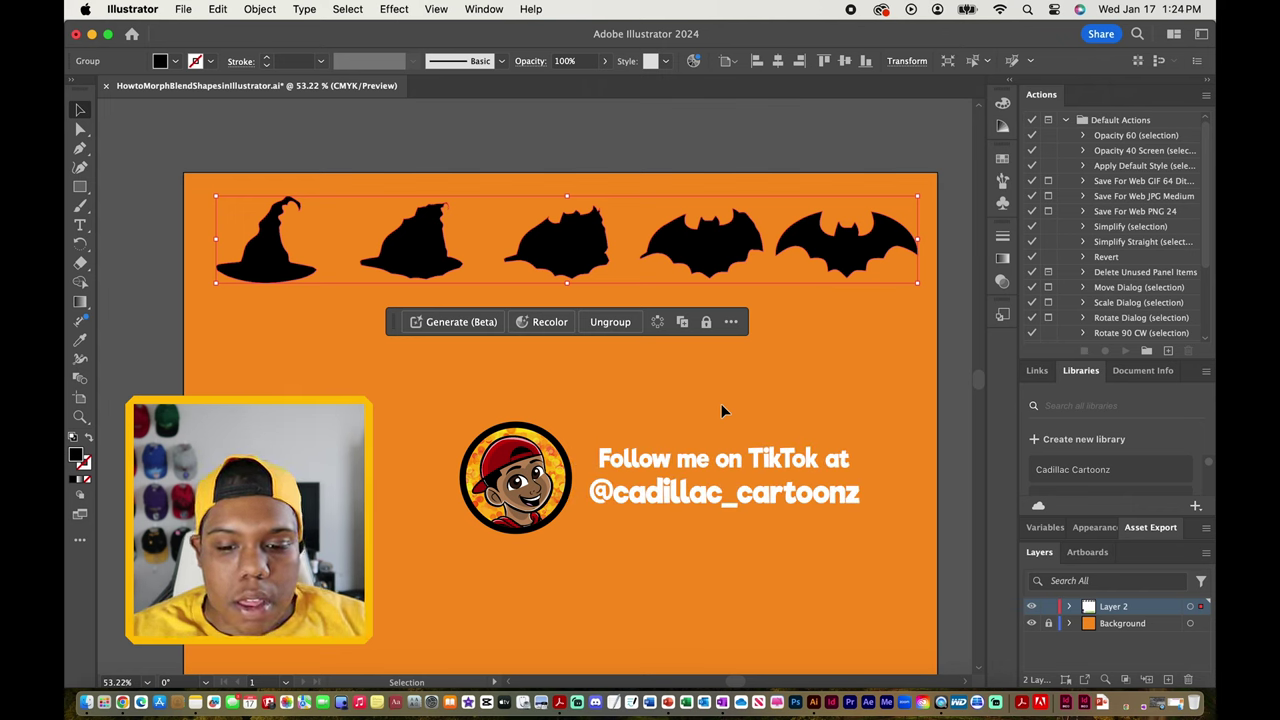
click(610, 322)
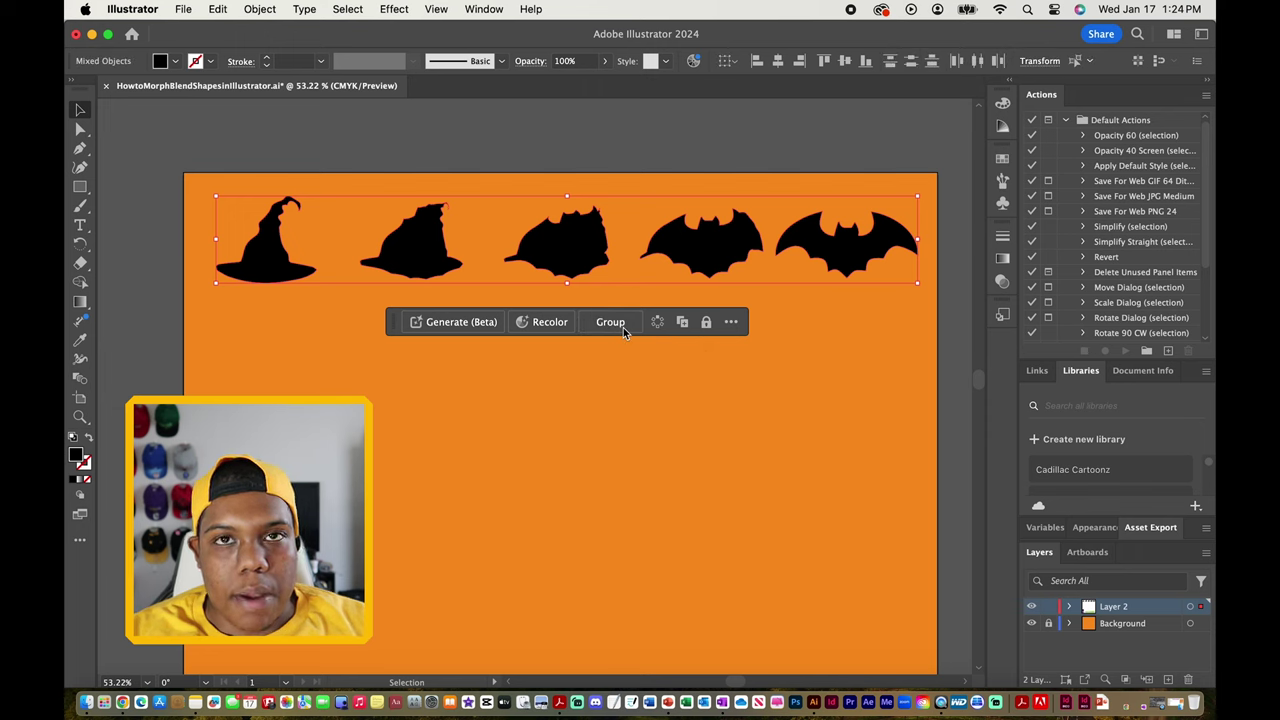
click(268, 10)
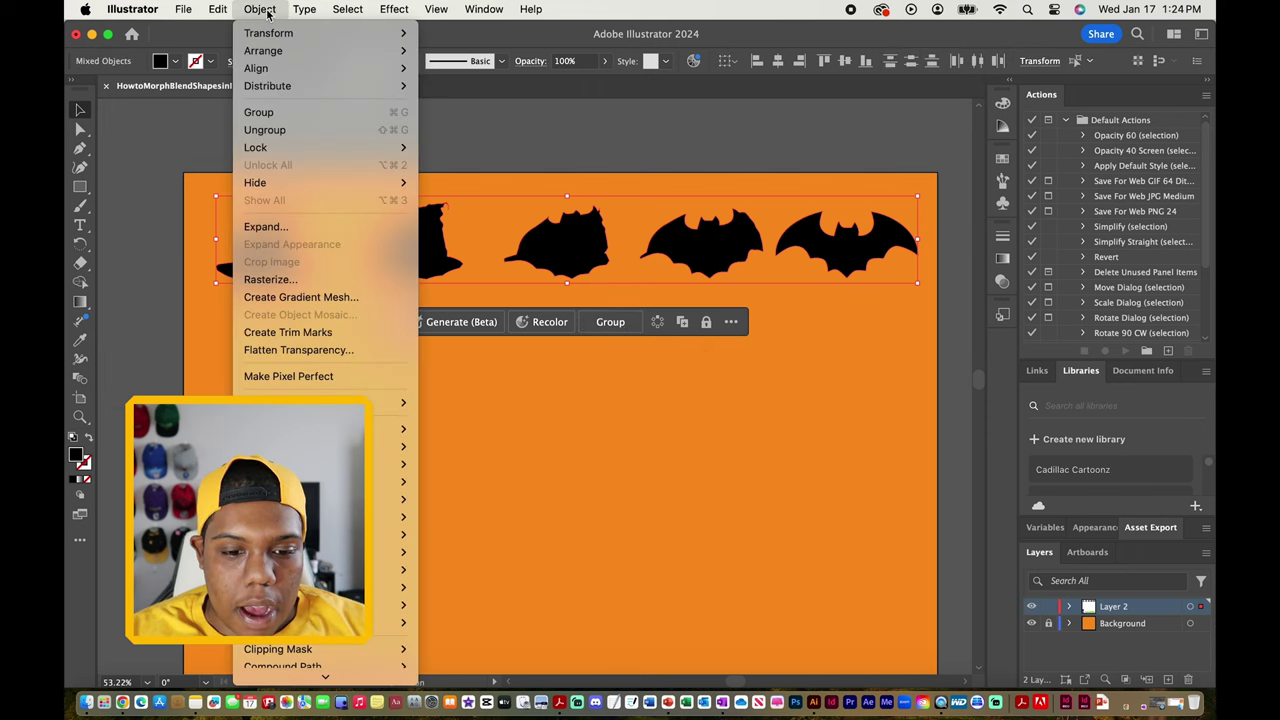
click(285, 131)
click(199, 162)
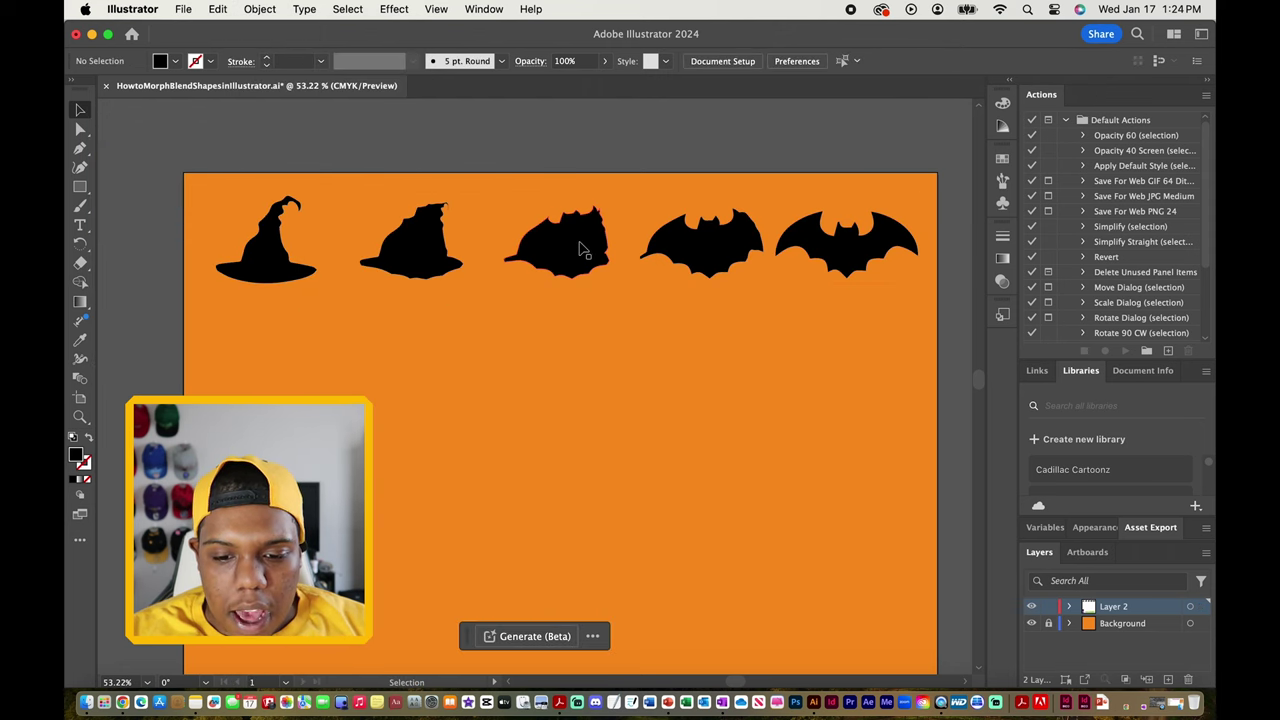
- Try moving the three in-between shapes individually below the row, and select the original hat and bat in turn
drag(580, 249, 588, 331)
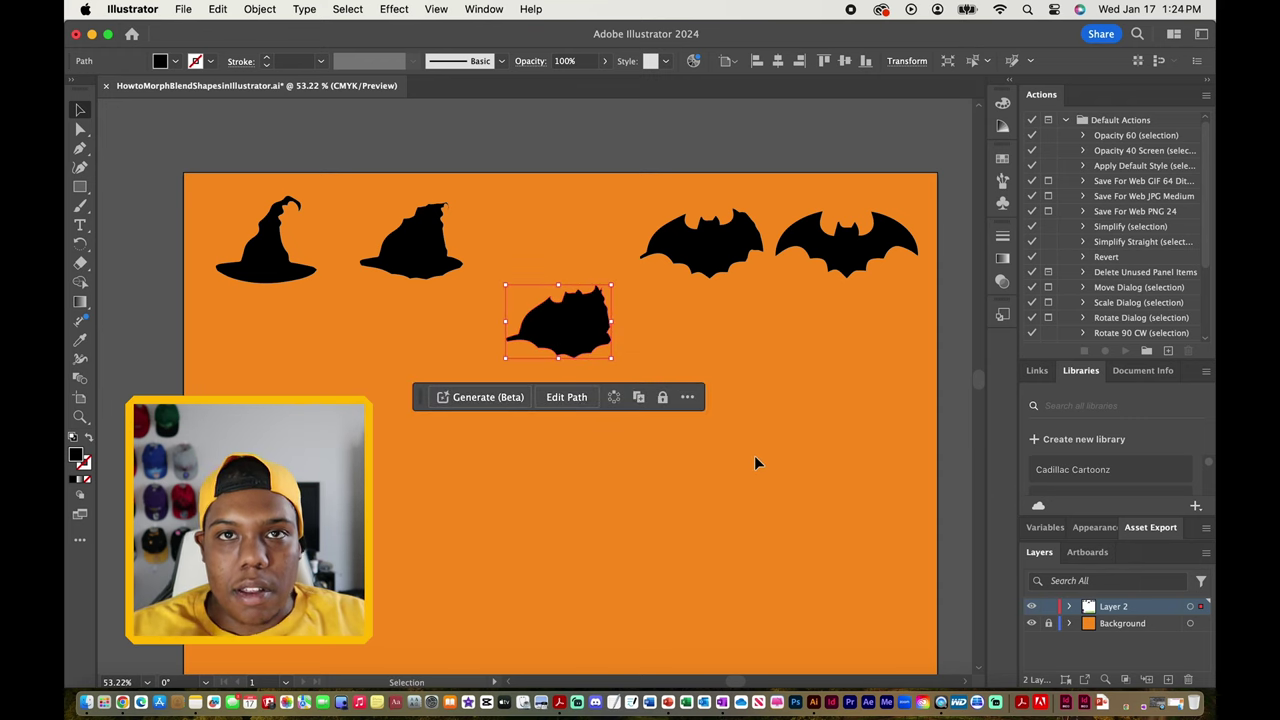
drag(697, 246, 780, 353)
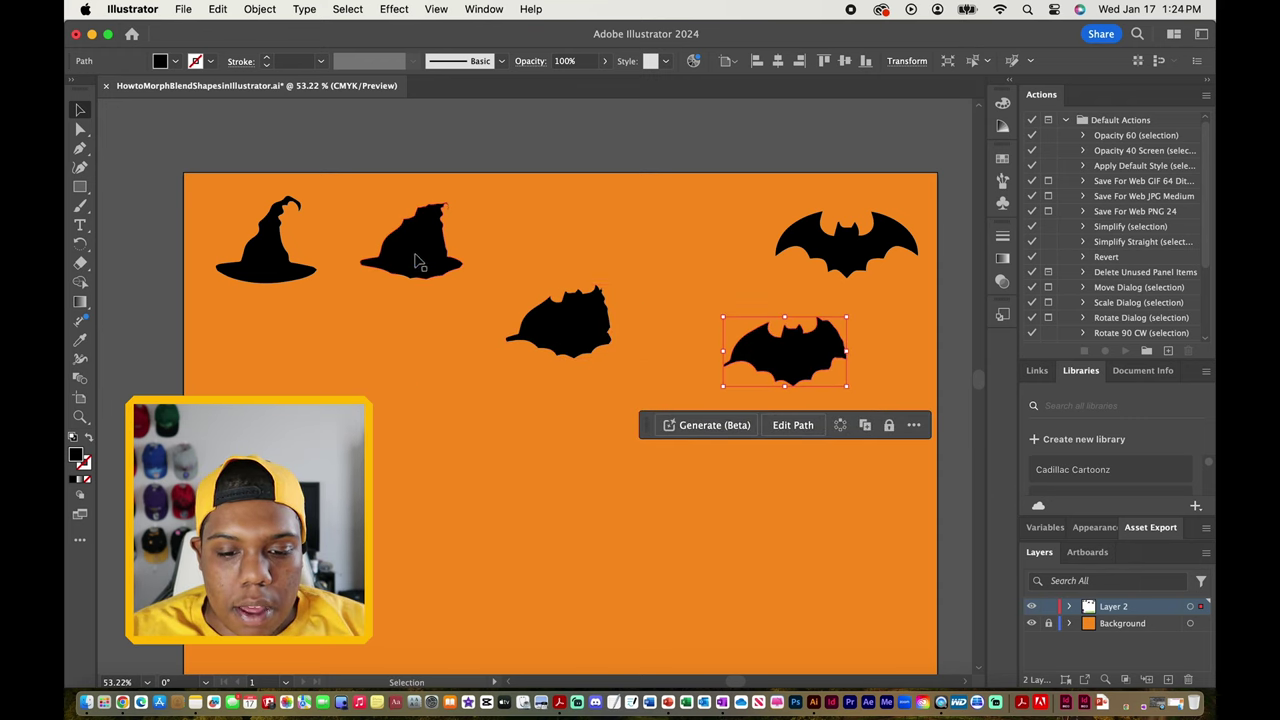
drag(419, 262, 403, 379)
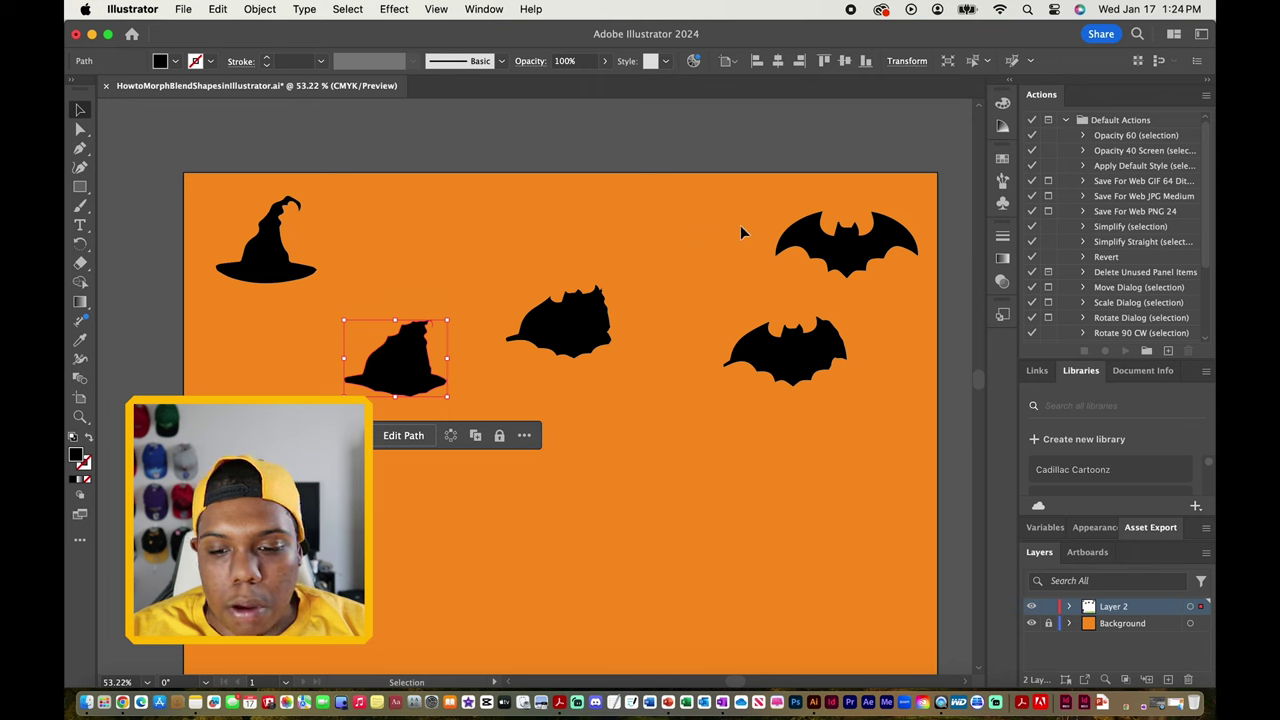
click(265, 215)
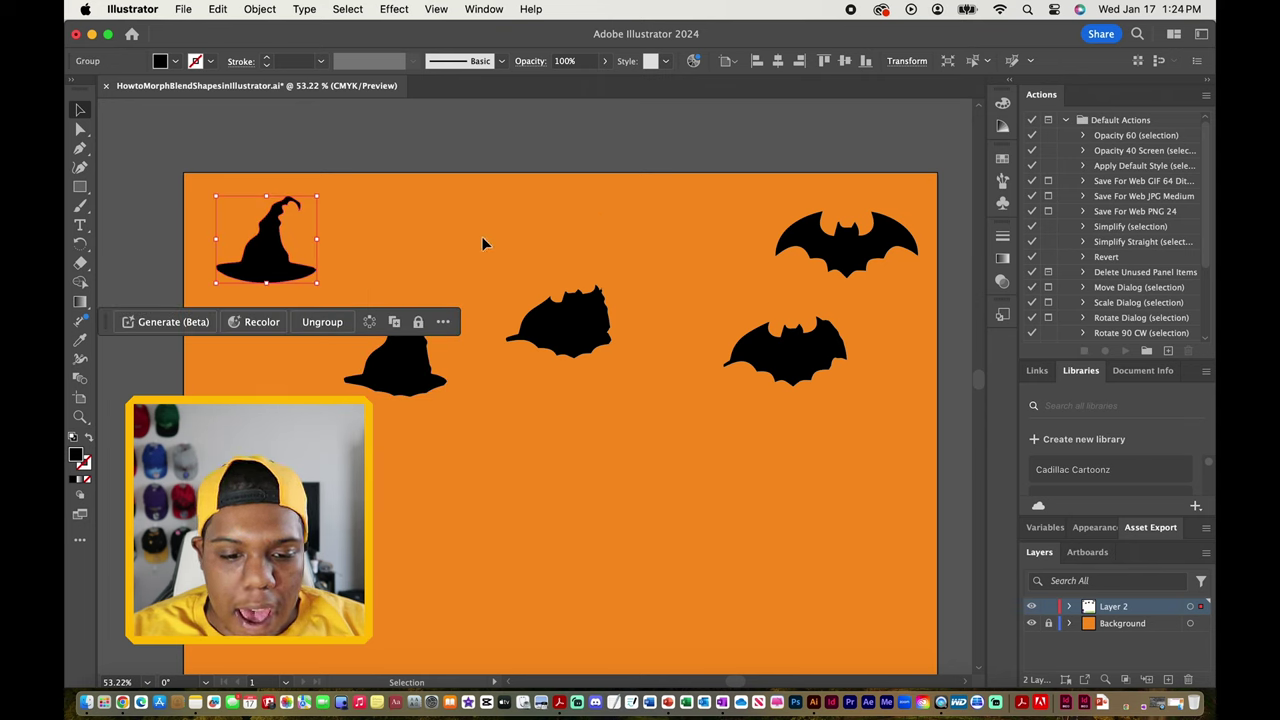
click(888, 243)
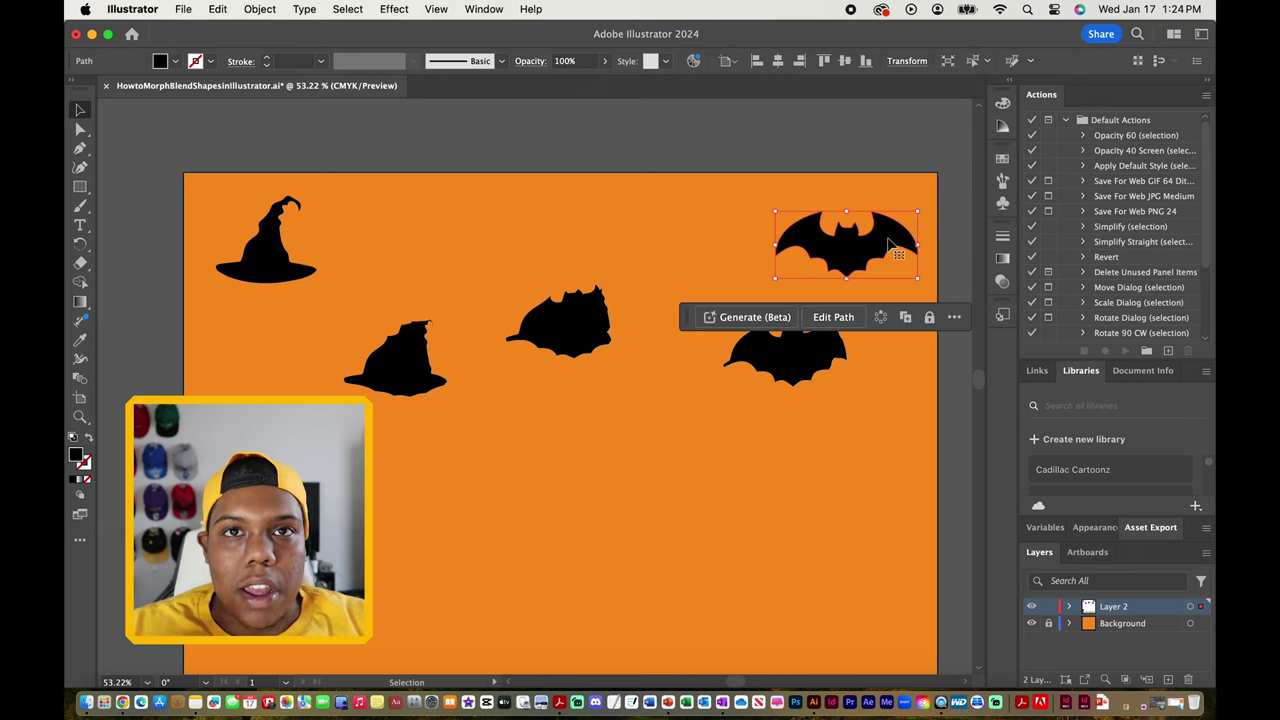
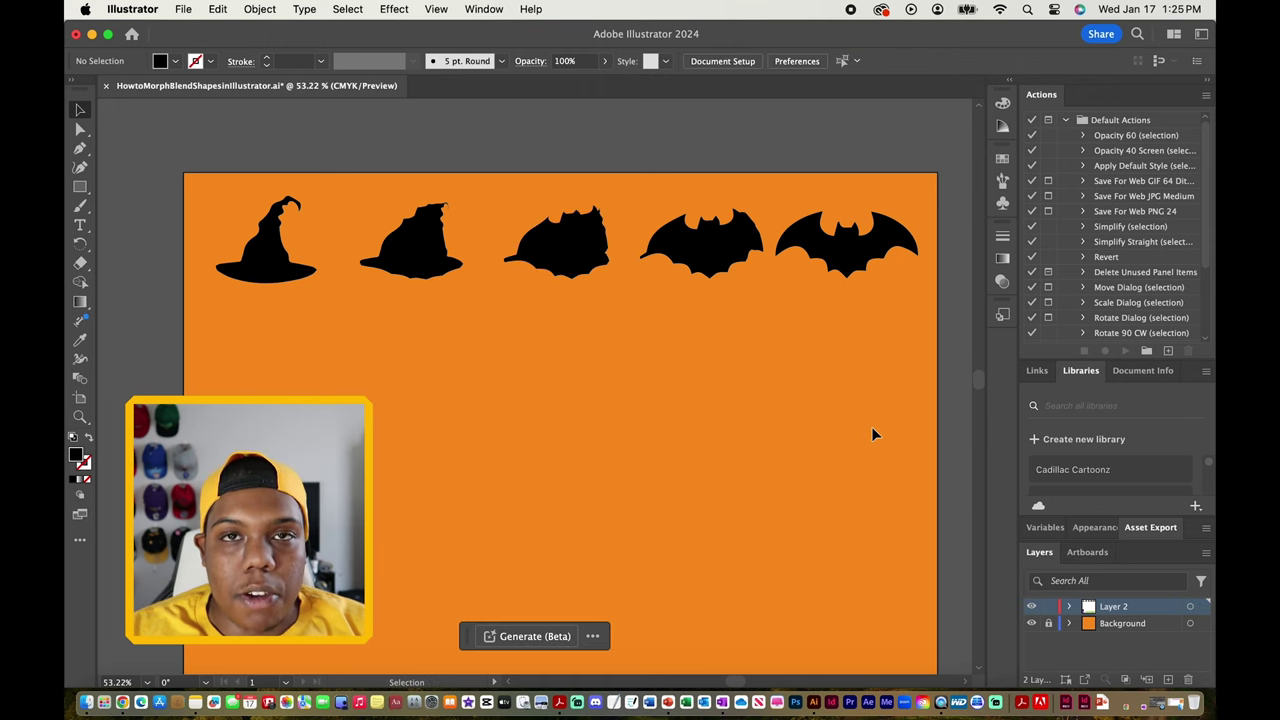
- Move the dark purple and light purple circles up to the middle of the artboard, with the dark one higher and to the left
key(super+0)
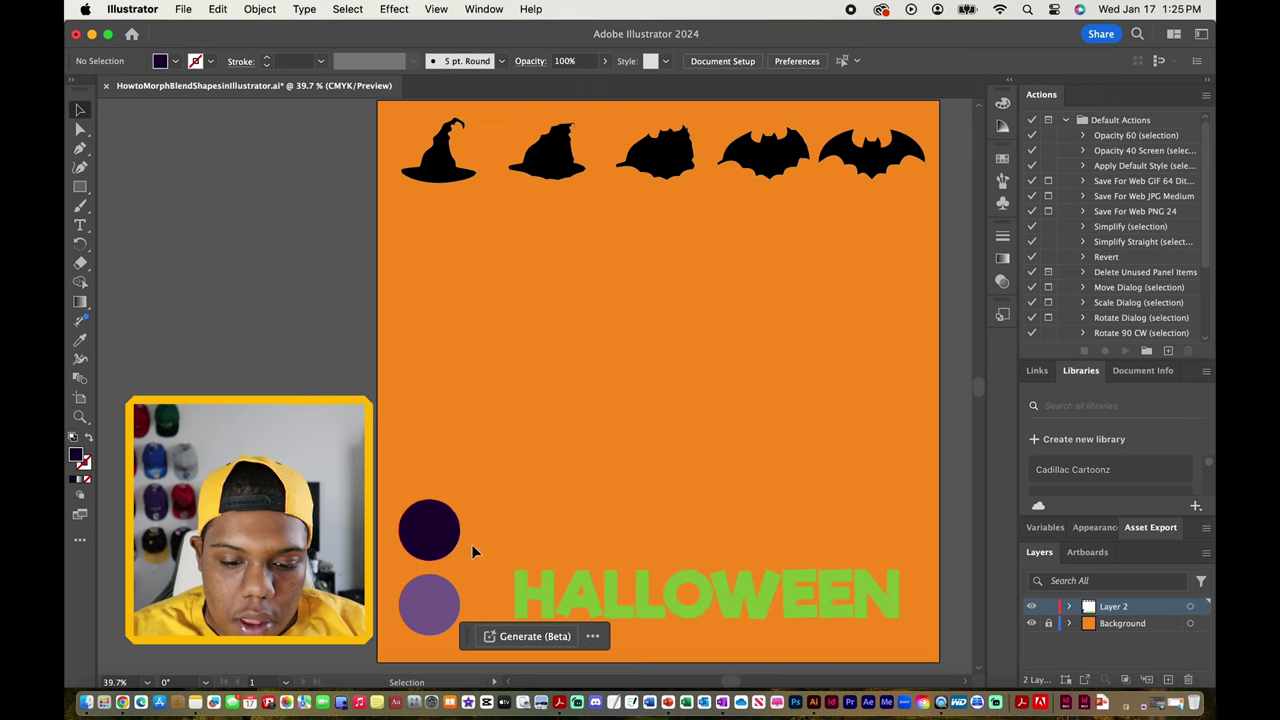
drag(456, 548, 465, 323)
drag(452, 603, 686, 348)
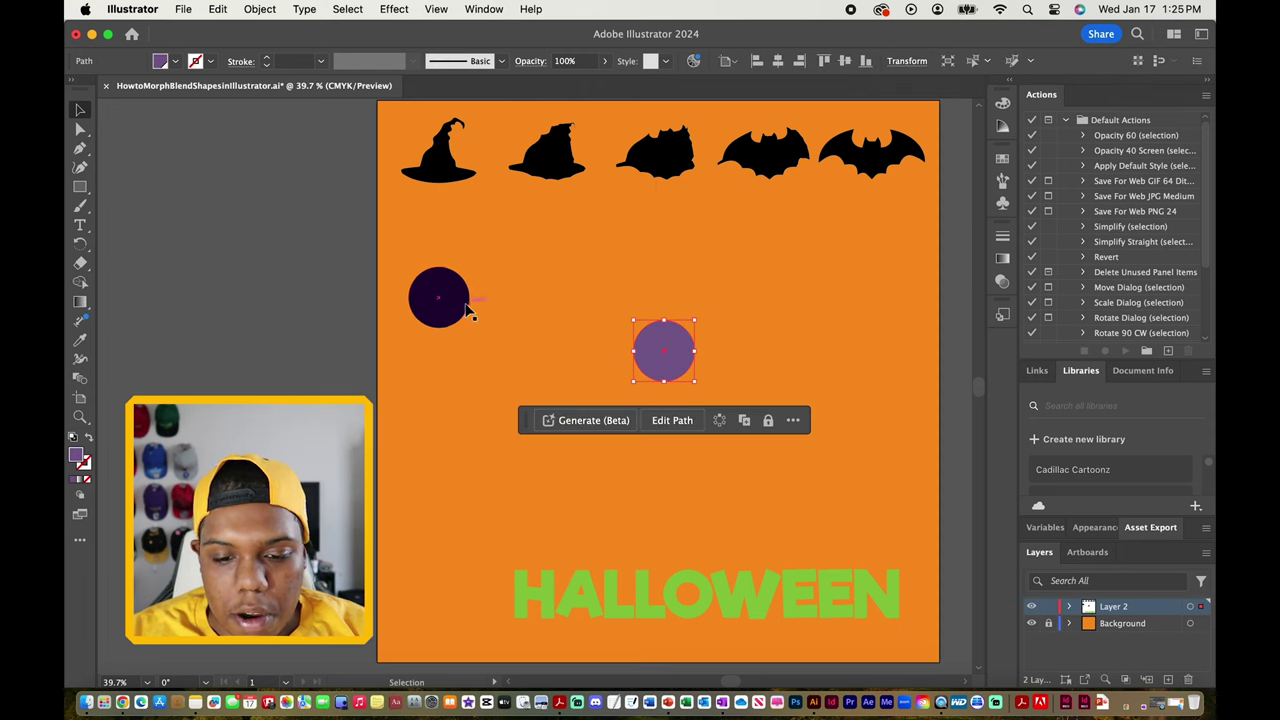
drag(466, 309, 602, 312)
click(754, 347)
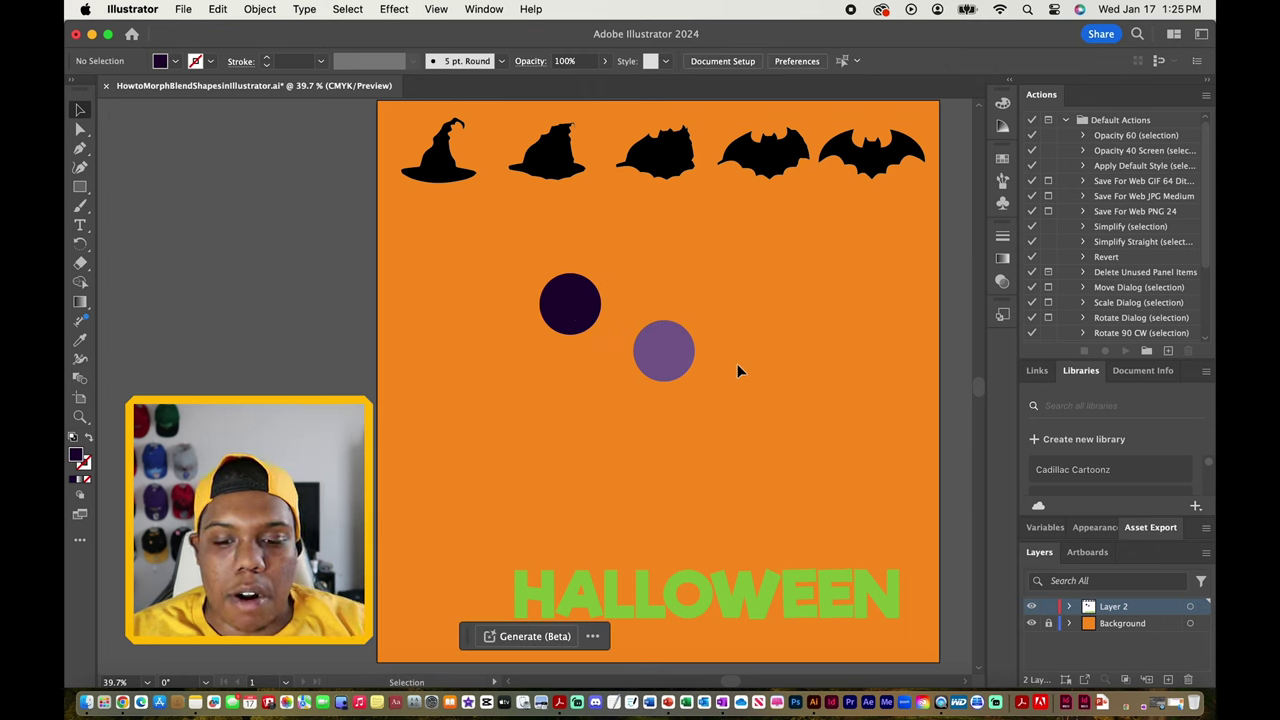
- Blend the dark purple circle into the light purple circle with the Blend tool
click(588, 322)
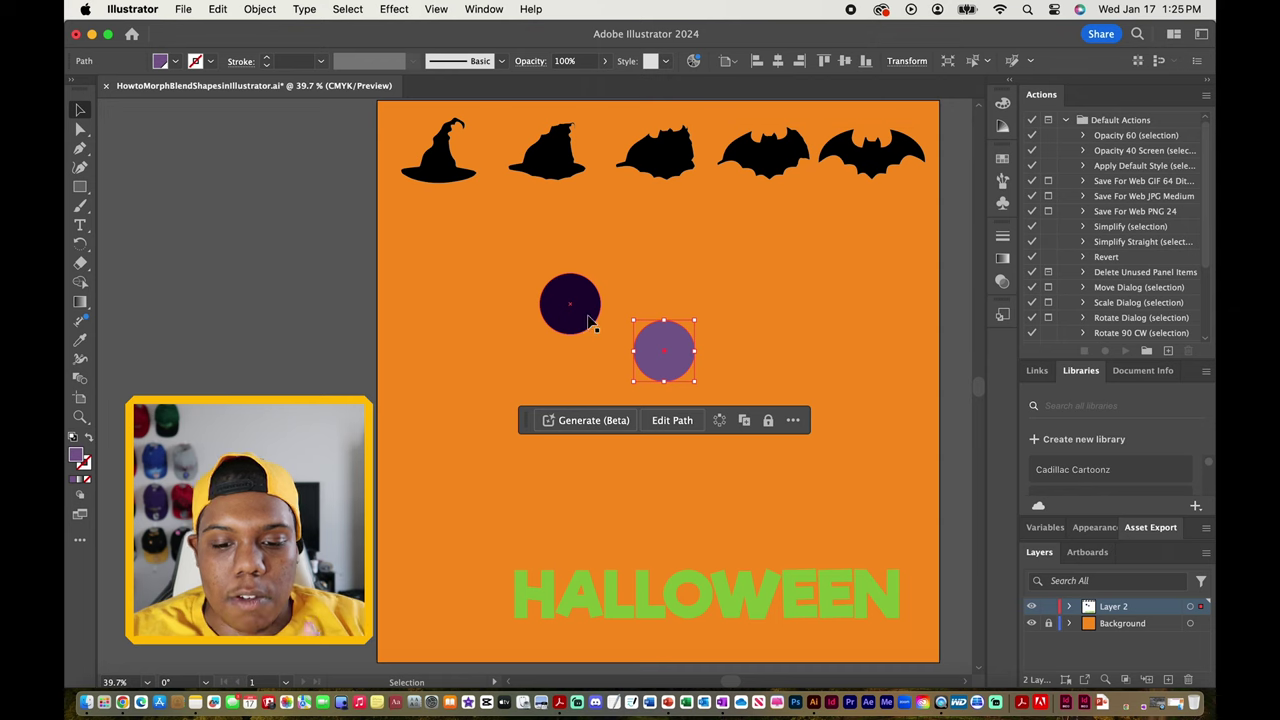
click(772, 398)
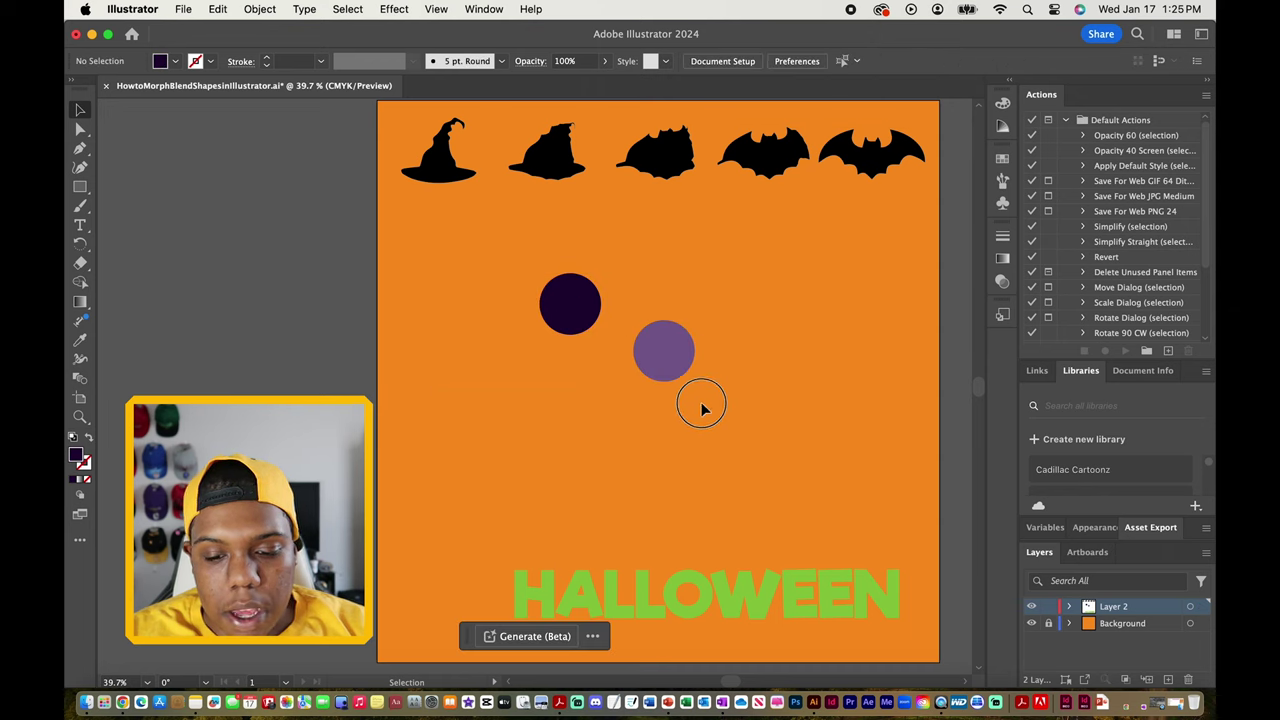
drag(564, 345, 503, 266)
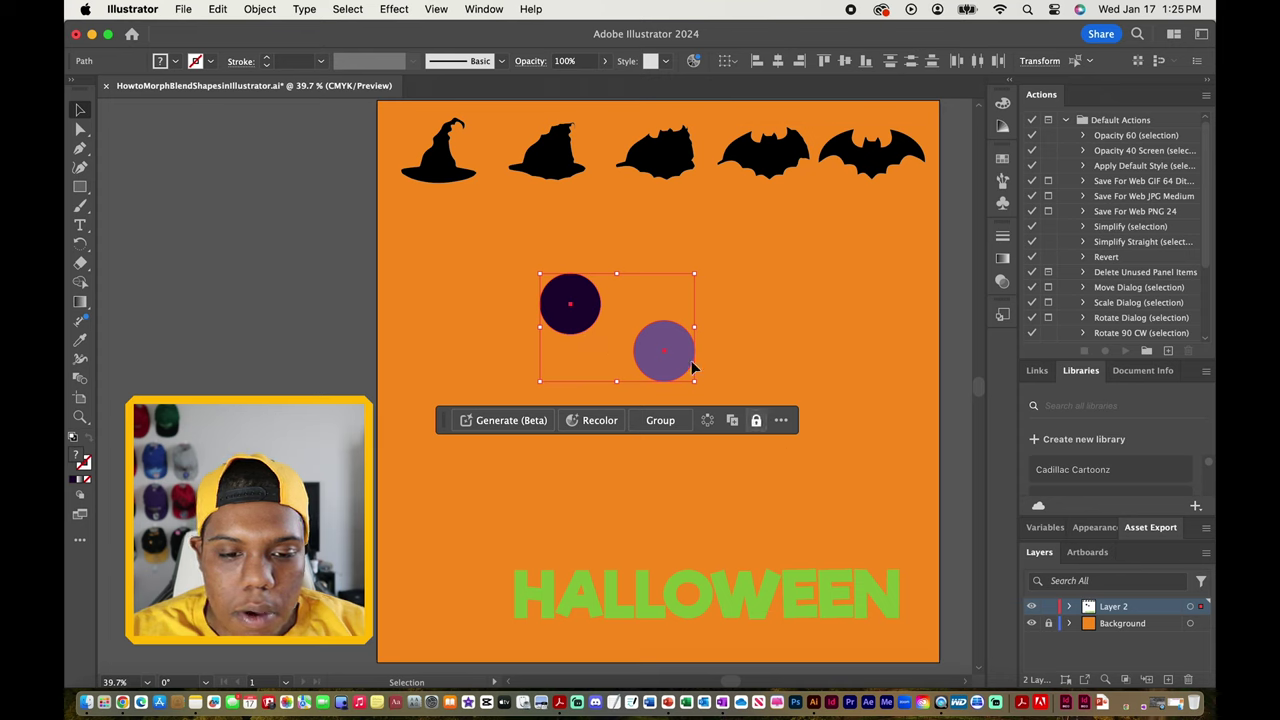
click(81, 380)
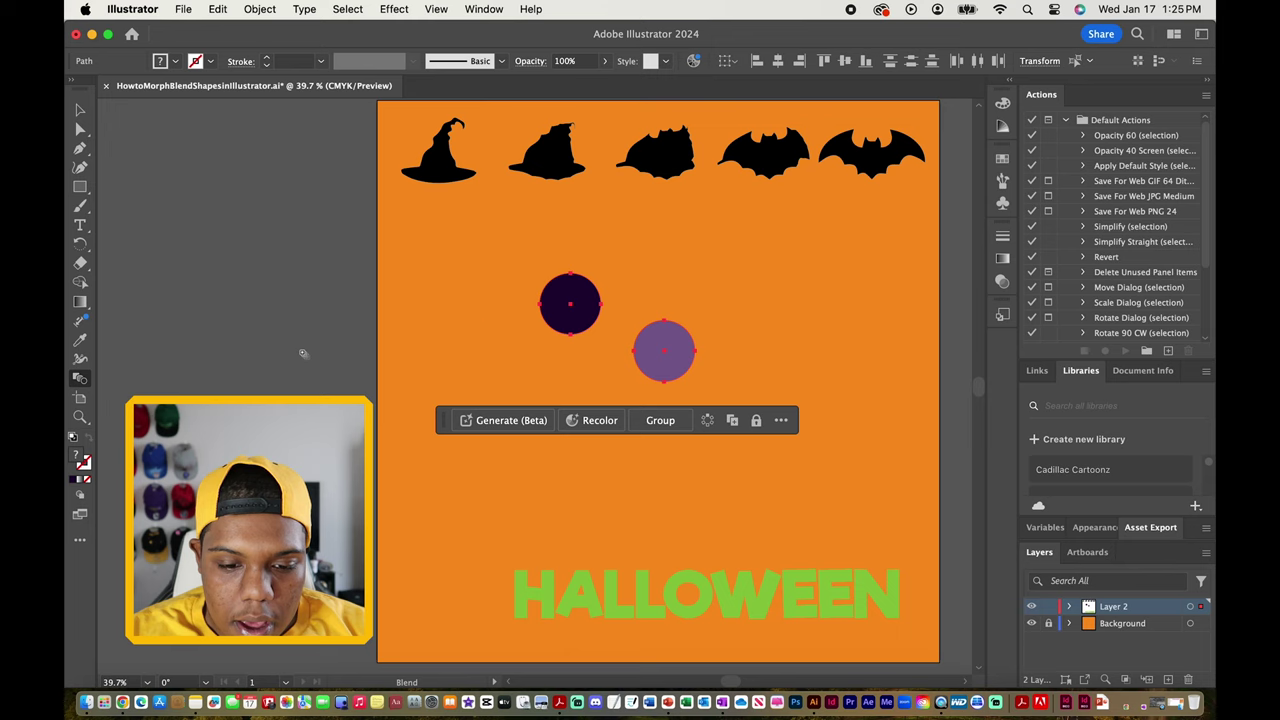
click(582, 297)
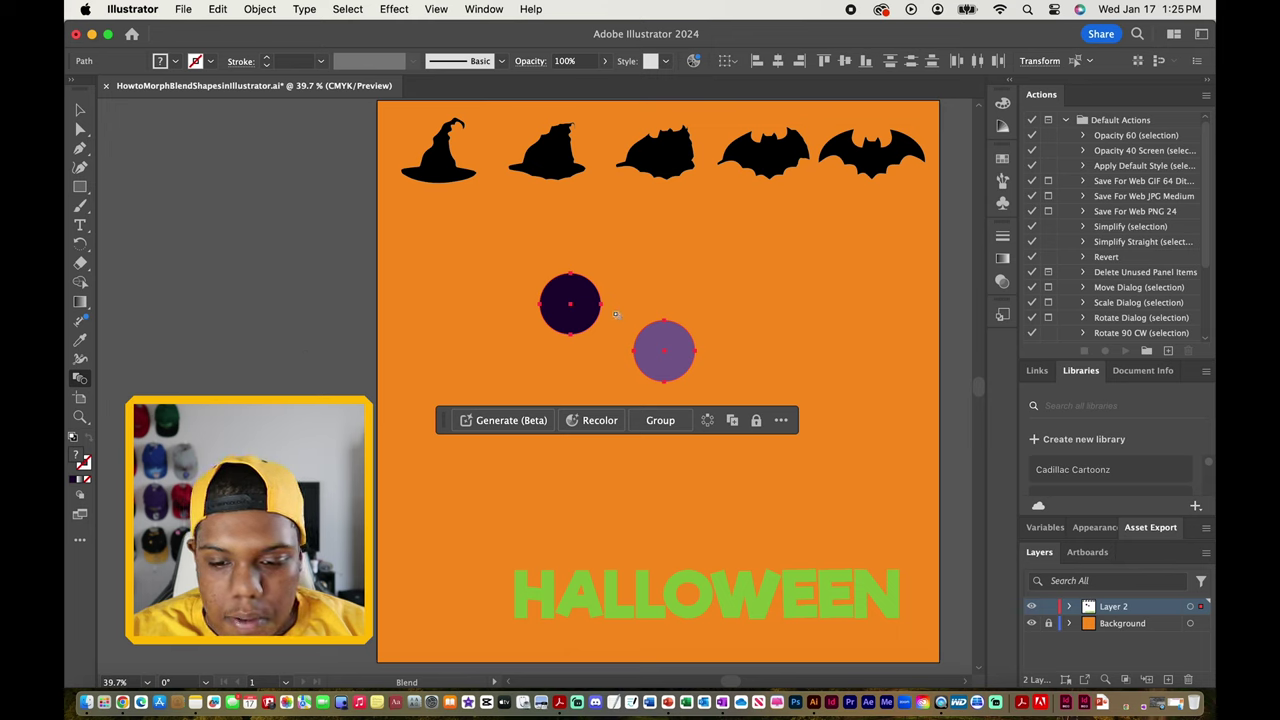
click(673, 345)
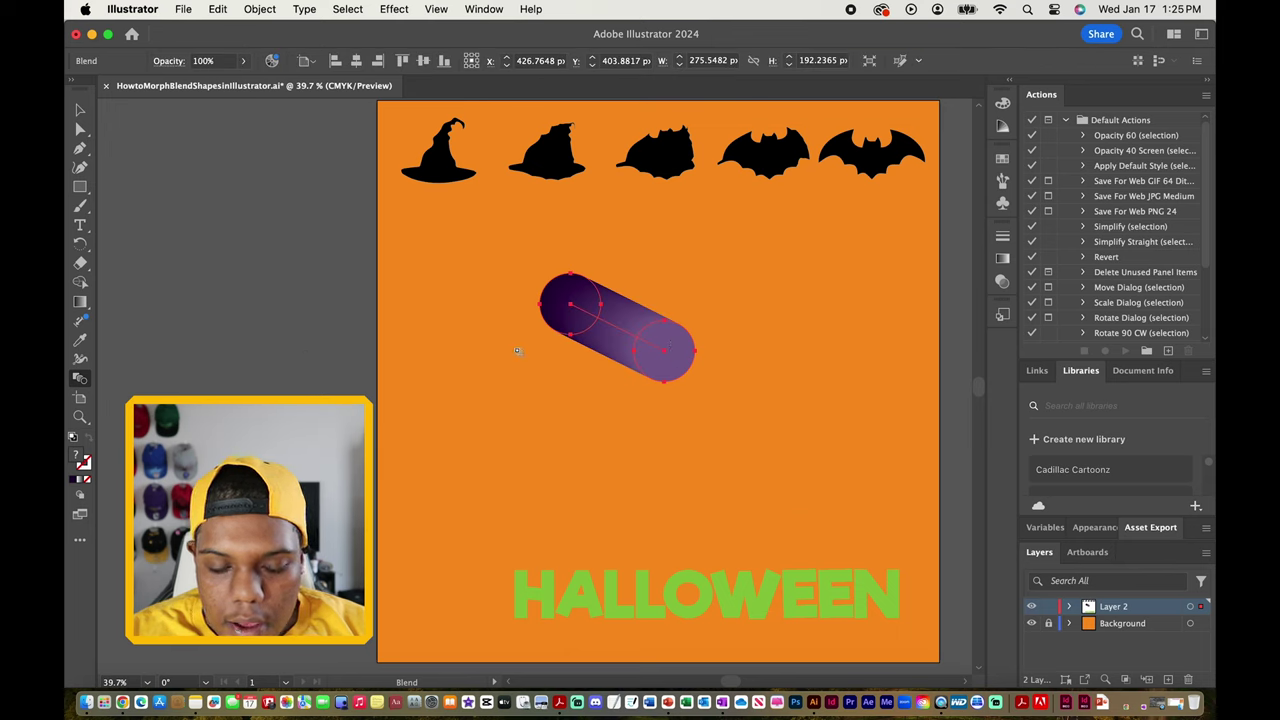
click(80, 110)
- Isolate the purple blend and move its circles apart into a horizontal bar about 888 px wide below the hat-to-bat row, then exit isolation
click(646, 362)
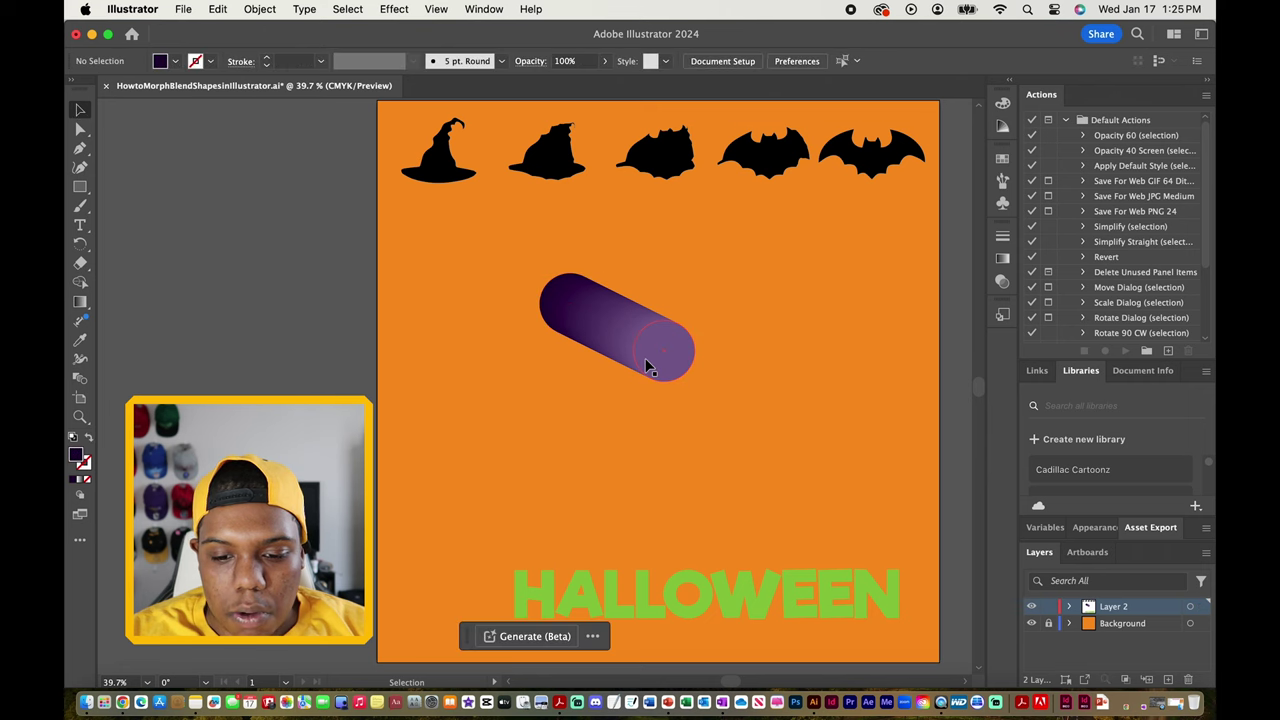
scroll(810, 500, right, 3)
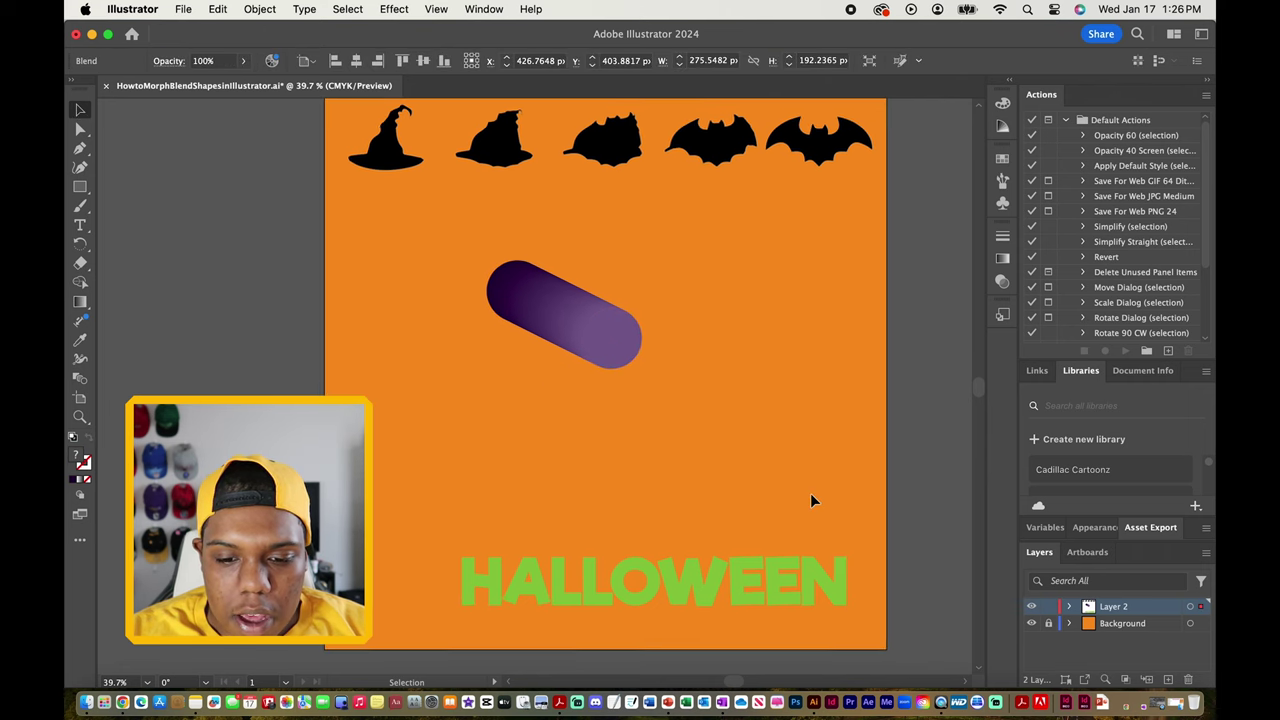
scroll(810, 500, left, 2)
double_click(605, 334)
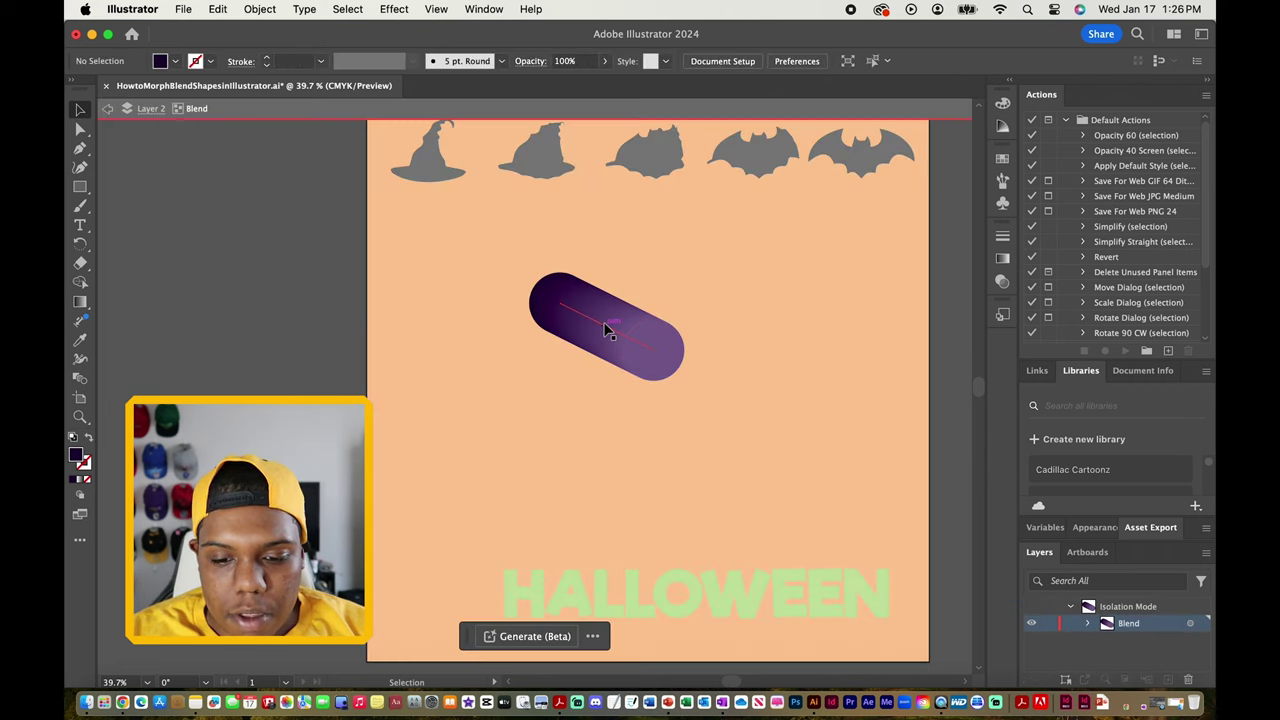
scroll(731, 347, right, 1)
click(665, 305)
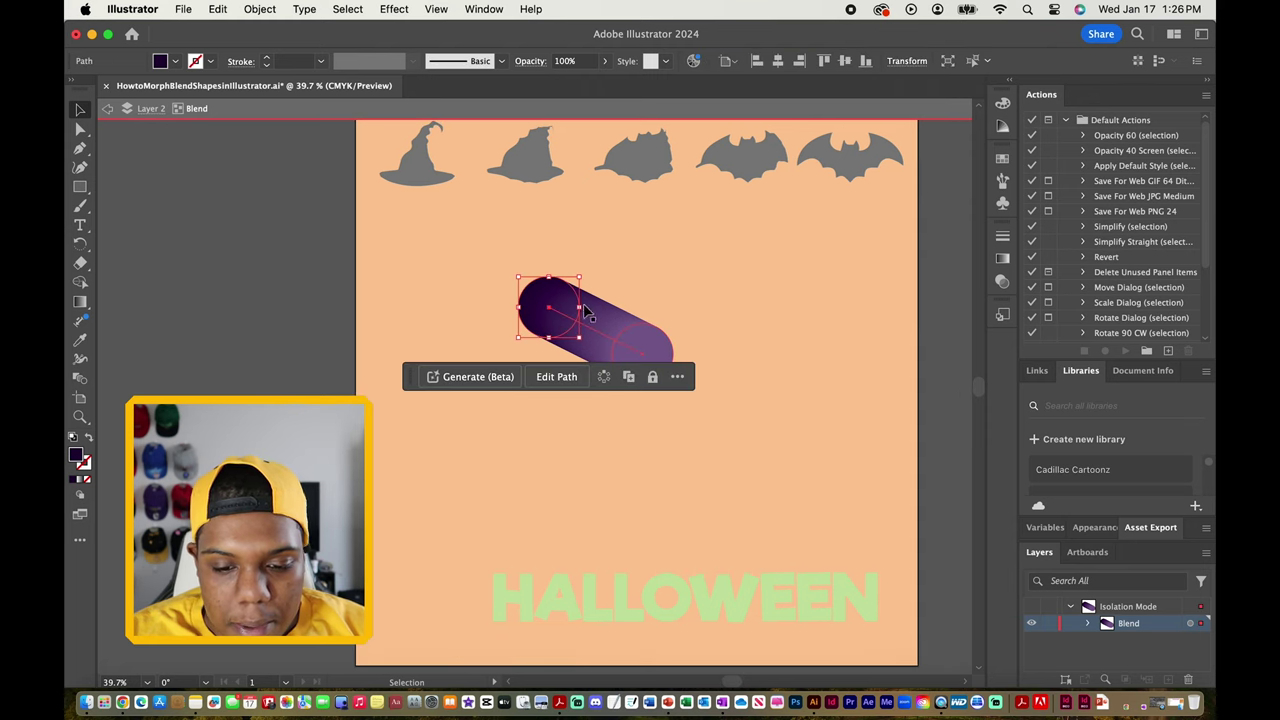
drag(567, 306, 436, 277)
drag(651, 371, 860, 294)
click(635, 427)
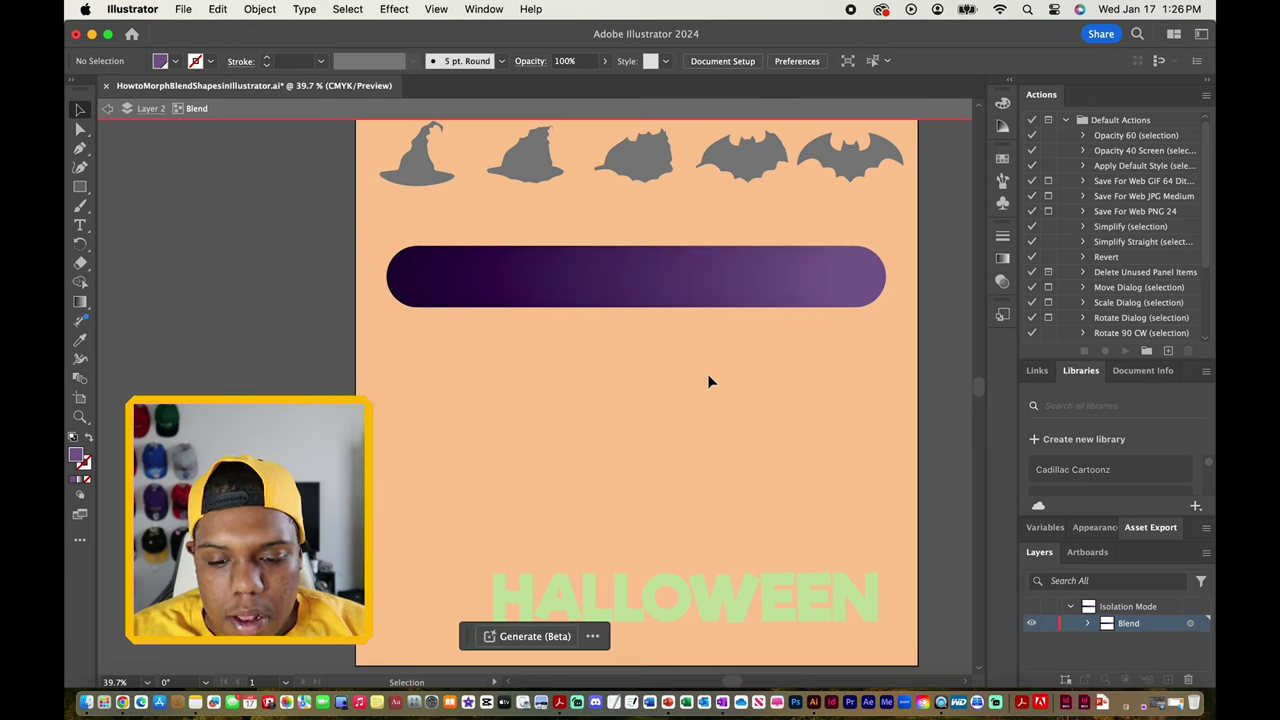
double_click(638, 403)
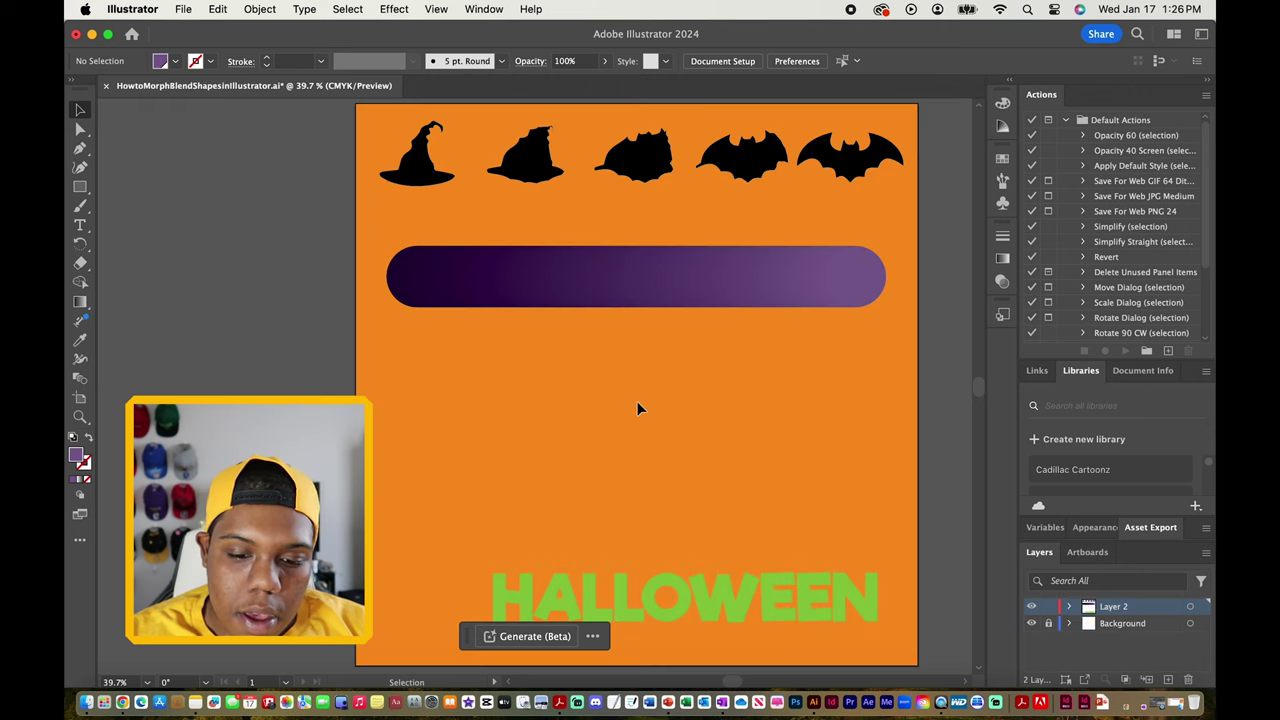
- Open the purple blend's Blend Options and set its spacing to Specified Steps with 4 steps
click(627, 280)
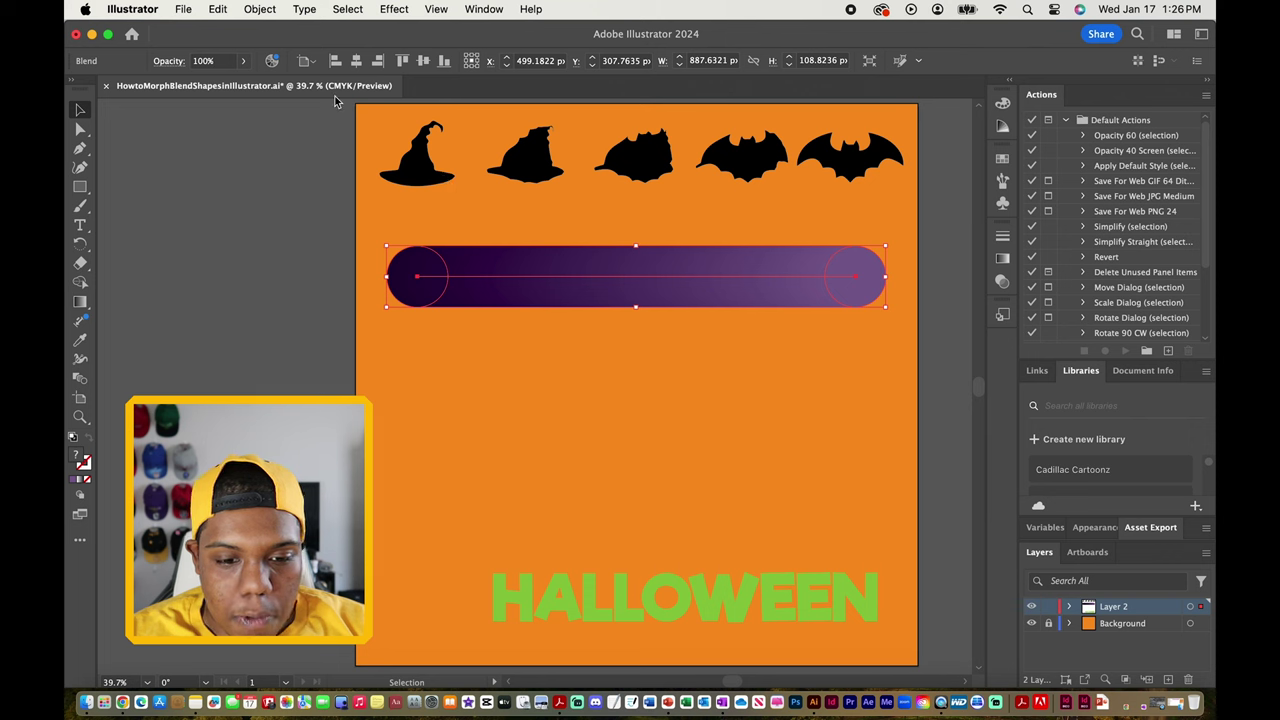
click(260, 10)
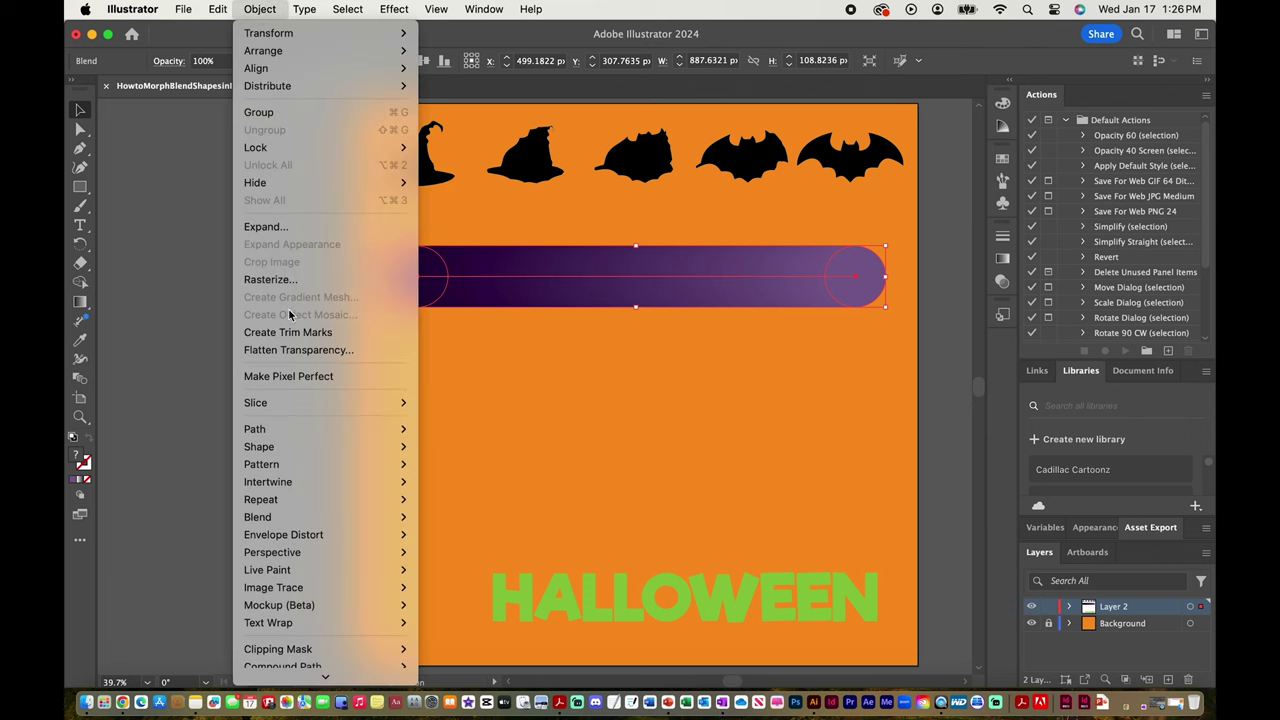
mouse_move(305, 518)
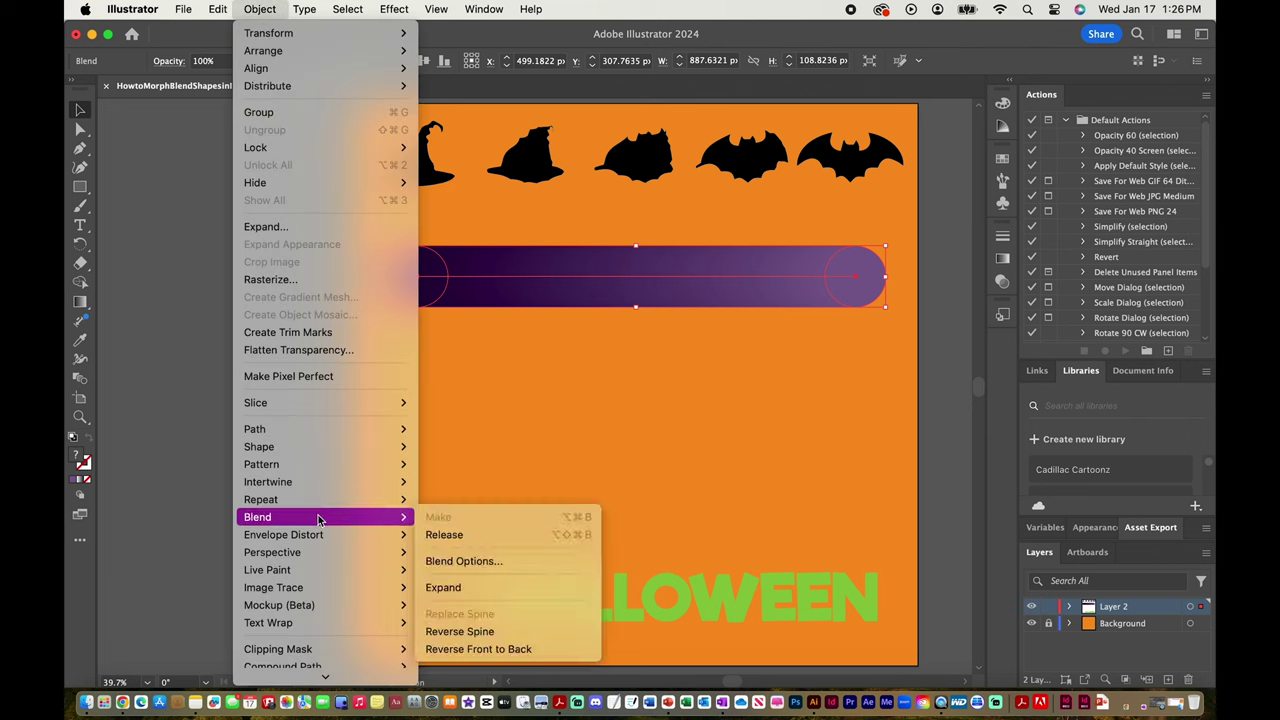
click(491, 564)
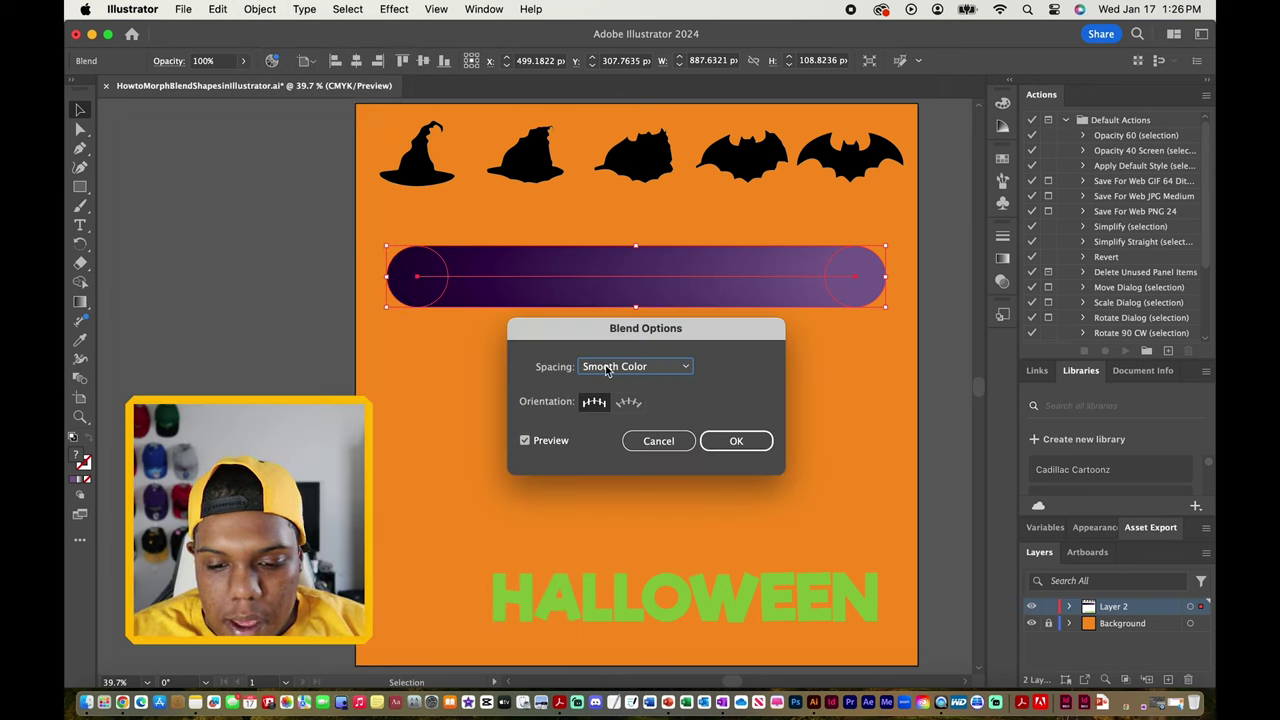
click(606, 368)
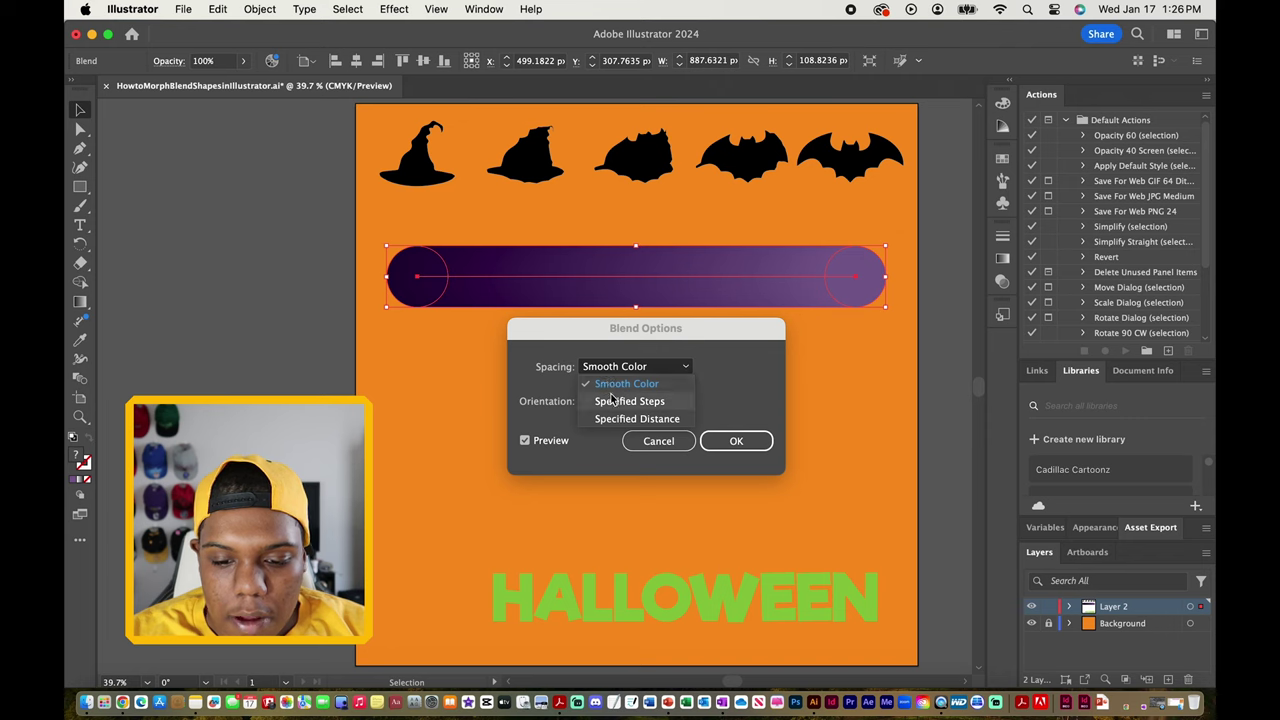
click(613, 401)
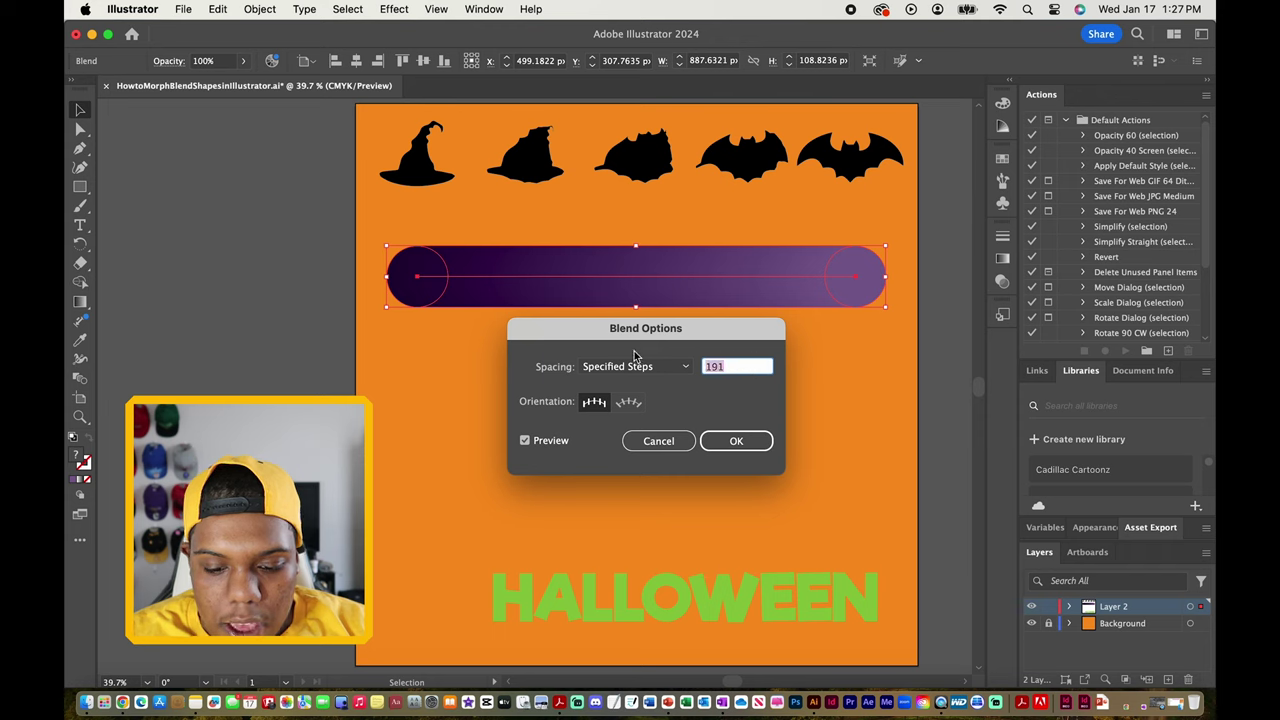
text(4)
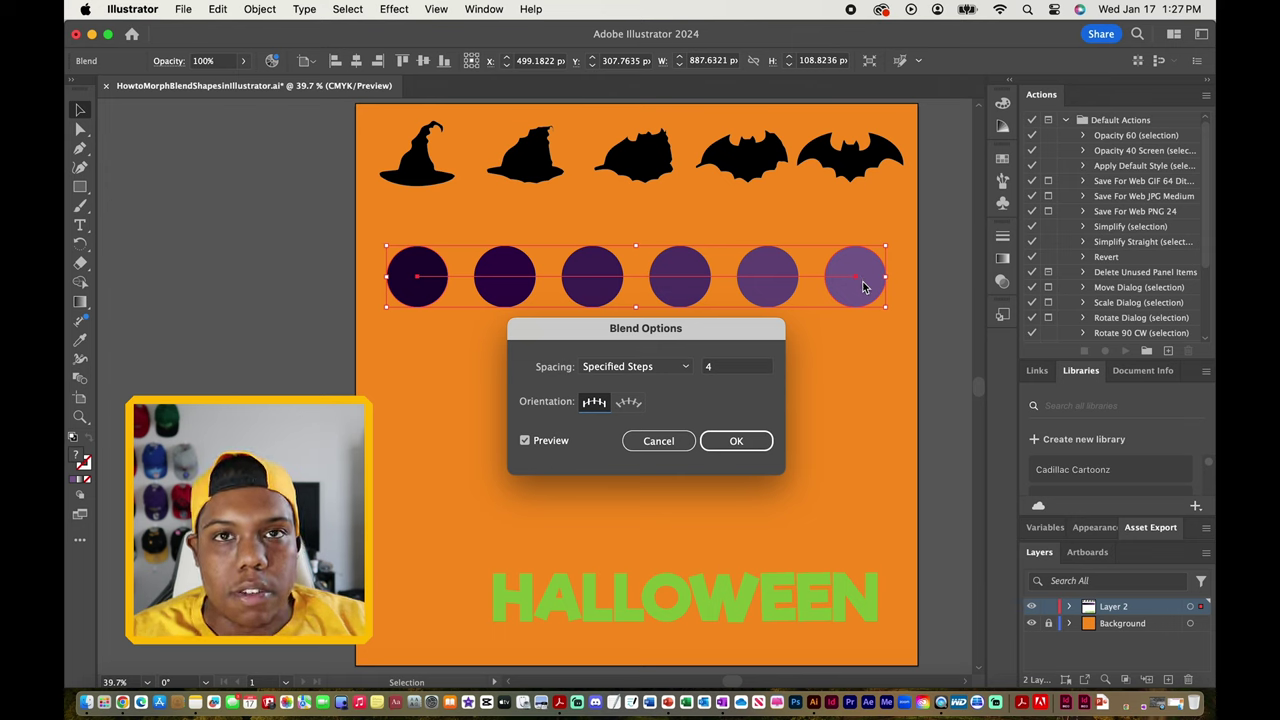
- Increase the blend's specified steps to 5, apply the options and deselect the blend
click(742, 370)
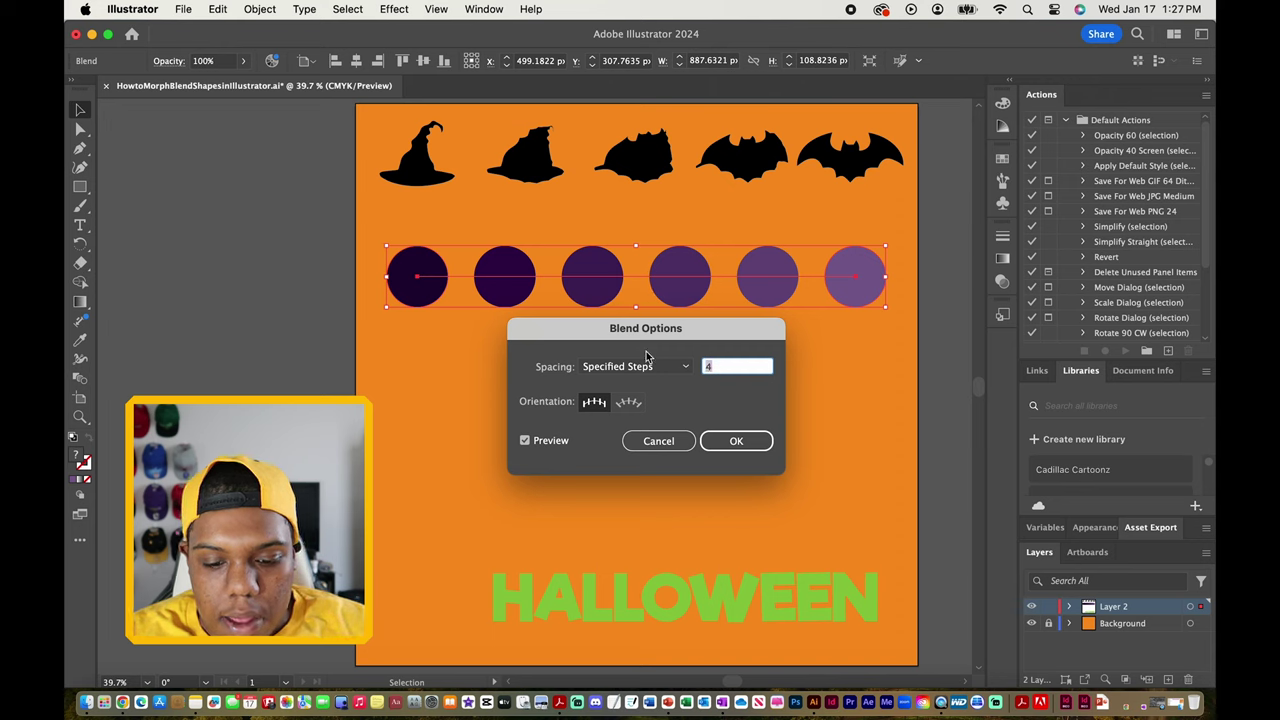
text(5)
click(604, 401)
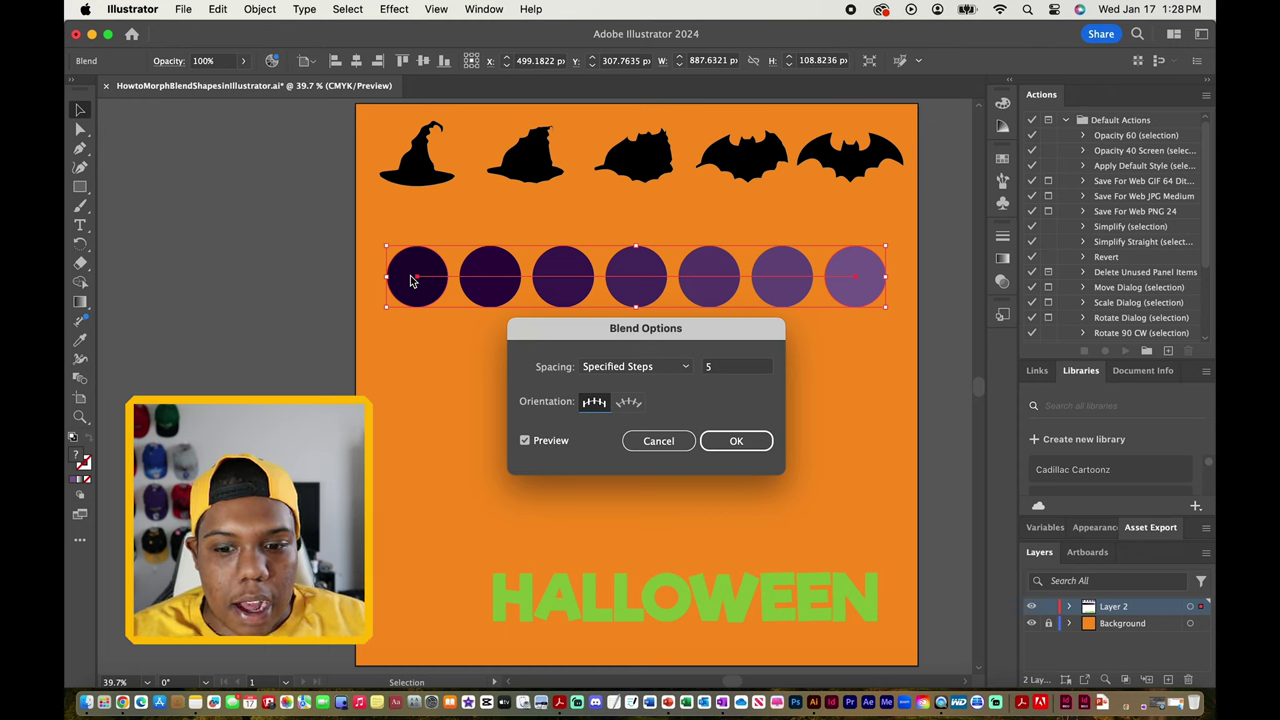
click(750, 445)
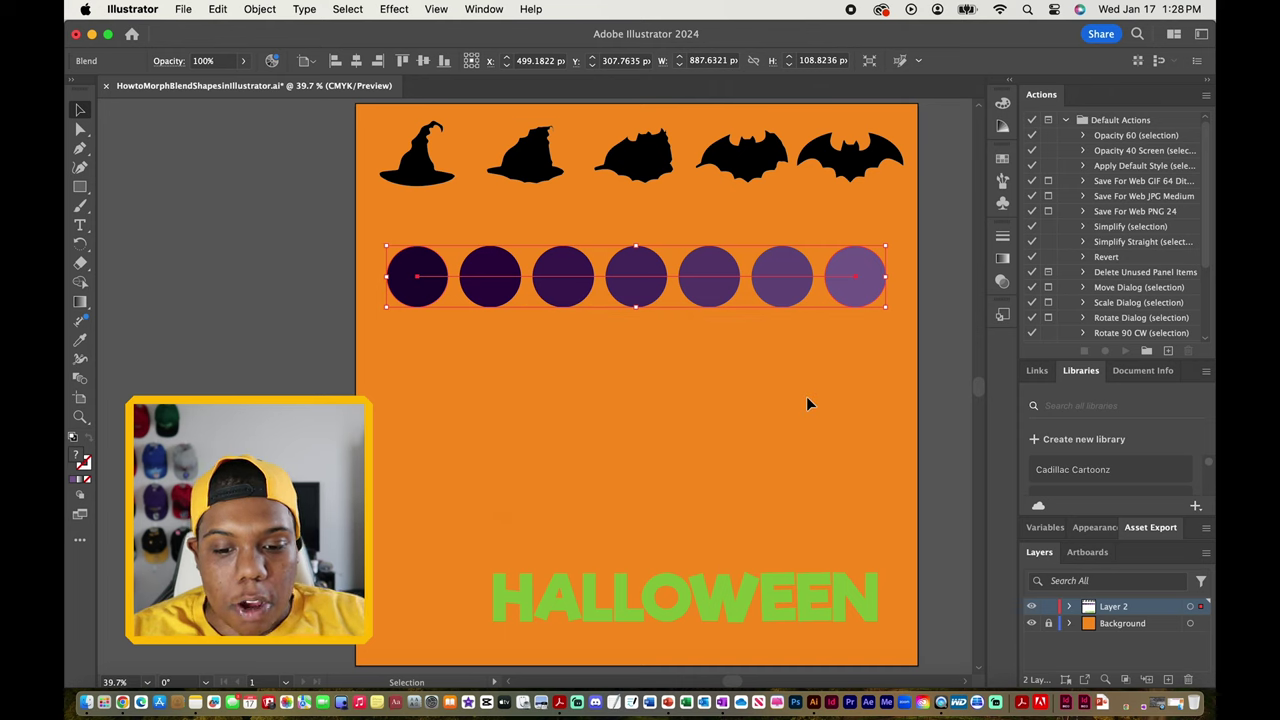
click(741, 372)
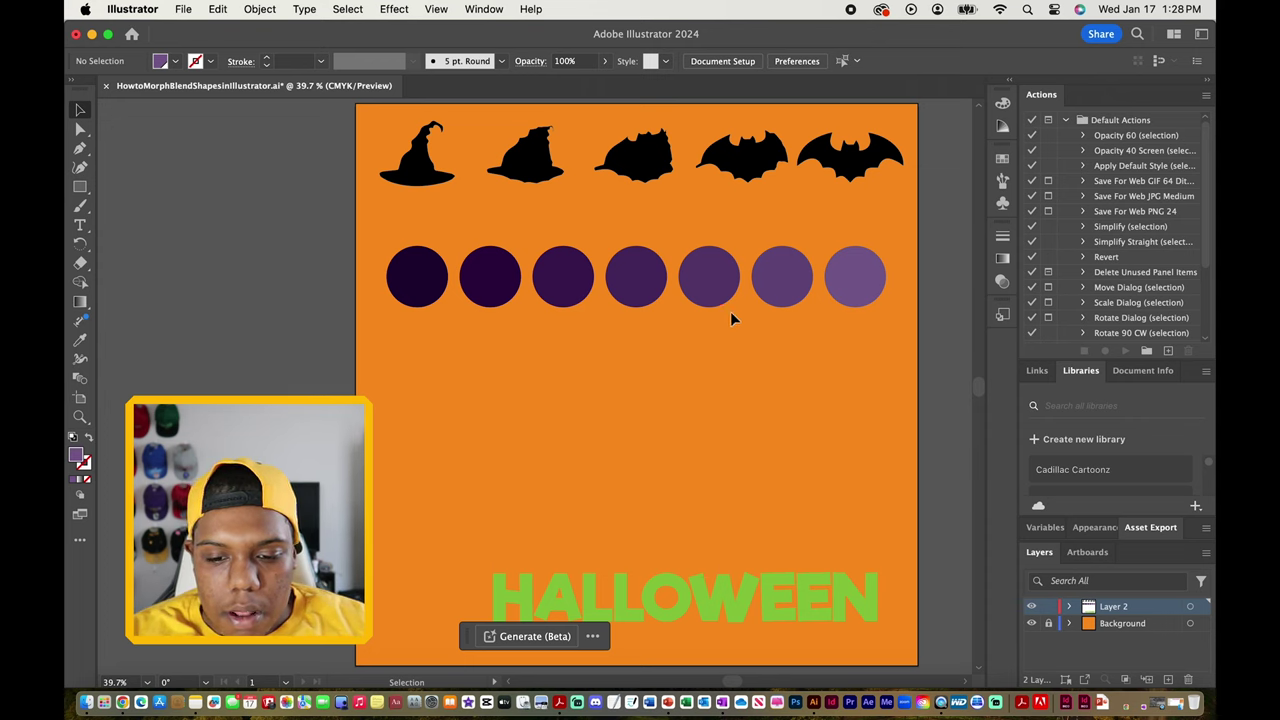
- Isolate the circle blend and fill its lightest end circle with the blue swatch C=70 M=15 Y=0 K=0
click(706, 279)
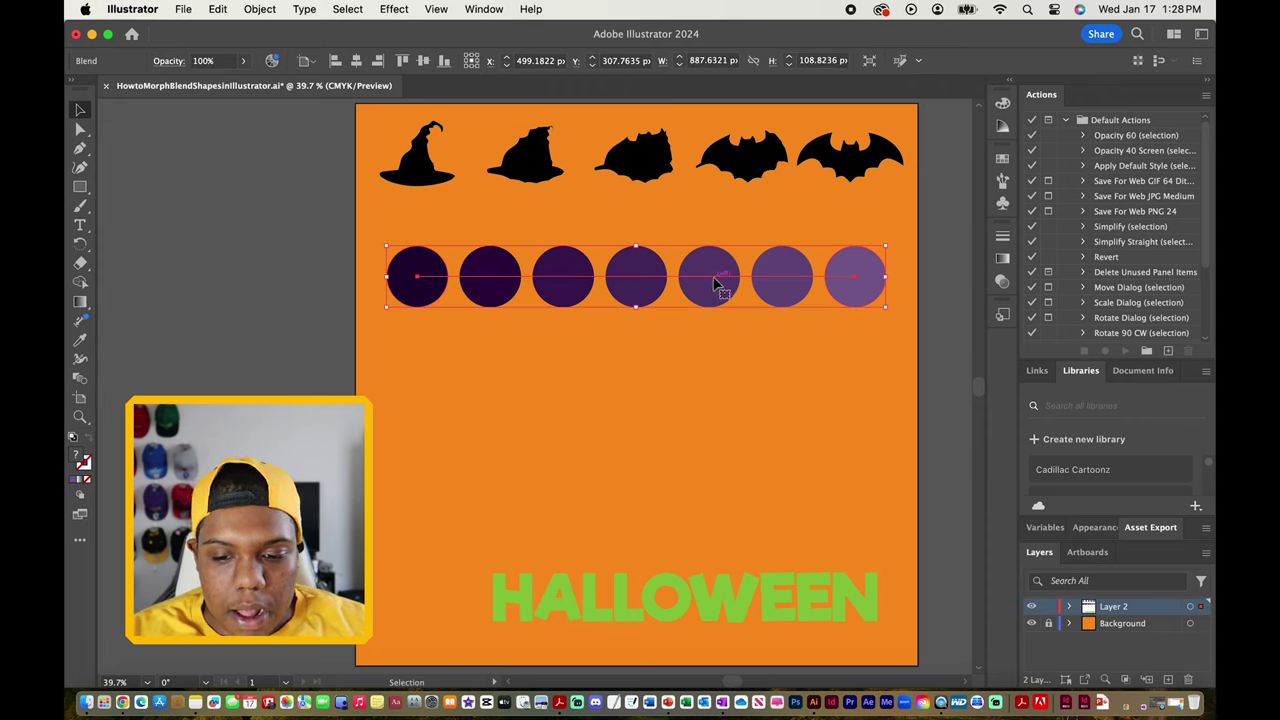
double_click(714, 284)
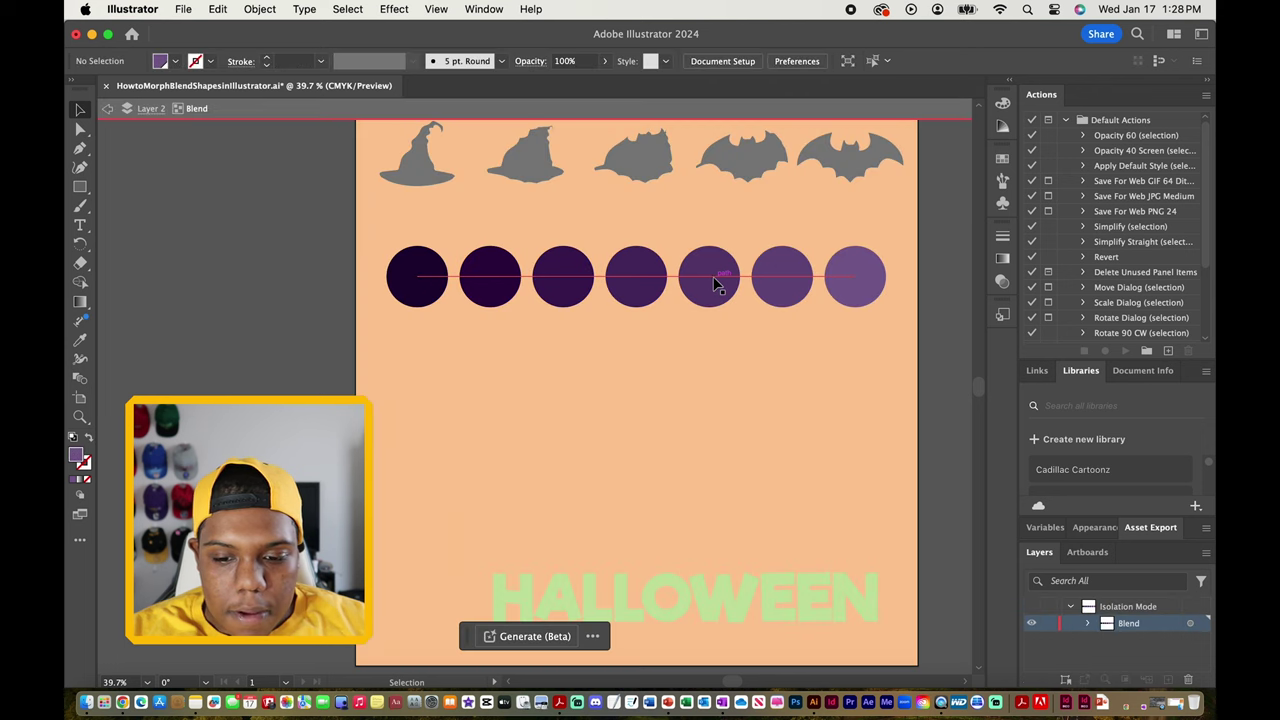
click(873, 277)
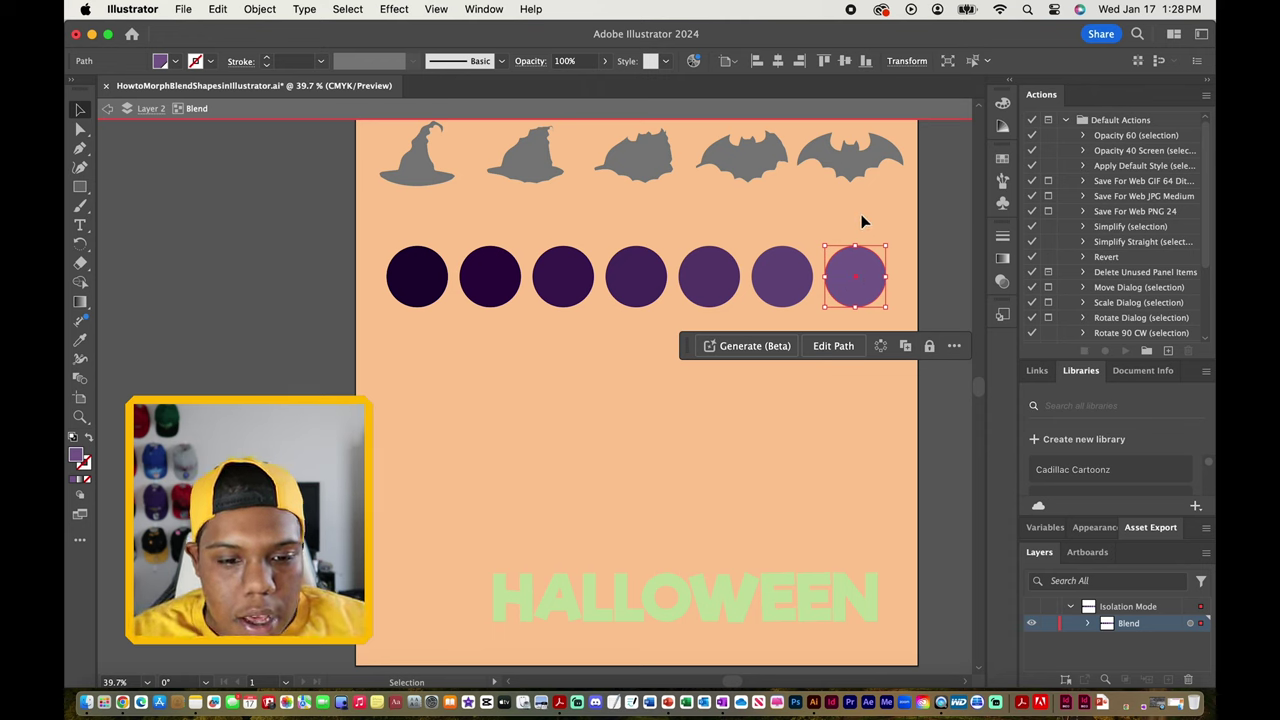
click(178, 62)
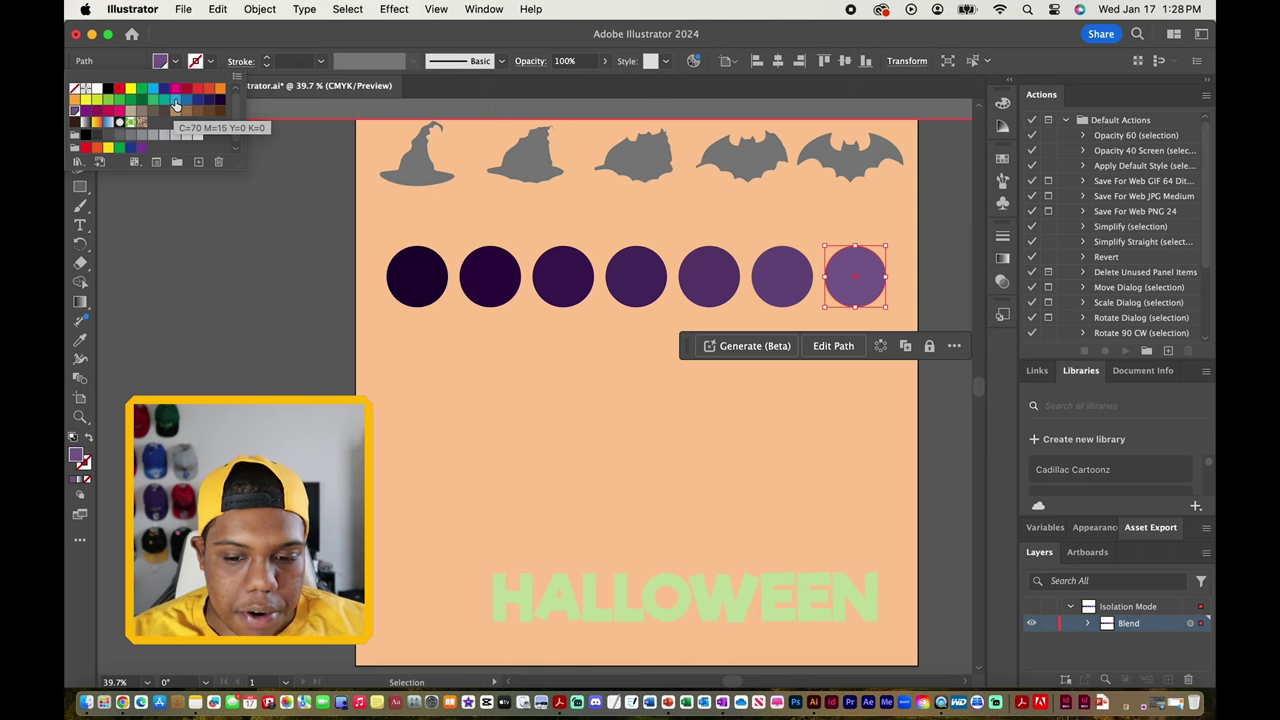
click(175, 103)
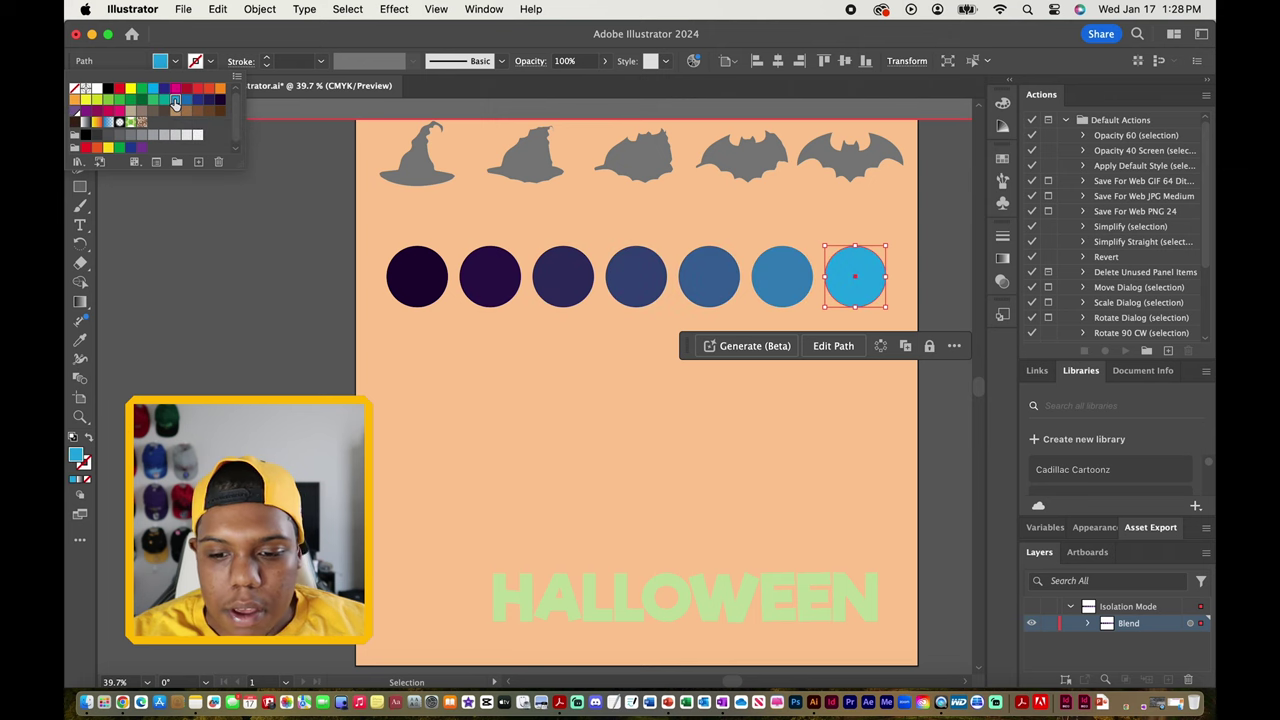
click(503, 380)
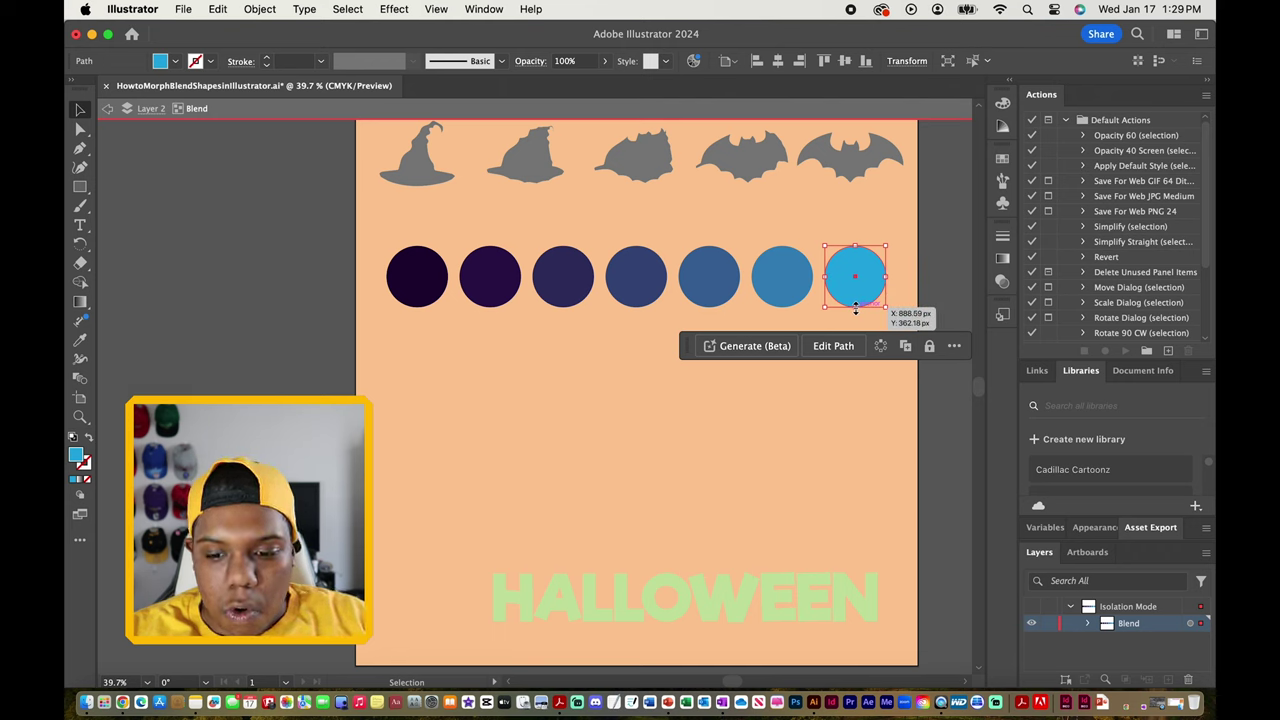
- Try stretching the blue end circle downward into a tall ellipse, and undo the stretch
drag(855, 308, 851, 523)
click(912, 410)
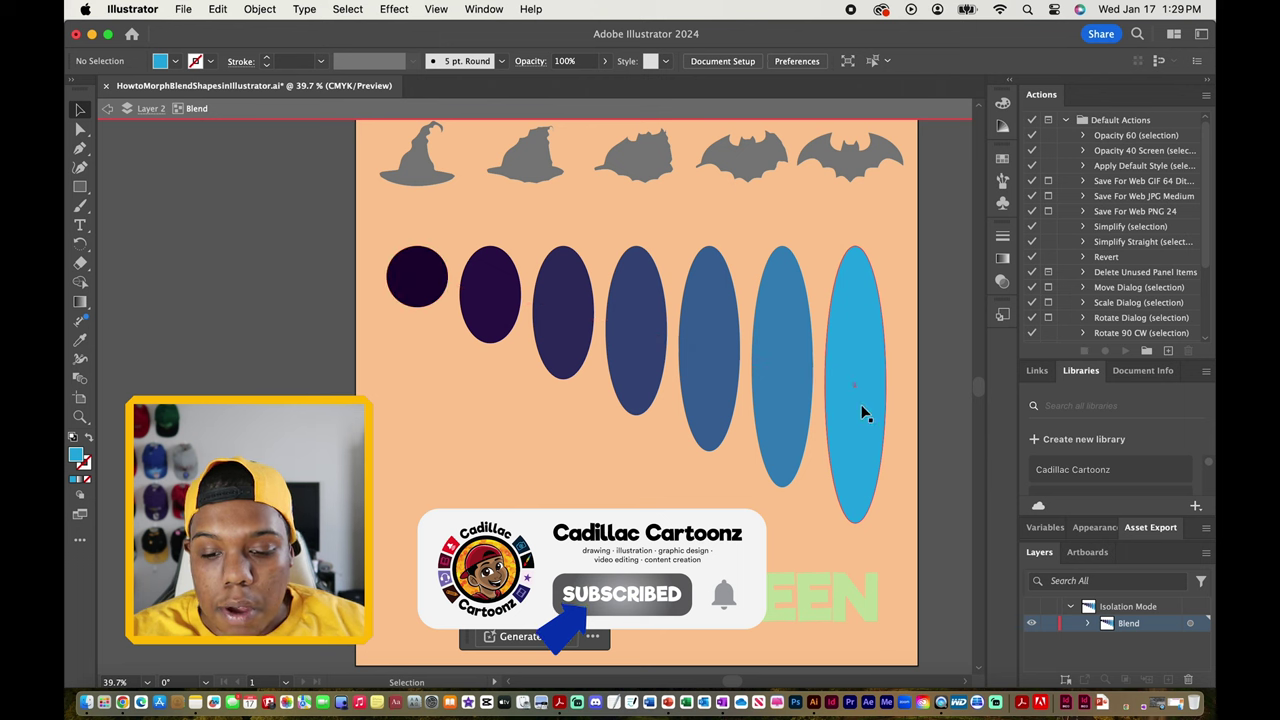
click(848, 505)
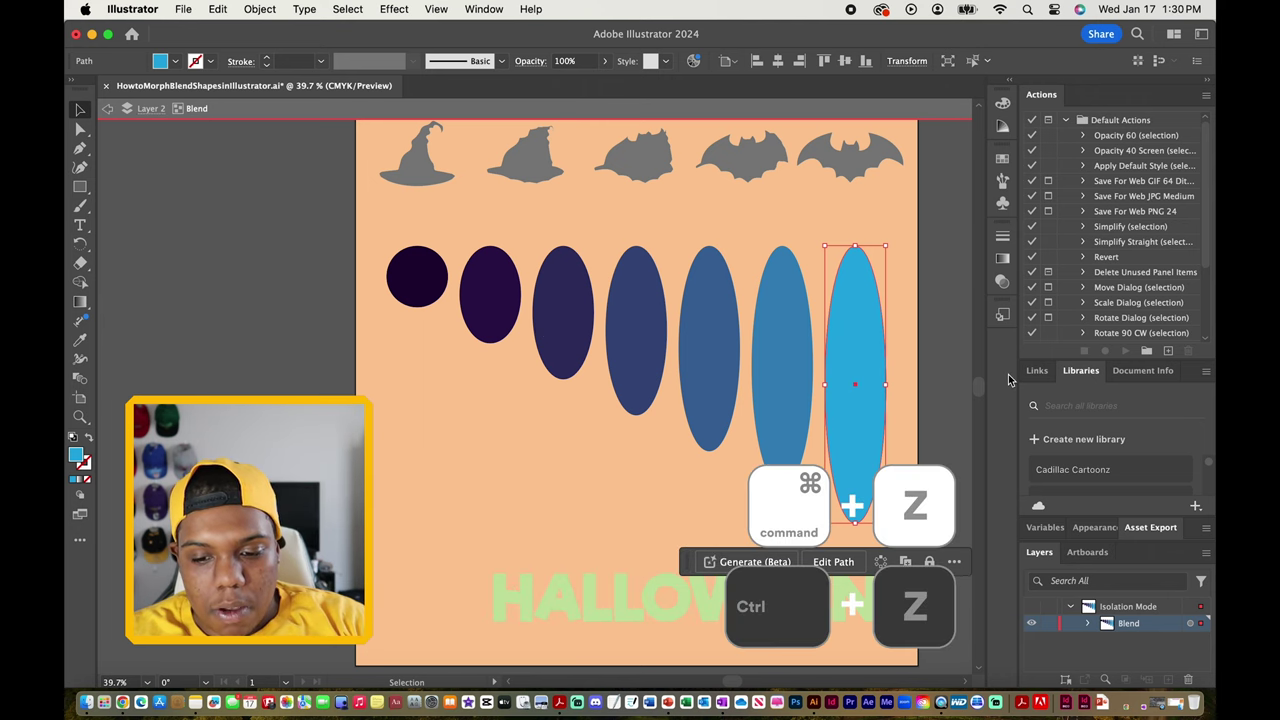
key(super+z)
- Exit isolation and move the HALLOWEEN text up beneath the row of circles
double_click(811, 393)
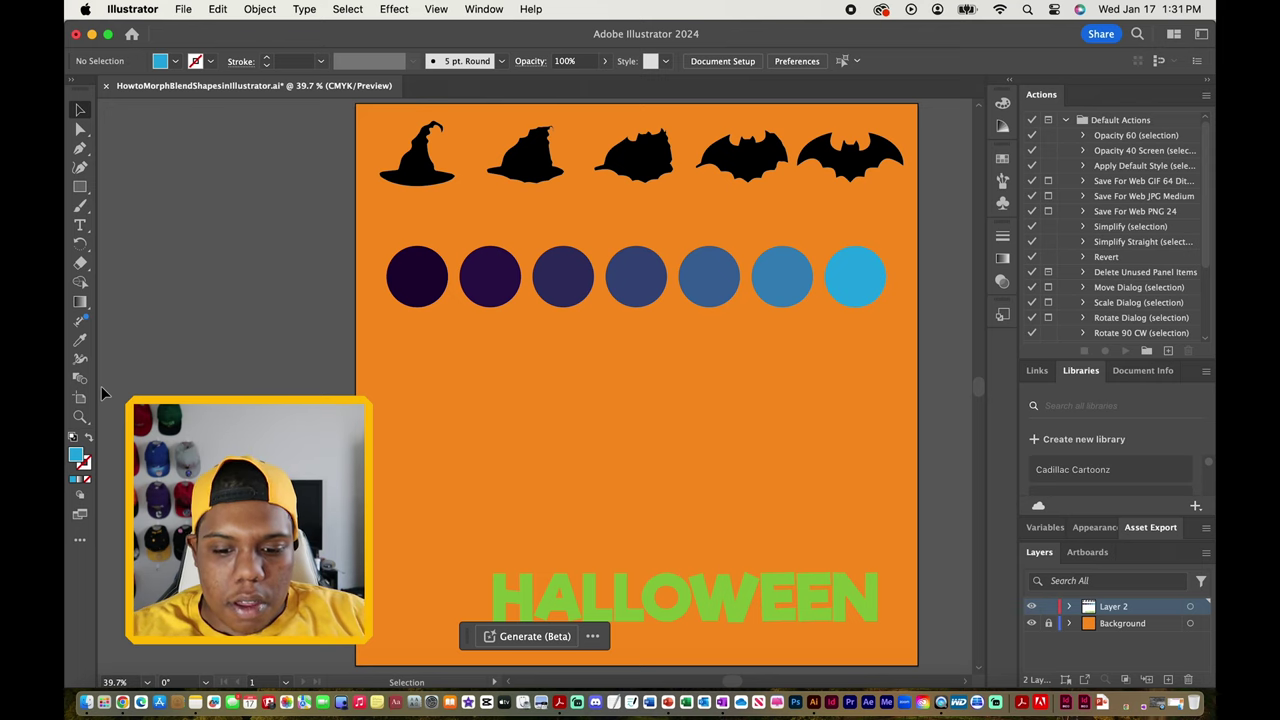
click(604, 596)
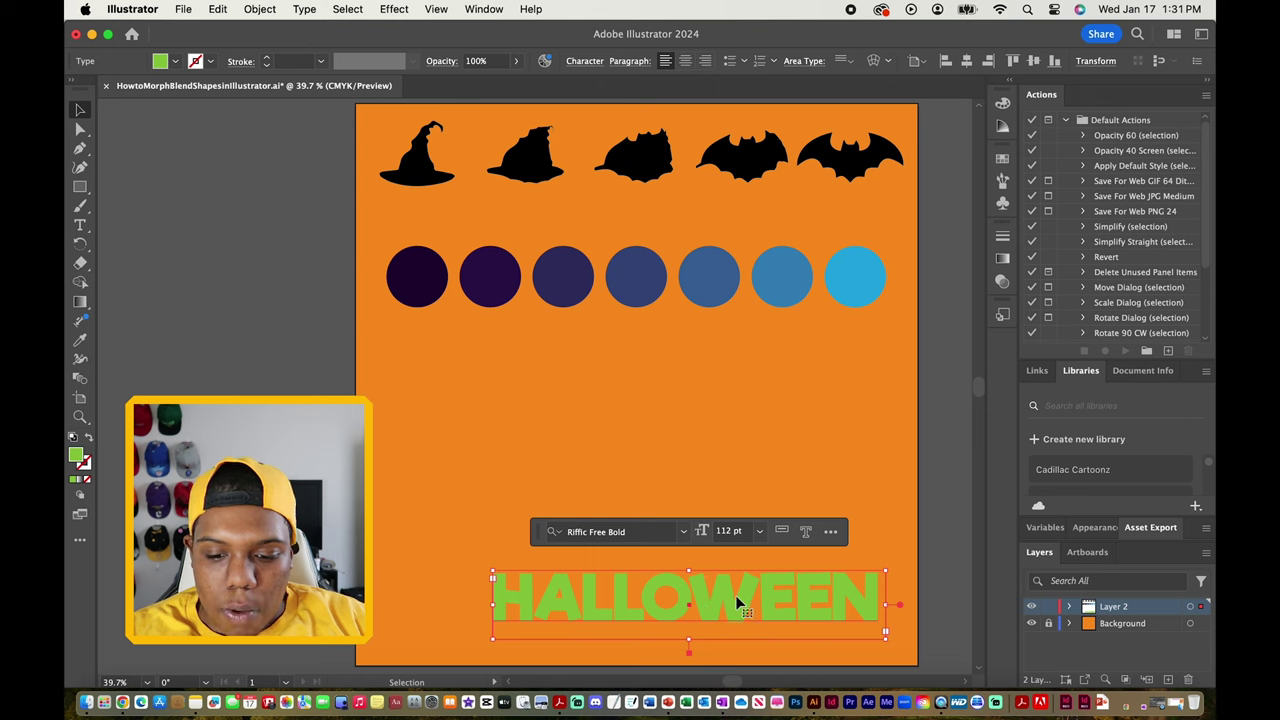
drag(775, 596, 730, 432)
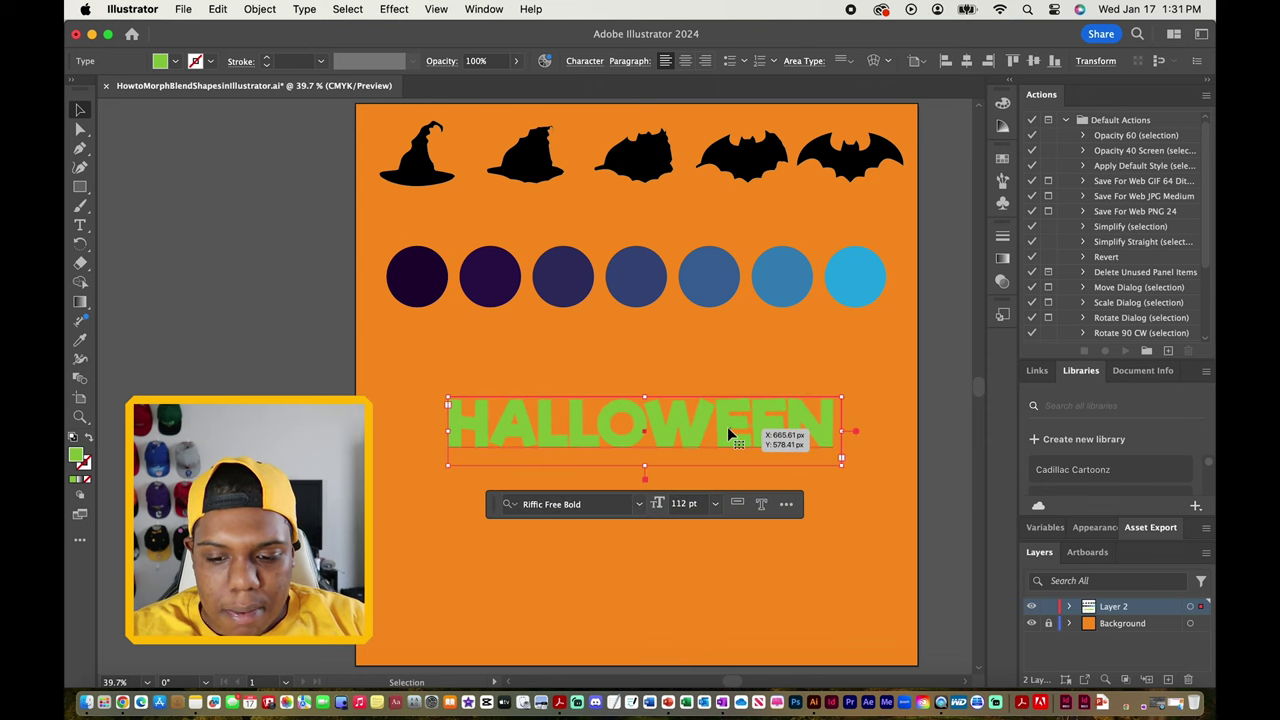
- Recolour all the letters of the HALLOWEEN text with a darker green swatch and finish text editing
double_click(730, 435)
key(super+a)
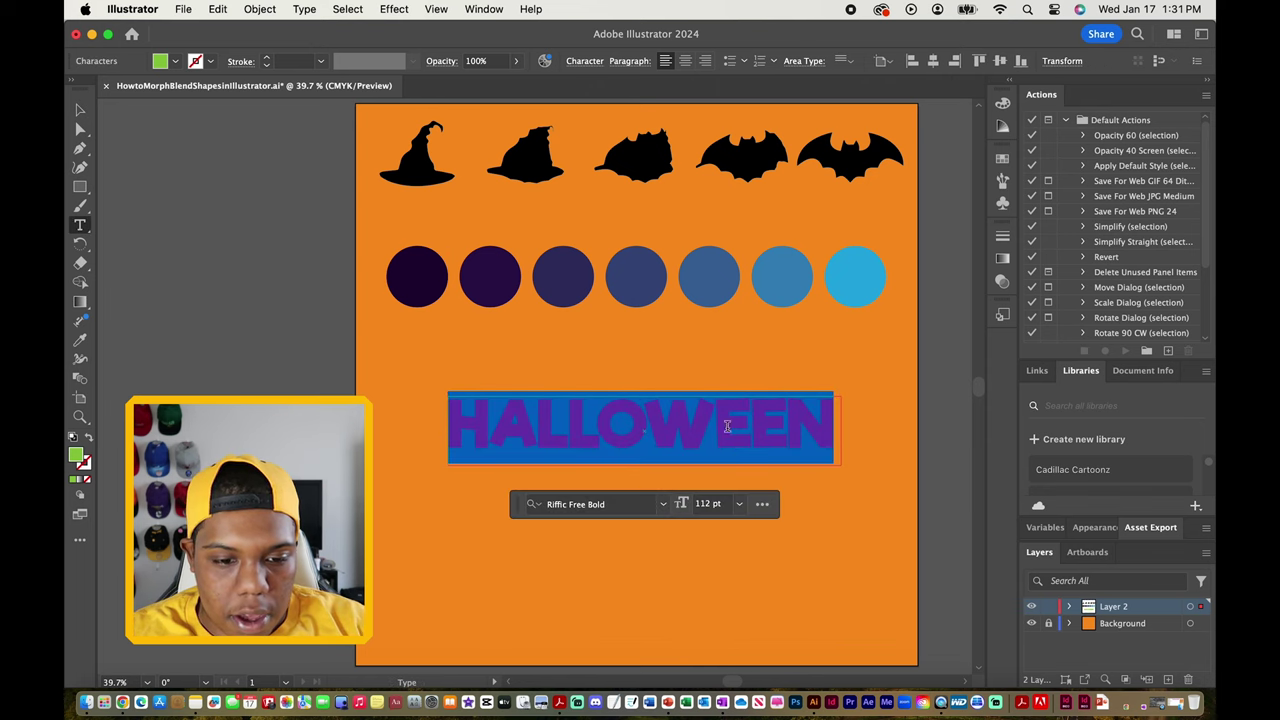
click(175, 61)
click(132, 104)
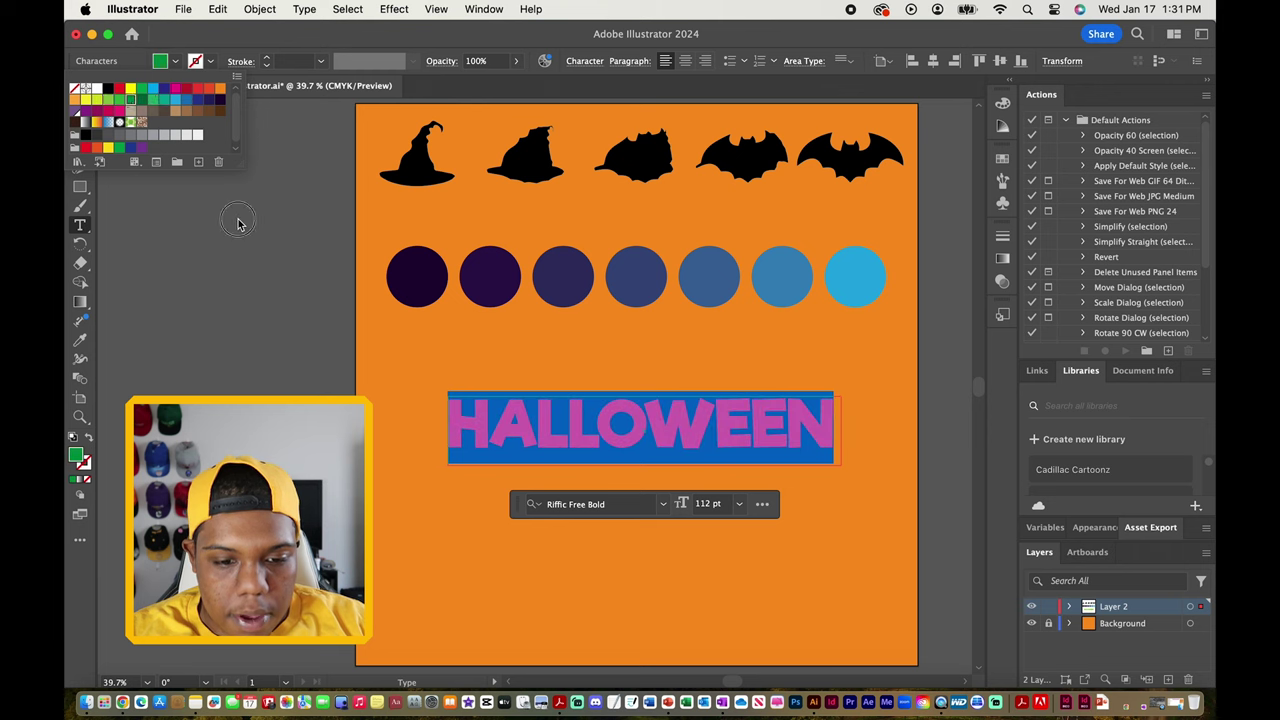
key(Escape)
key(Escape)
click(197, 193)
- Expand the HALLOWEEN text into shapes with Object and Fill enabled, and deselect it
click(594, 450)
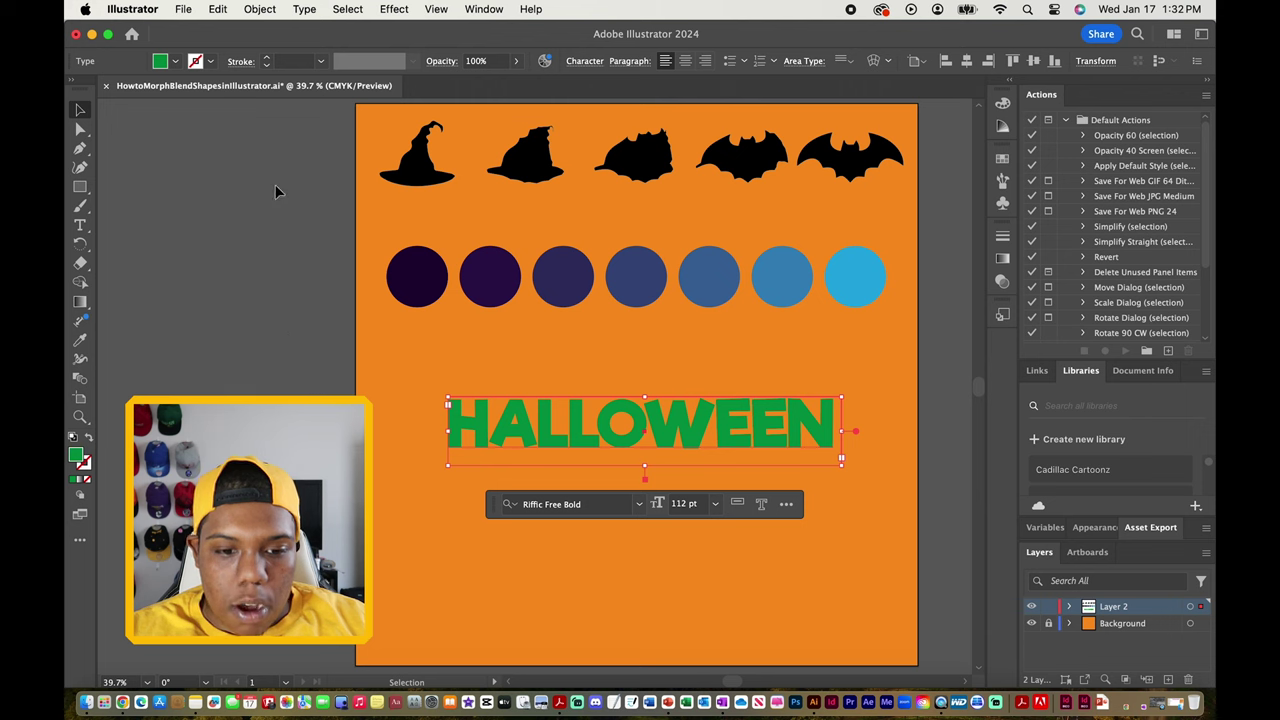
click(261, 9)
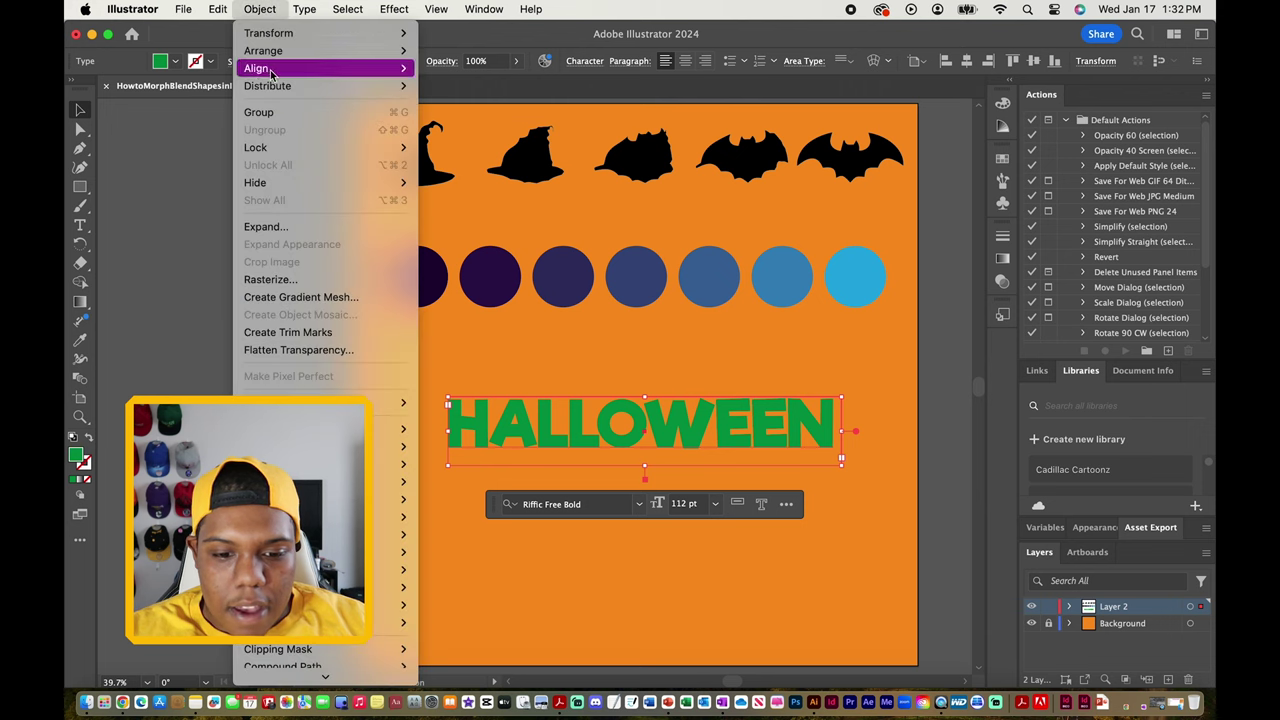
click(298, 228)
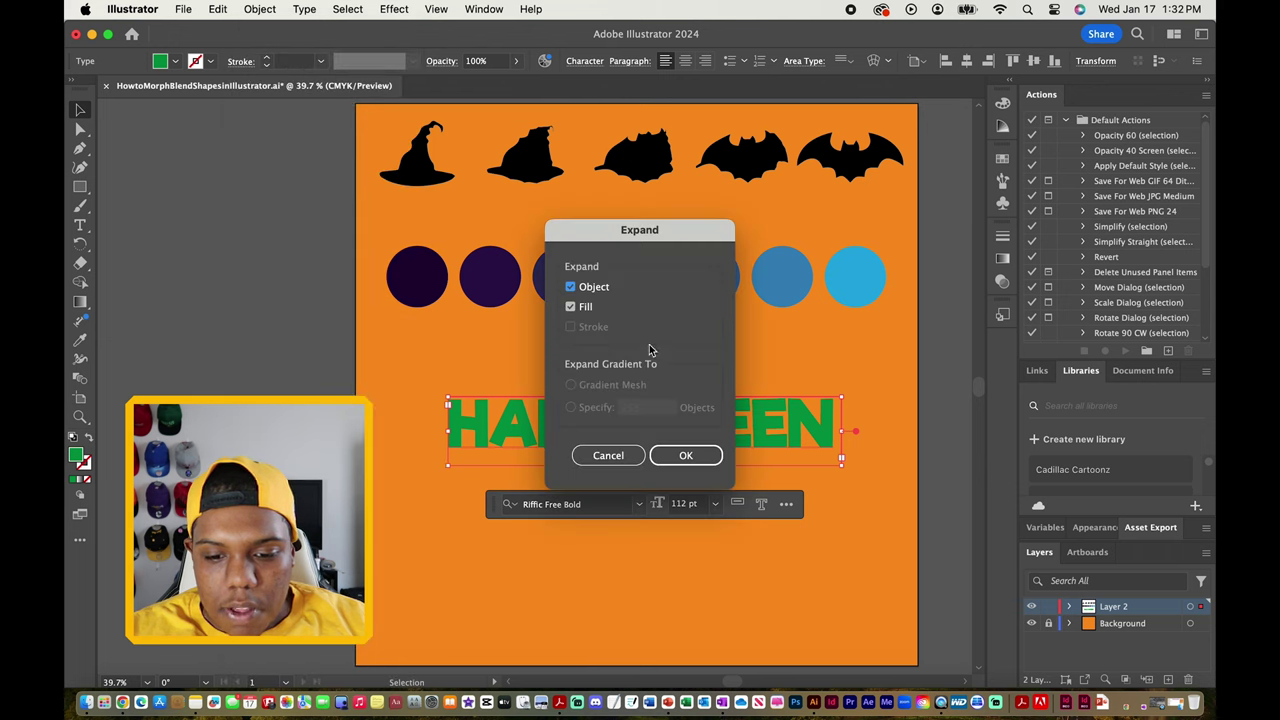
click(690, 455)
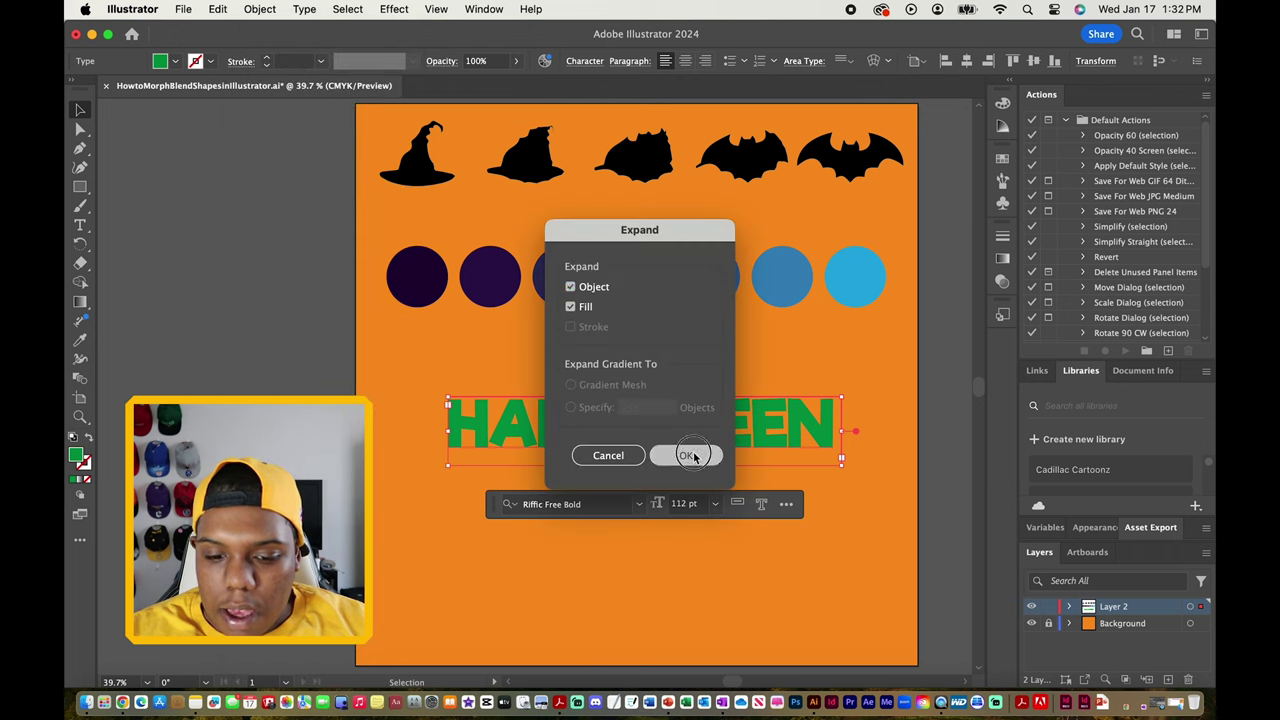
click(397, 439)
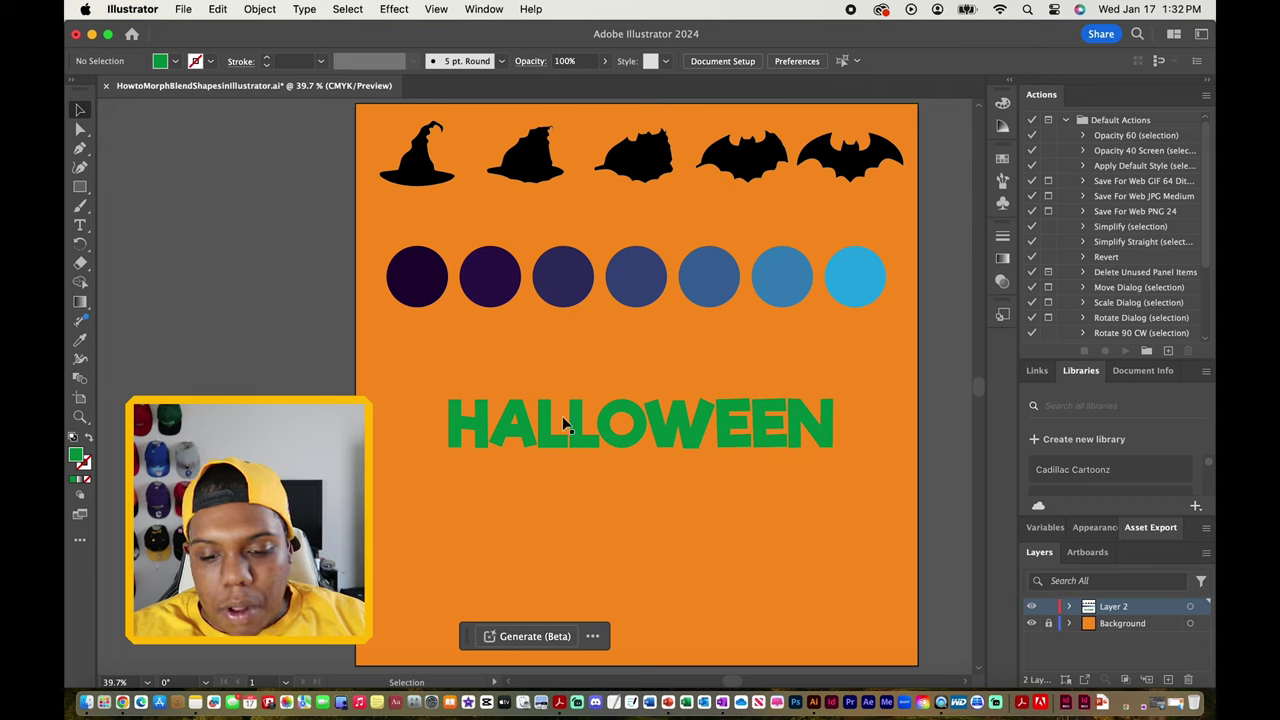
- Enlarge the expanded HALLOWEEN lettering proportionally and centre it below the row of circles
click(827, 443)
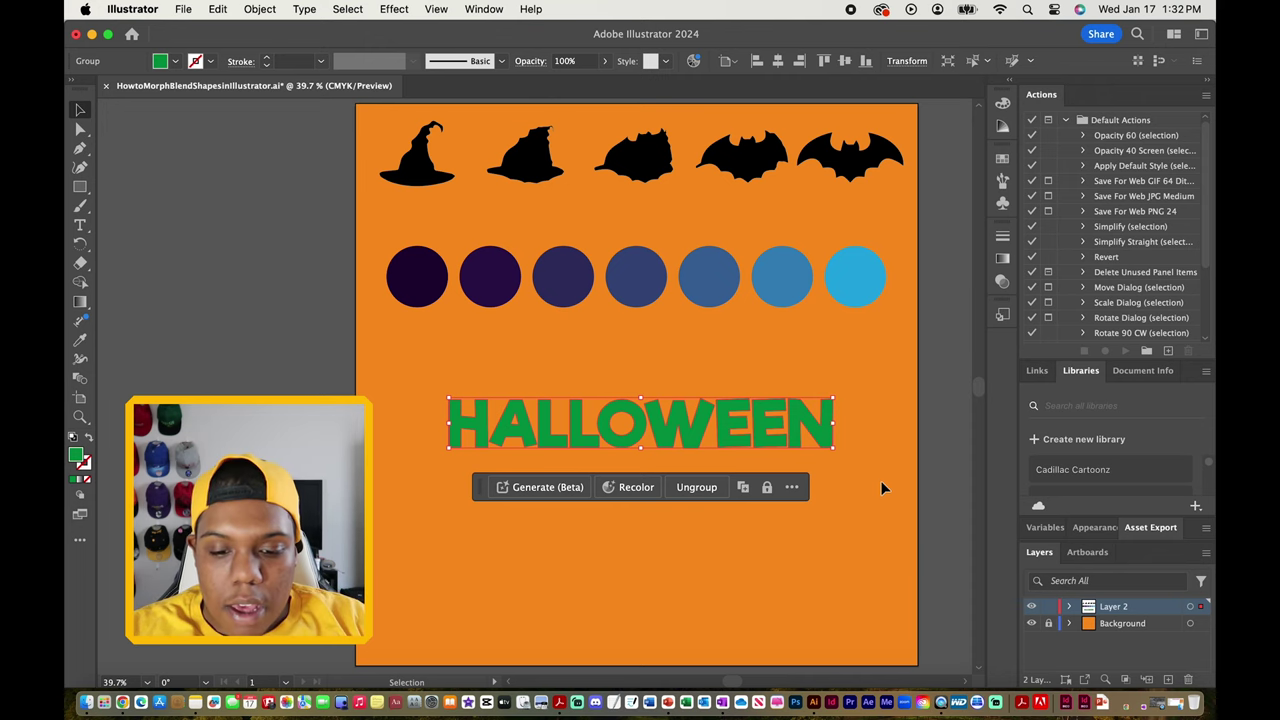
drag(450, 398, 386, 390)
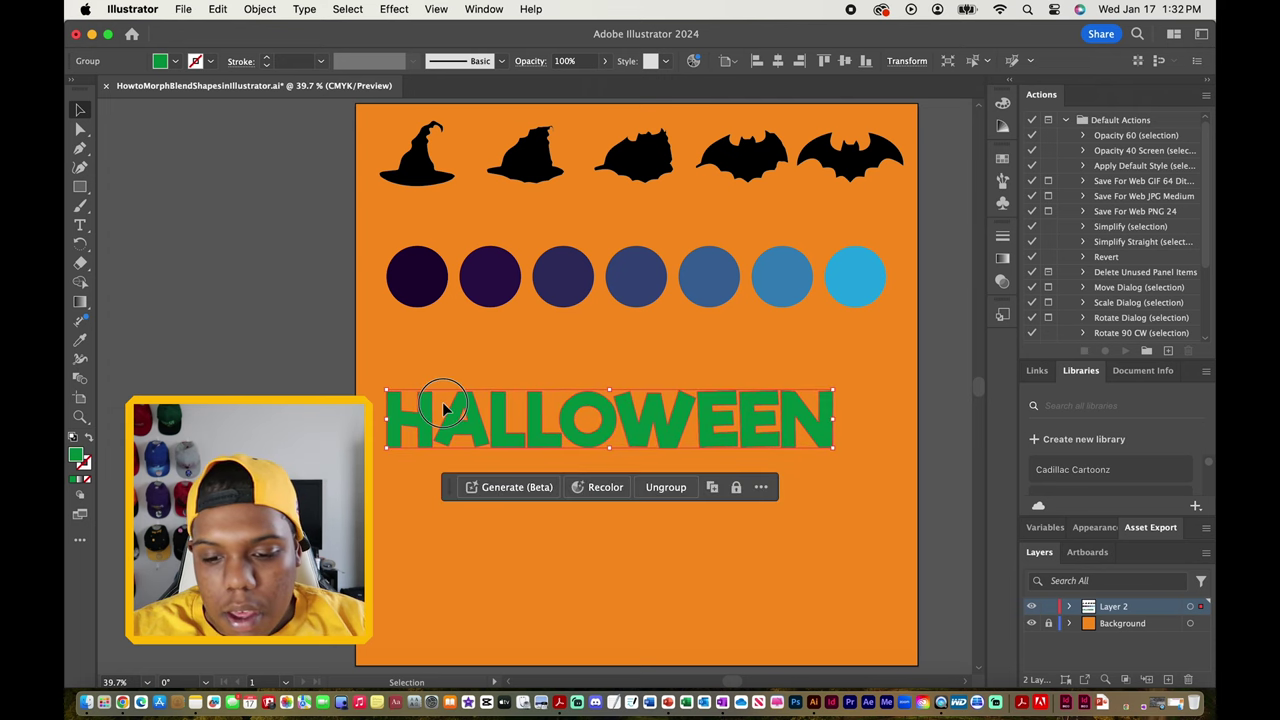
key(super+z)
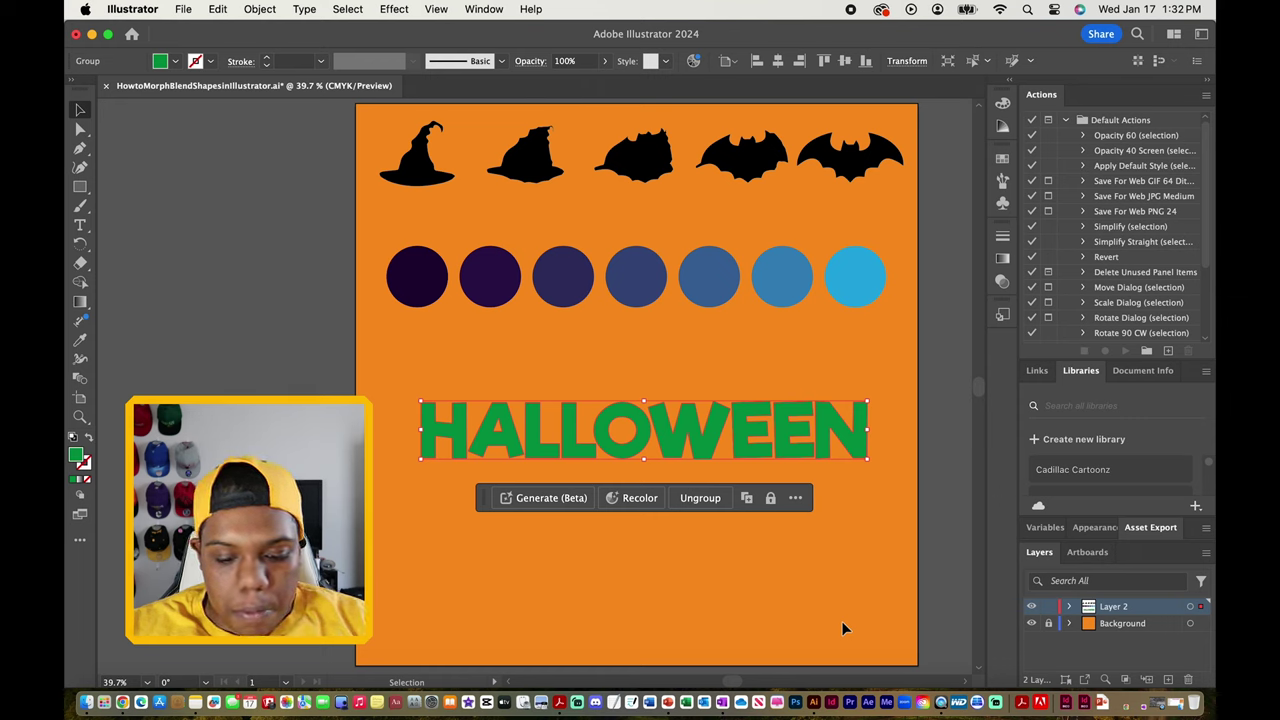
- Place a dark green copy of the HALLOWEEN lettering directly below the original and select both
key(alt)
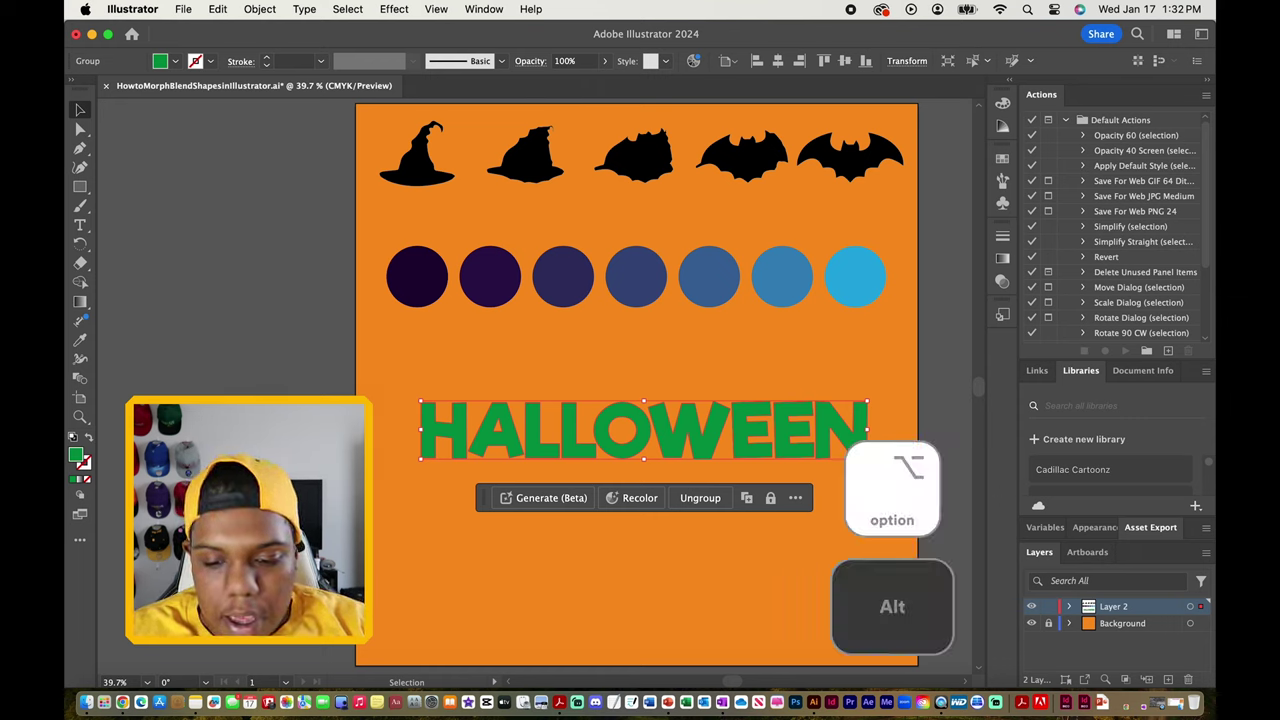
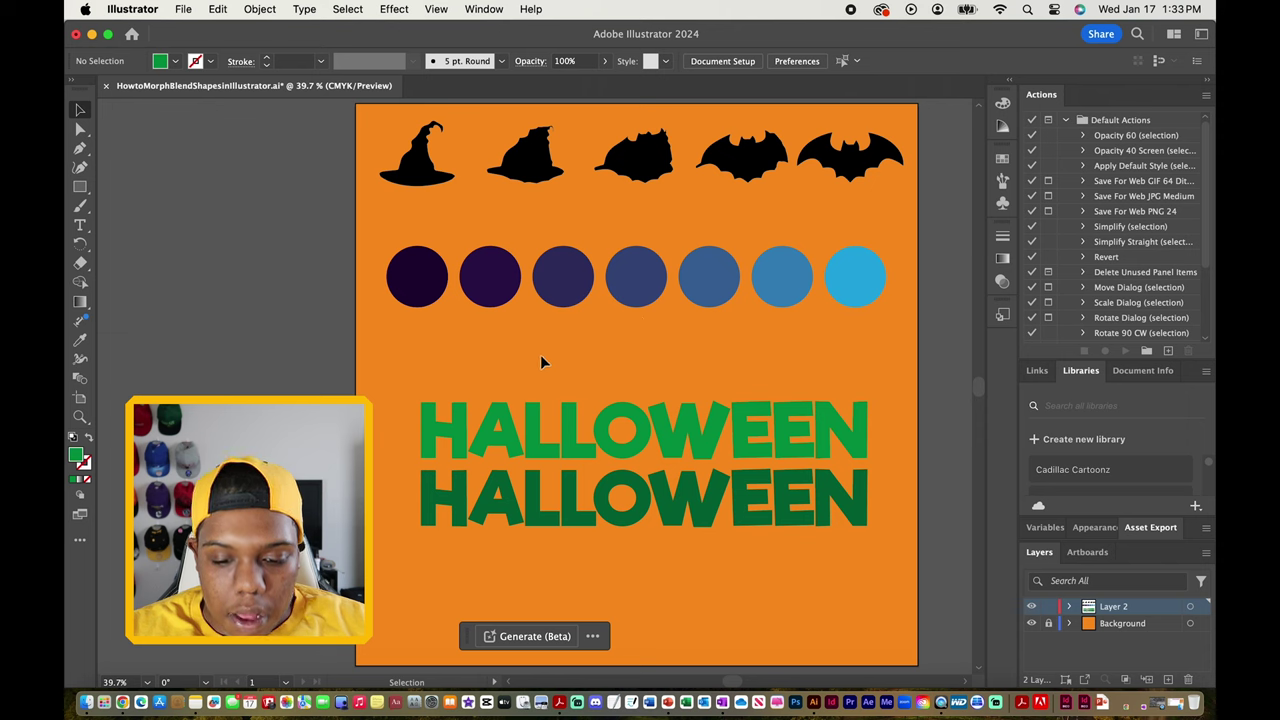
drag(541, 362, 690, 556)
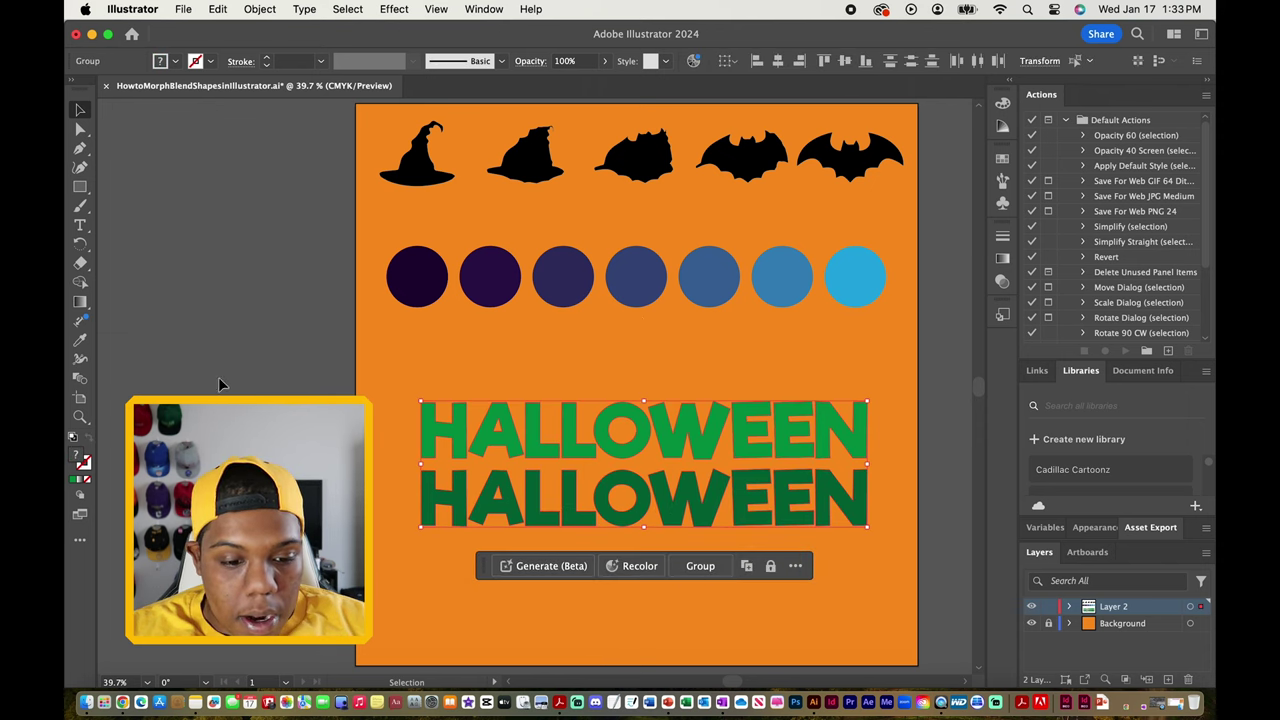
- Blend the light green HALLOWEEN lettering with its dark green copy using the Blend tool, and deselect the result
click(81, 379)
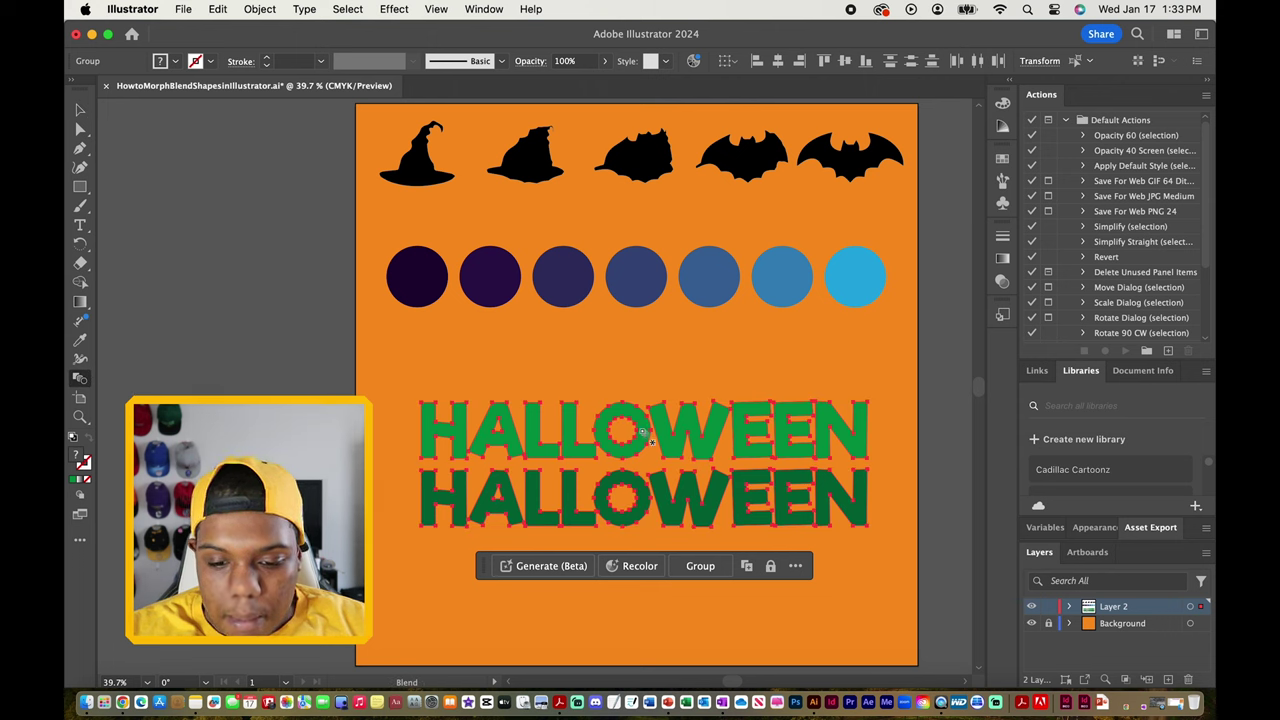
click(667, 490)
key(v)
key(super+shift+a)
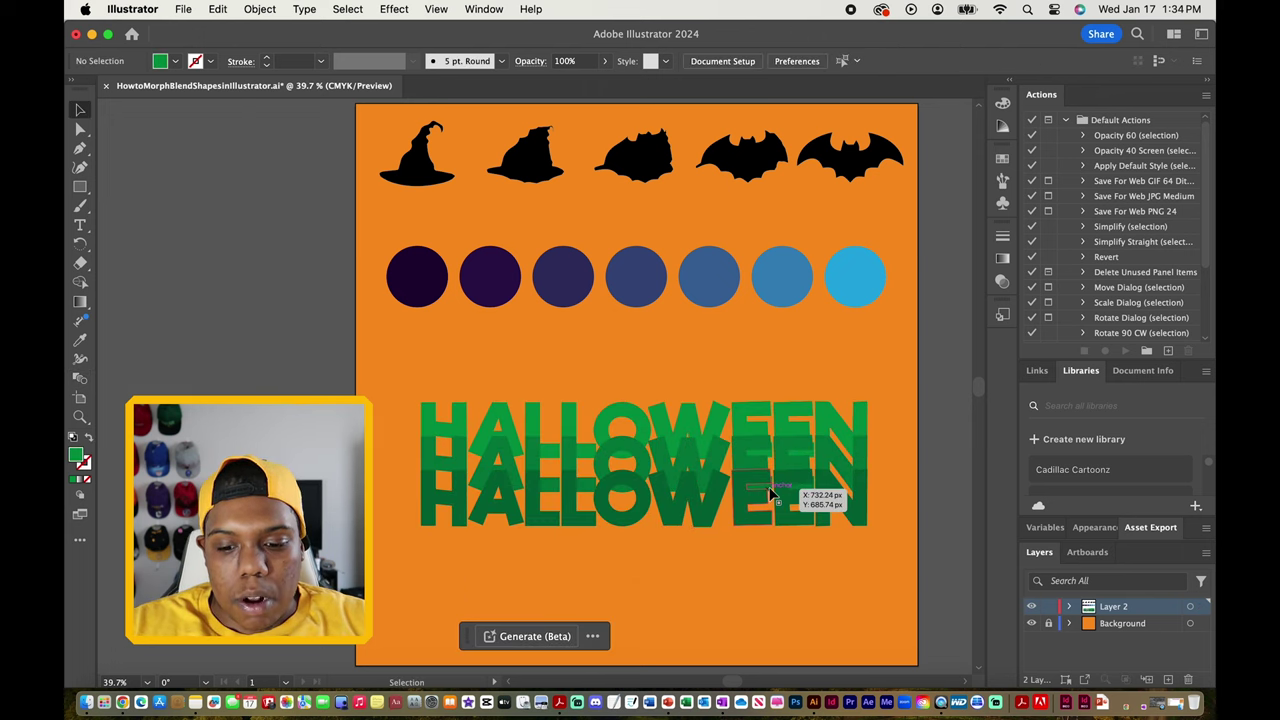
- Isolate the HALLOWEEN blend and spread its ends apart, moving the dark green copy lower and the light green lettering higher
click(715, 507)
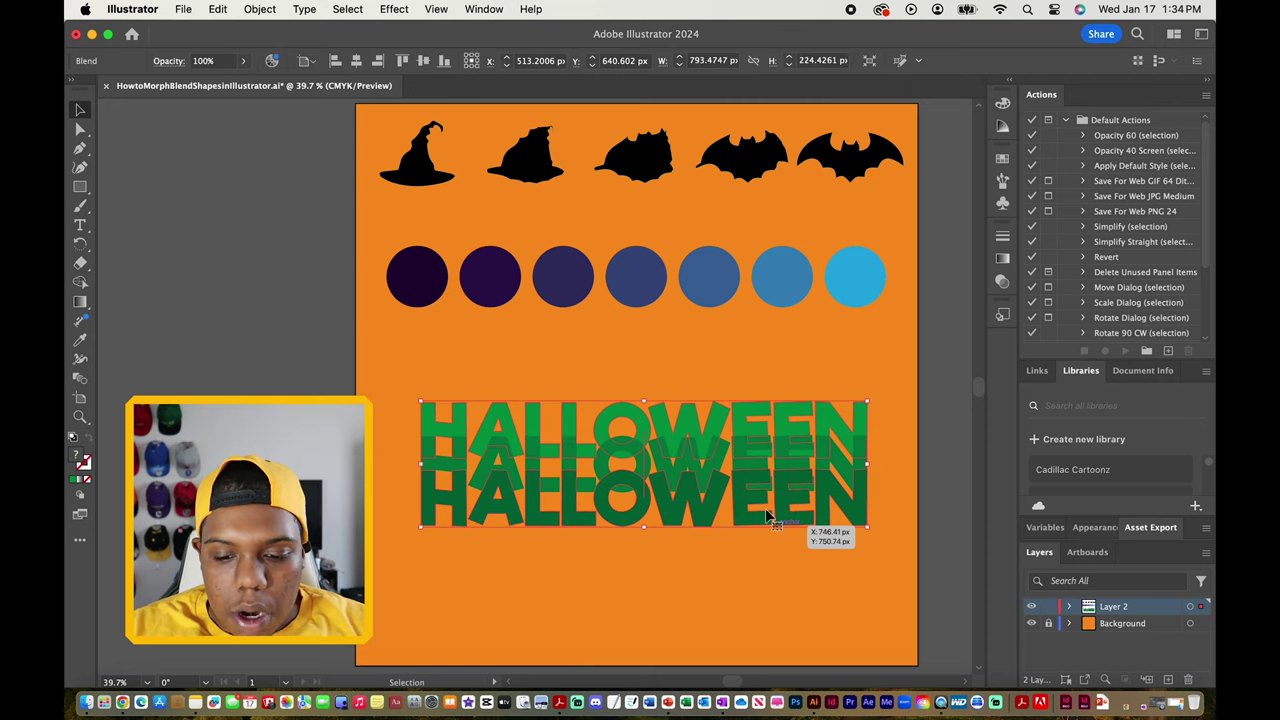
double_click(715, 467)
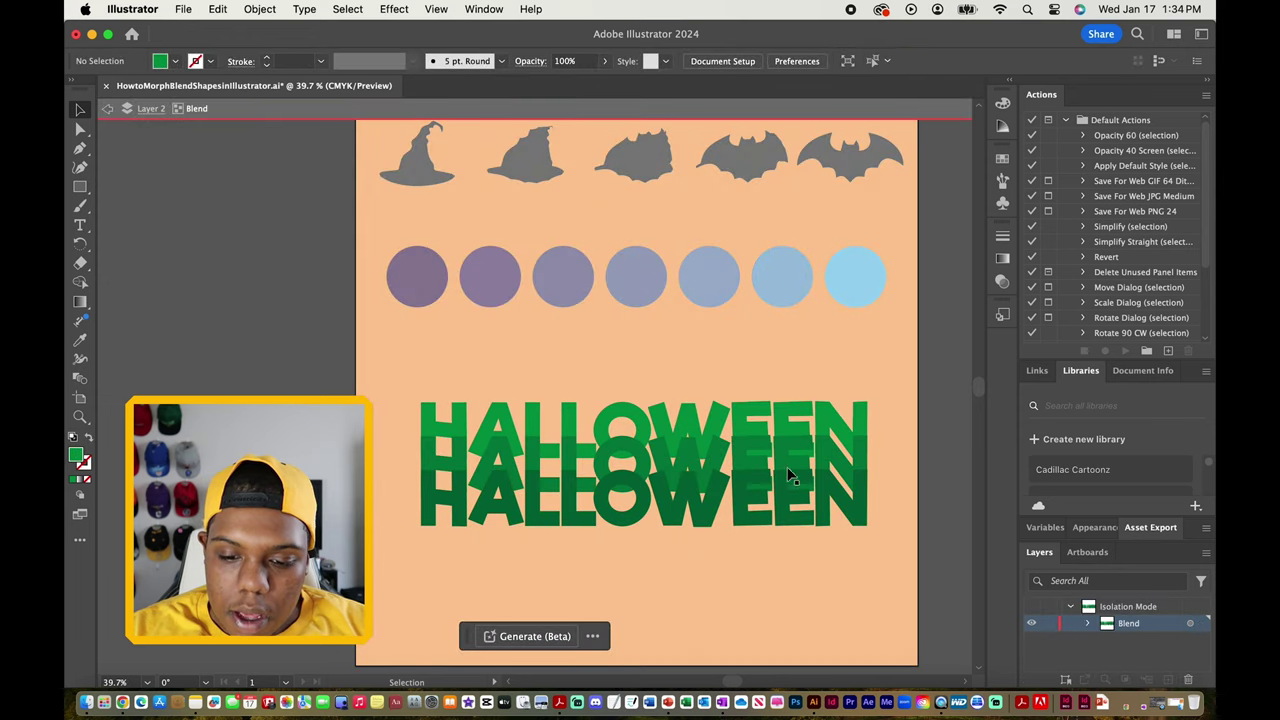
click(763, 425)
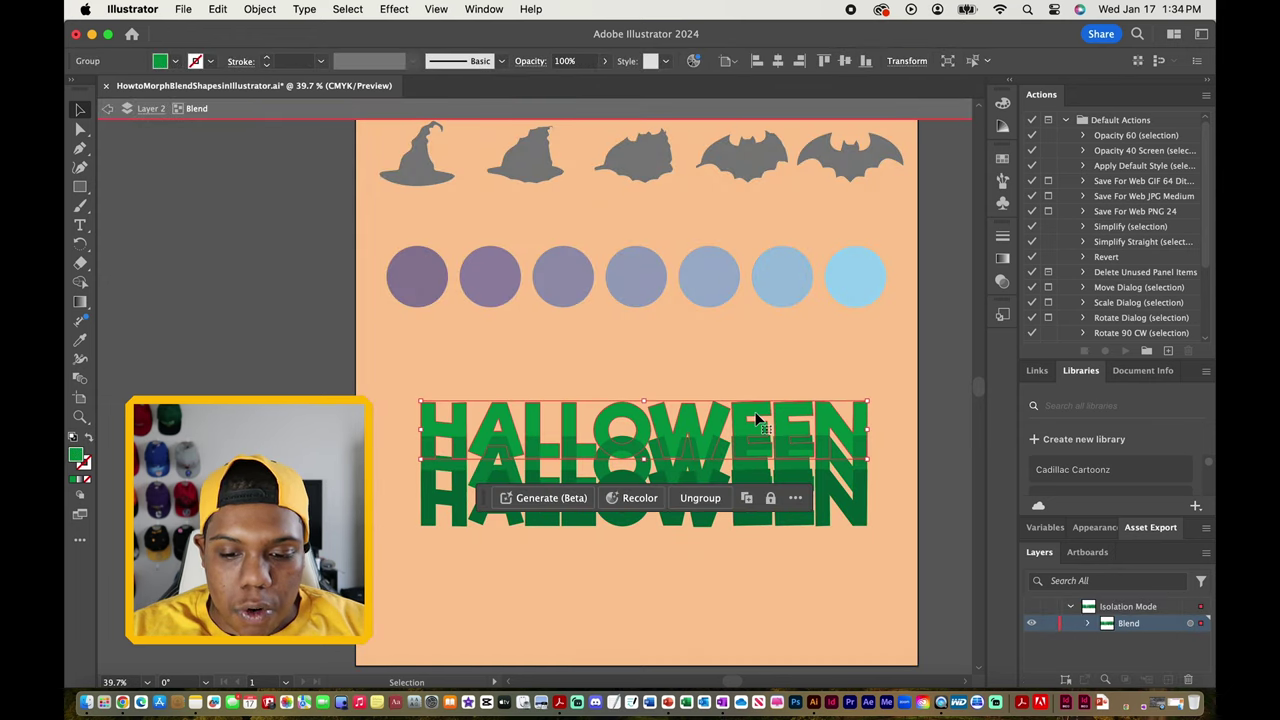
click(866, 505)
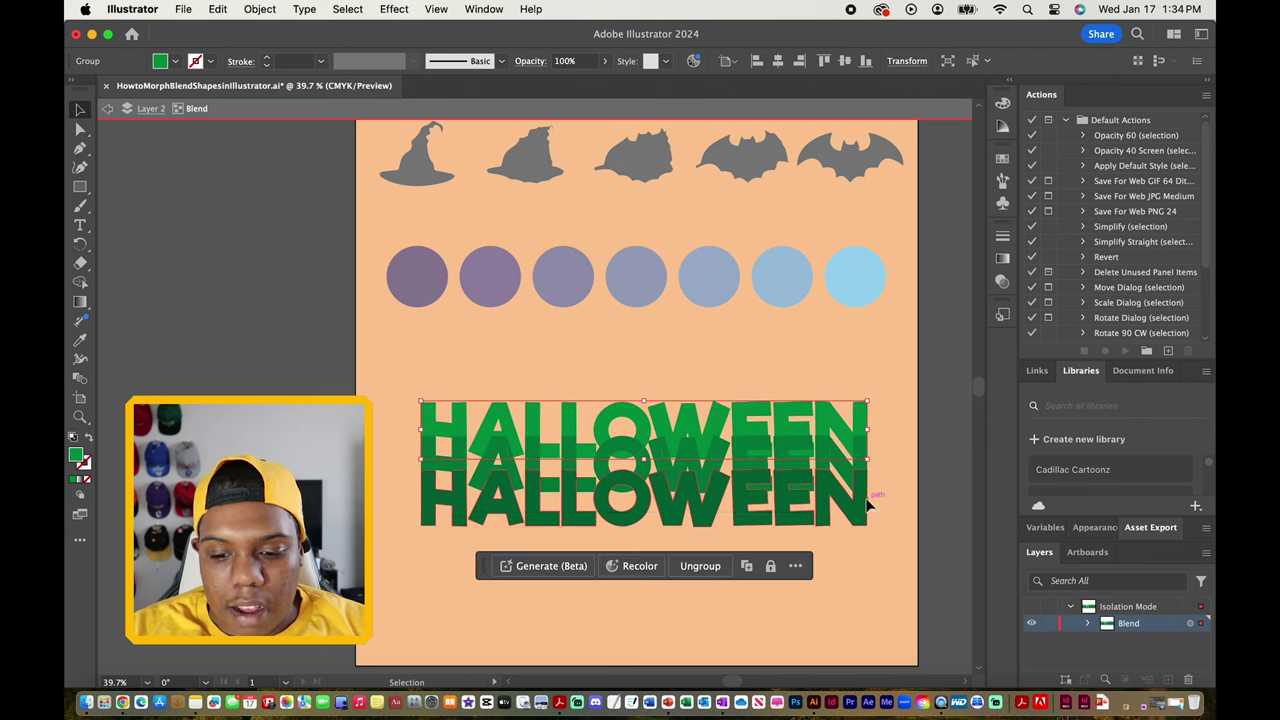
drag(864, 508, 855, 612)
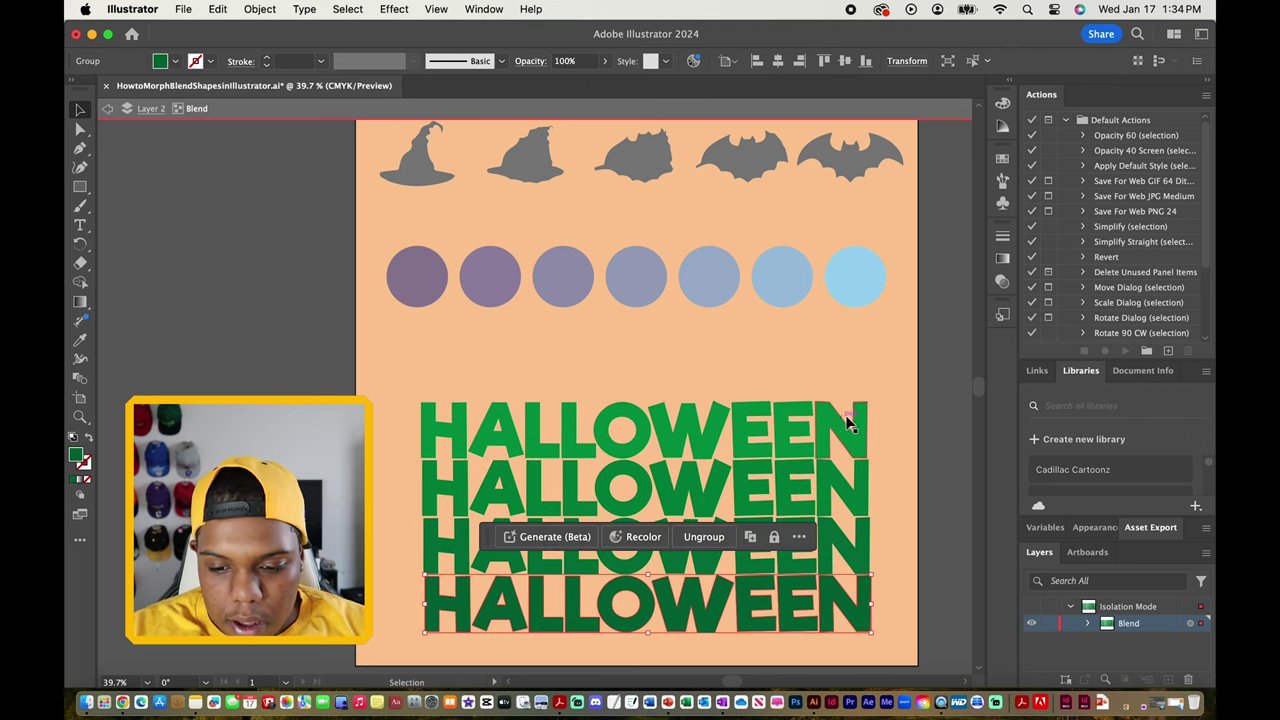
drag(855, 402, 862, 354)
click(897, 405)
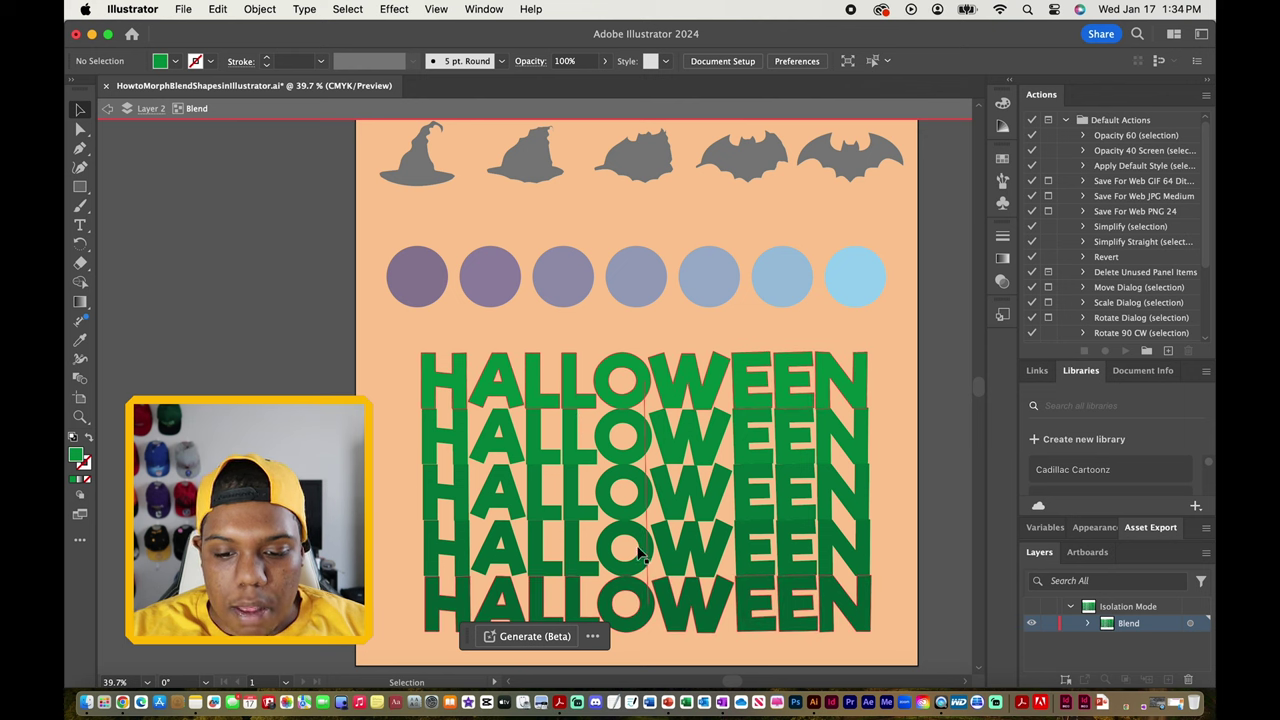
- Shift the light green HALLOWEEN lettering slightly sideways so it lines up vertically with the dark green copy
click(614, 392)
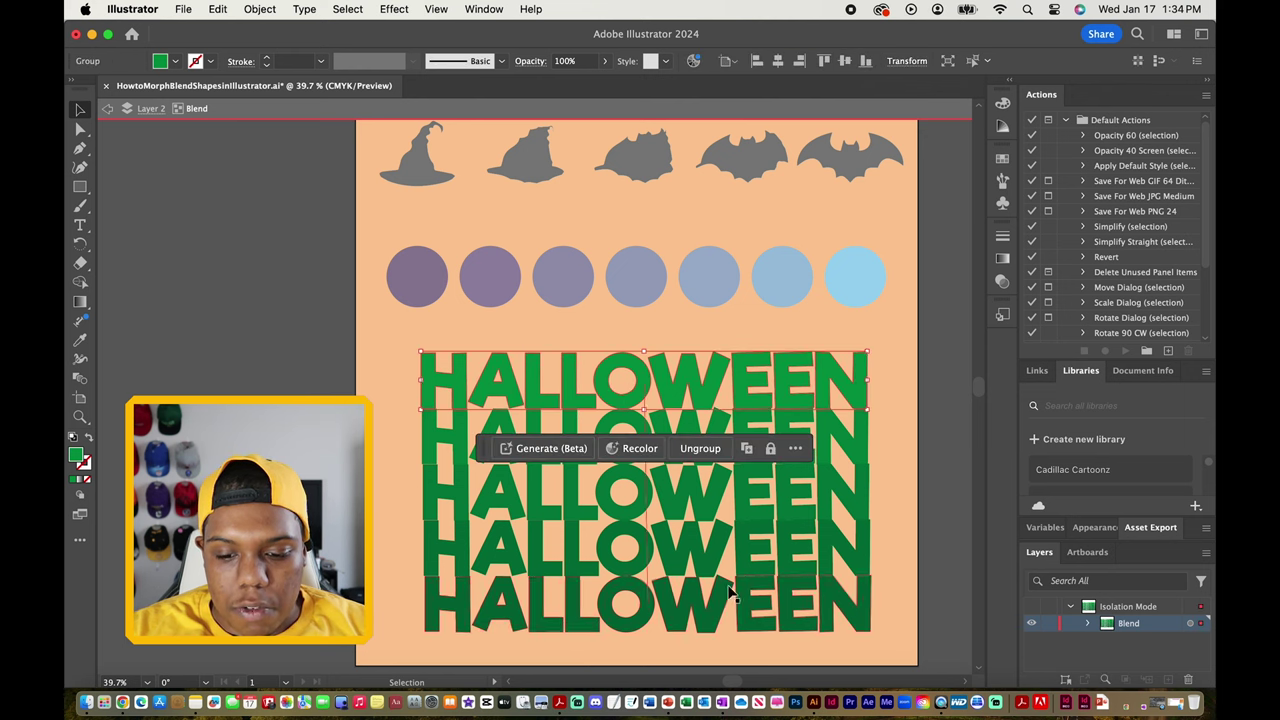
click(745, 603)
click(931, 417)
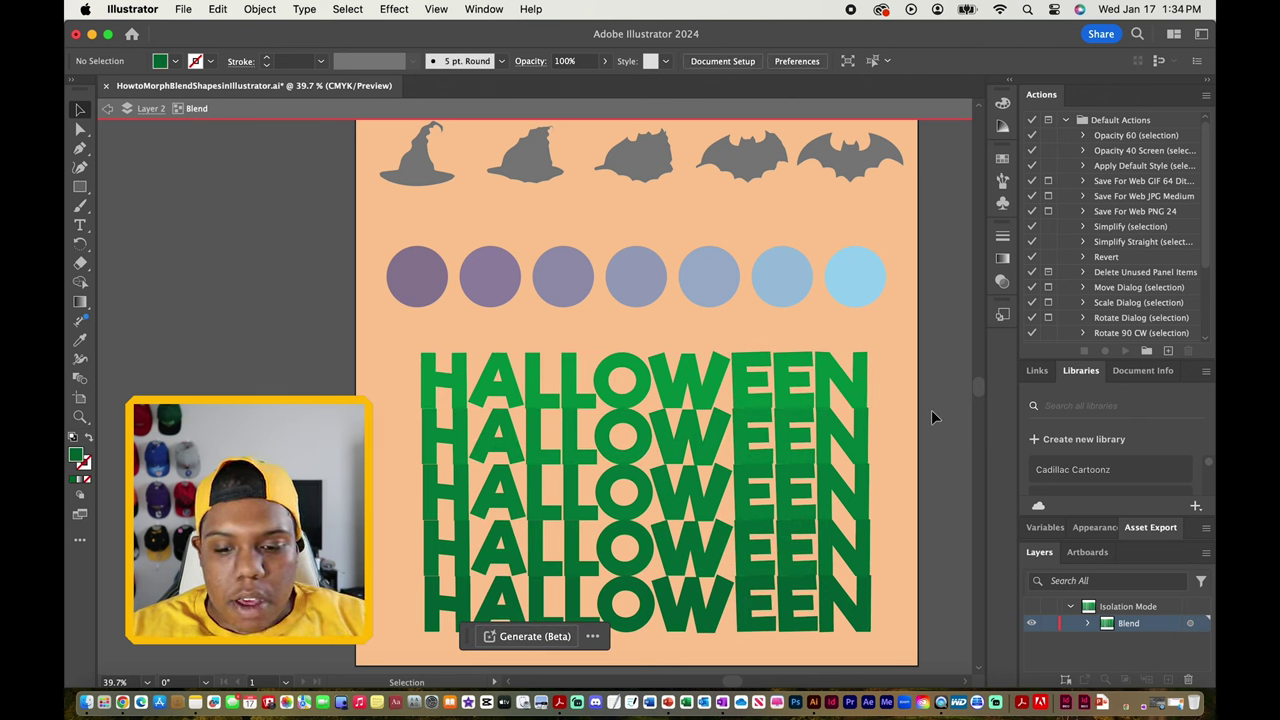
click(800, 386)
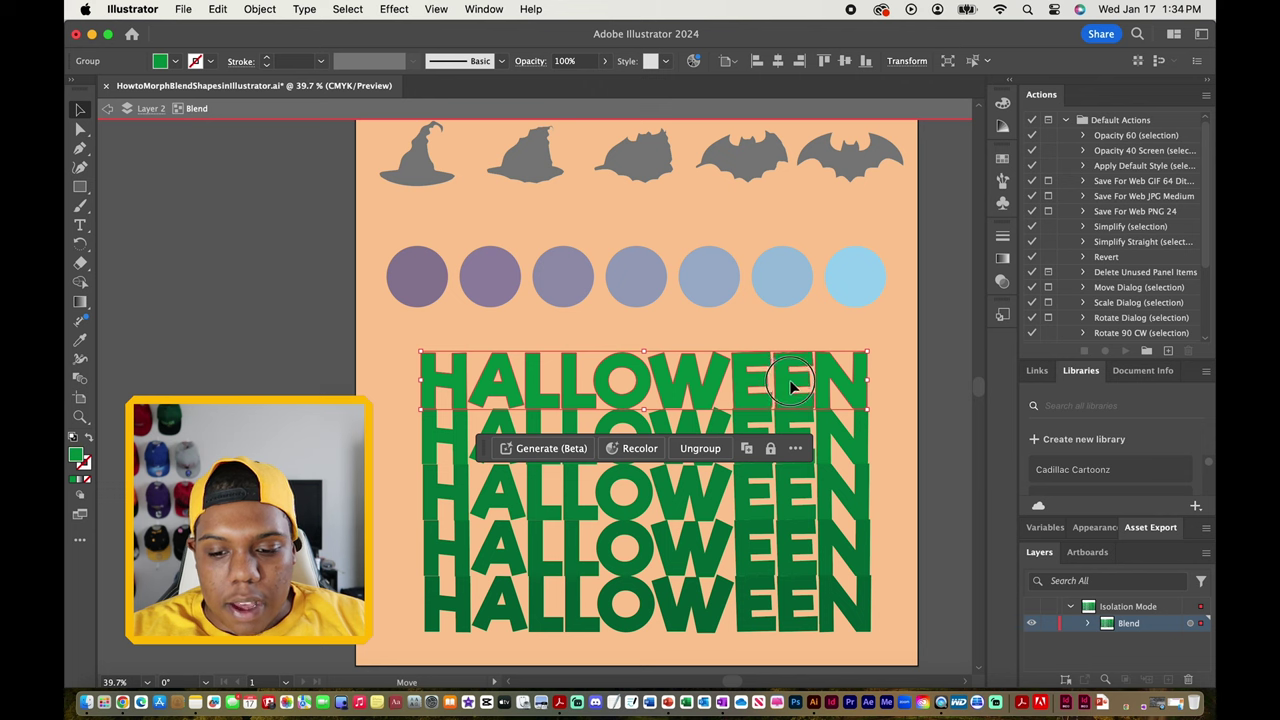
drag(790, 386, 787, 388)
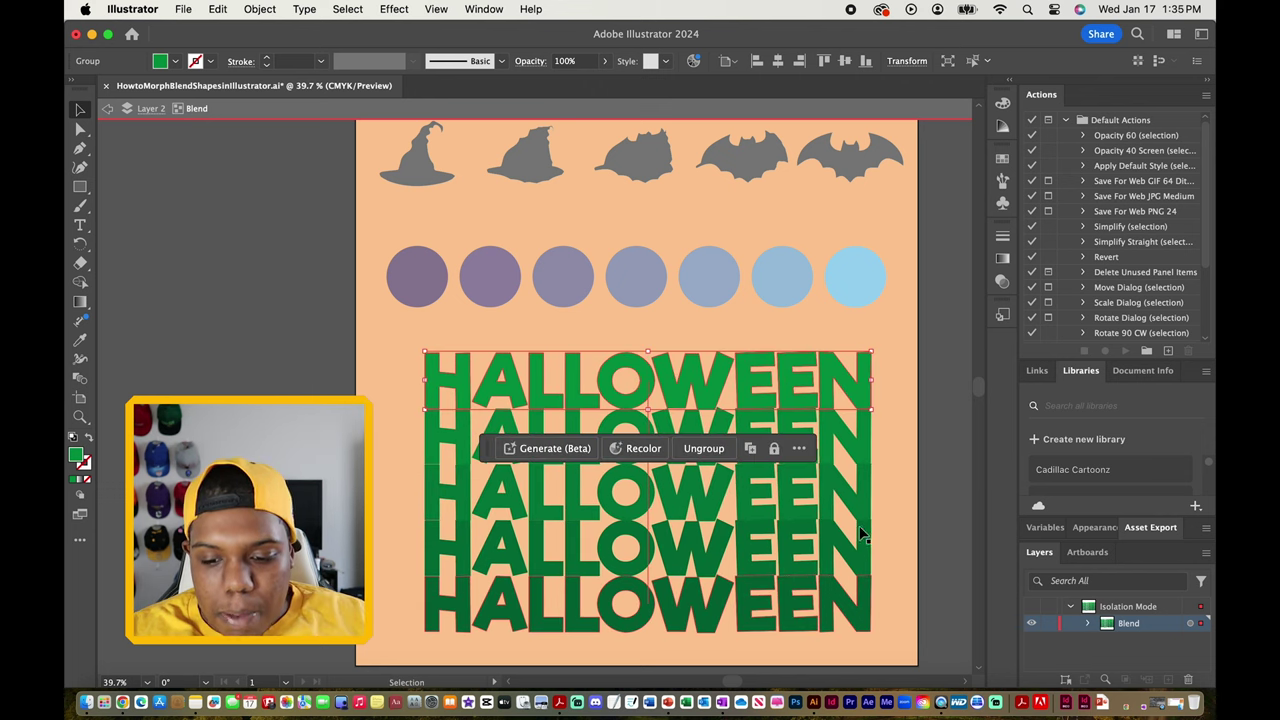
- Shrink the dark green HALLOWEEN copy proportionally to a small size and place it centrally below the large lettering
click(870, 617)
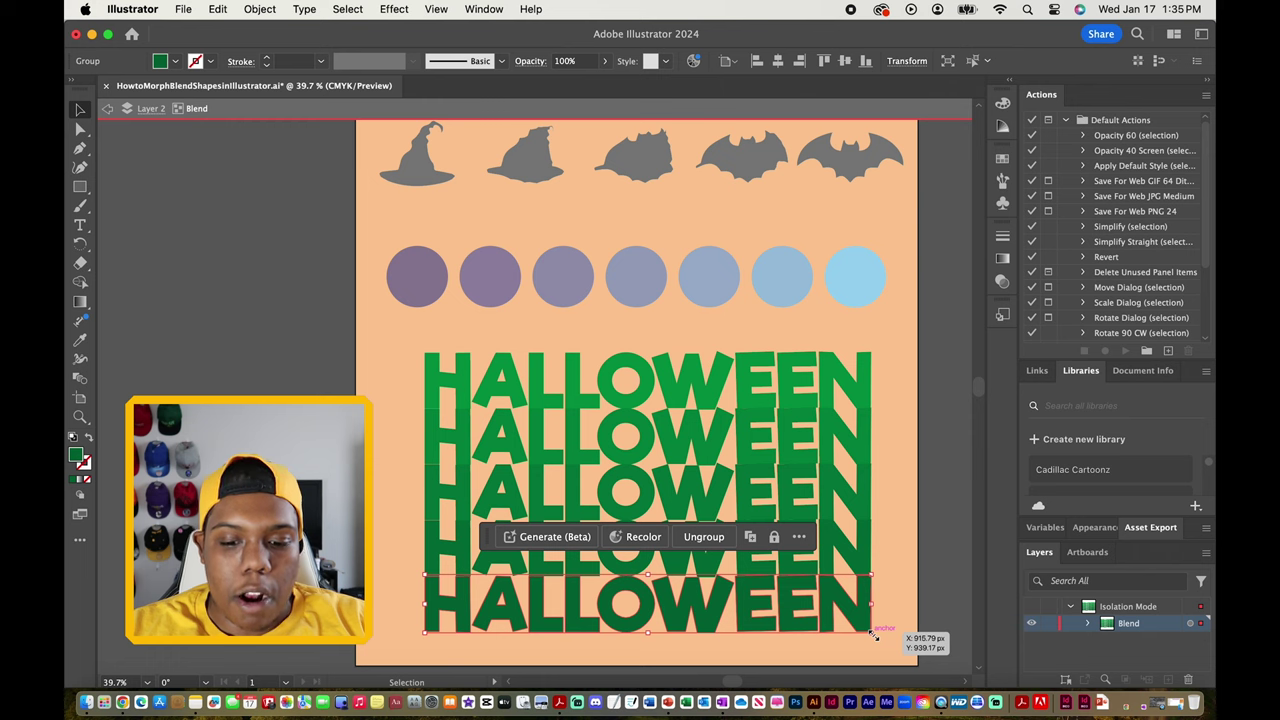
drag(873, 634, 662, 570)
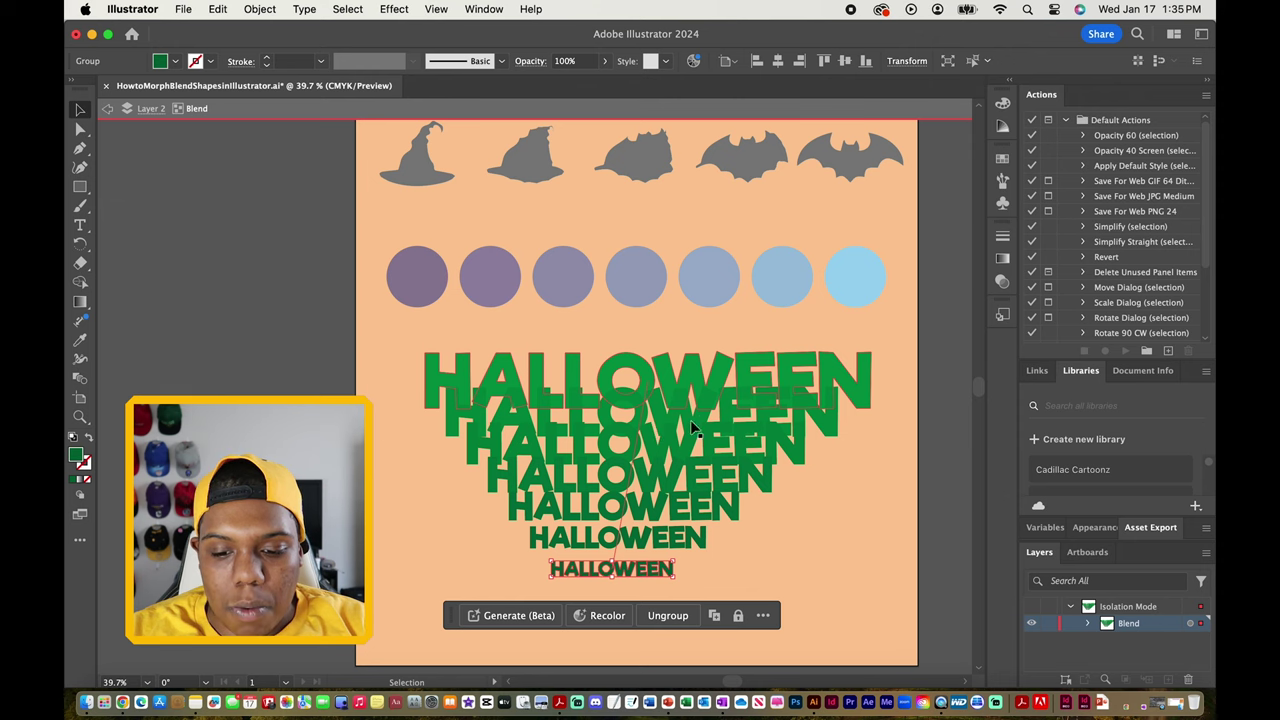
- Bring the large light green HALLOWEEN lettering to the front of the blend and deselect it
click(808, 388)
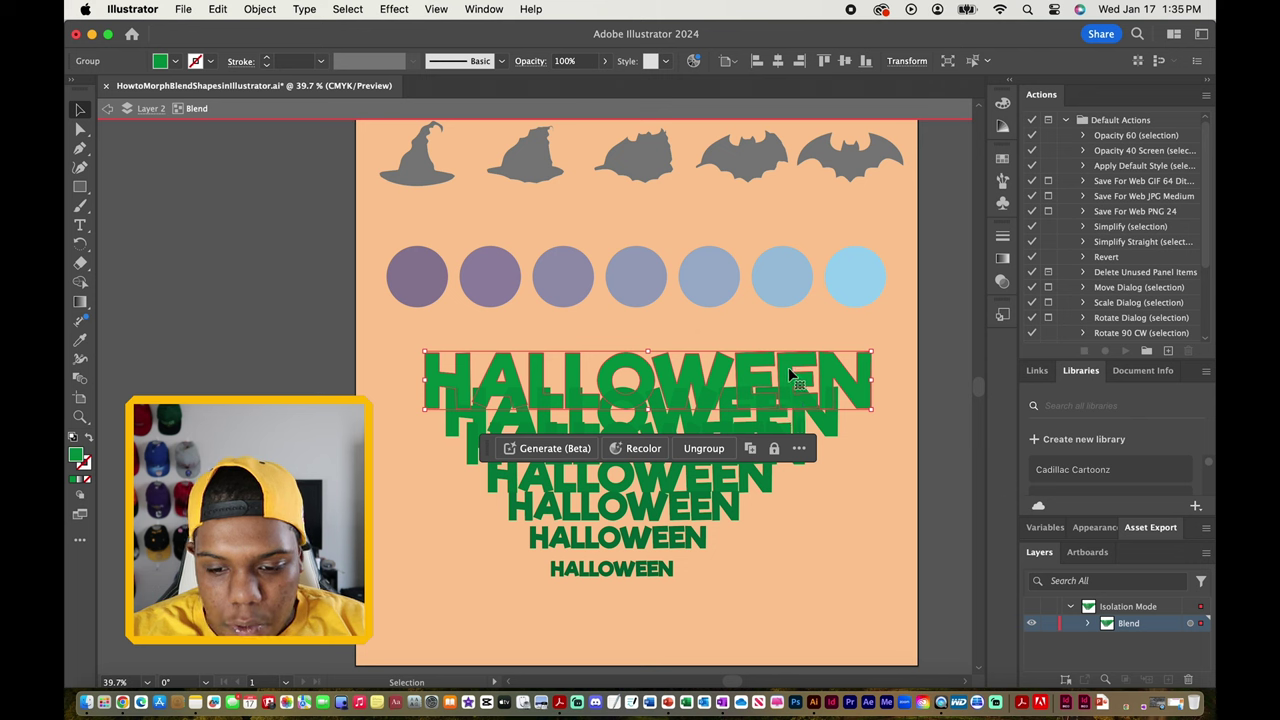
right_click(788, 371)
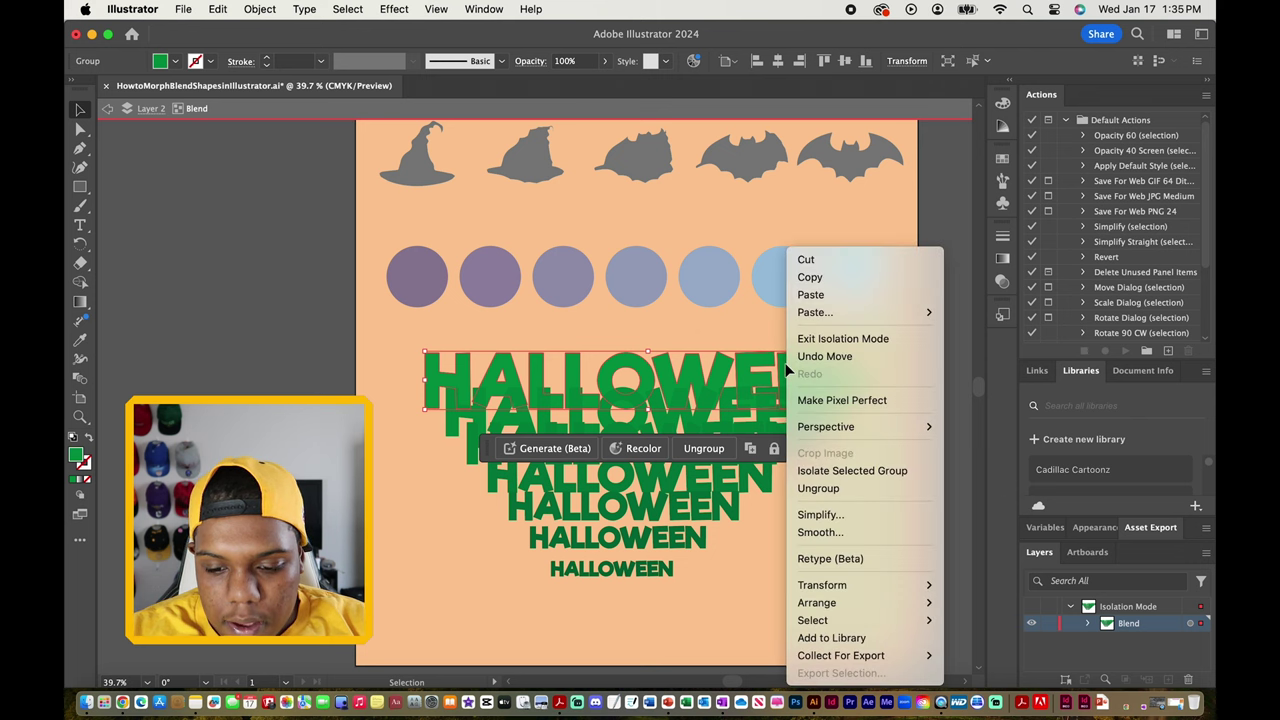
mouse_move(884, 603)
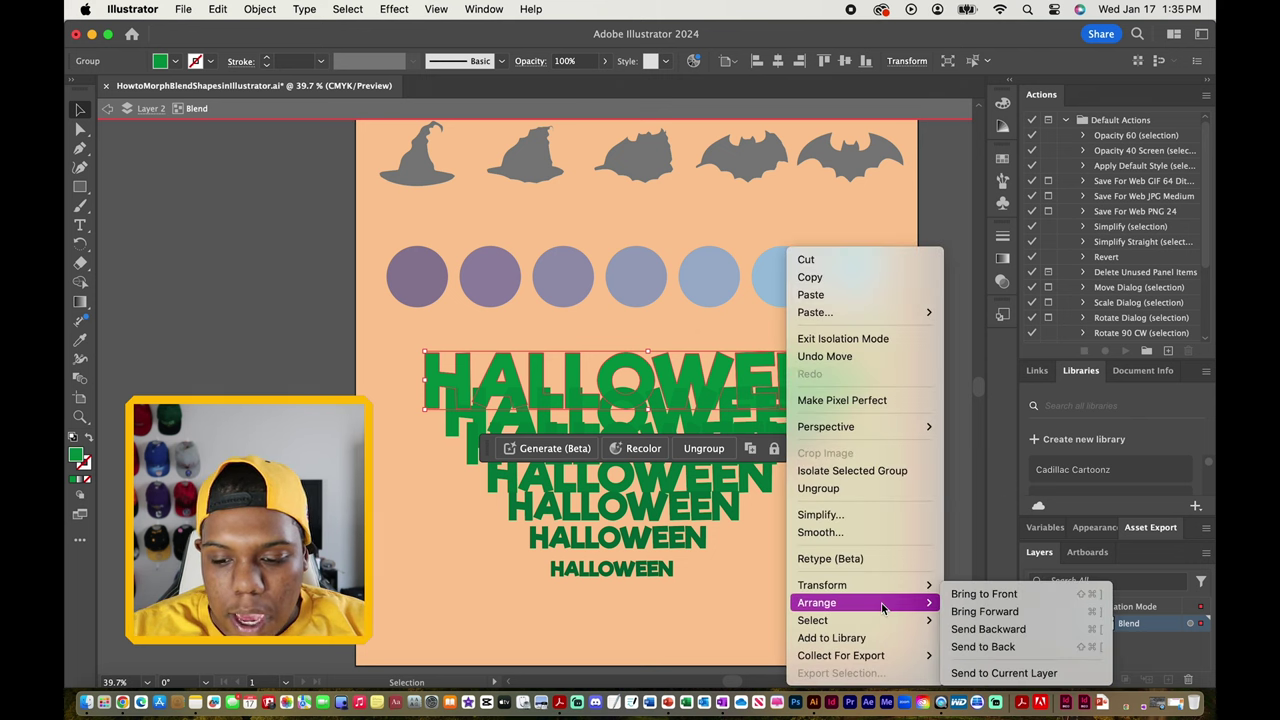
click(962, 594)
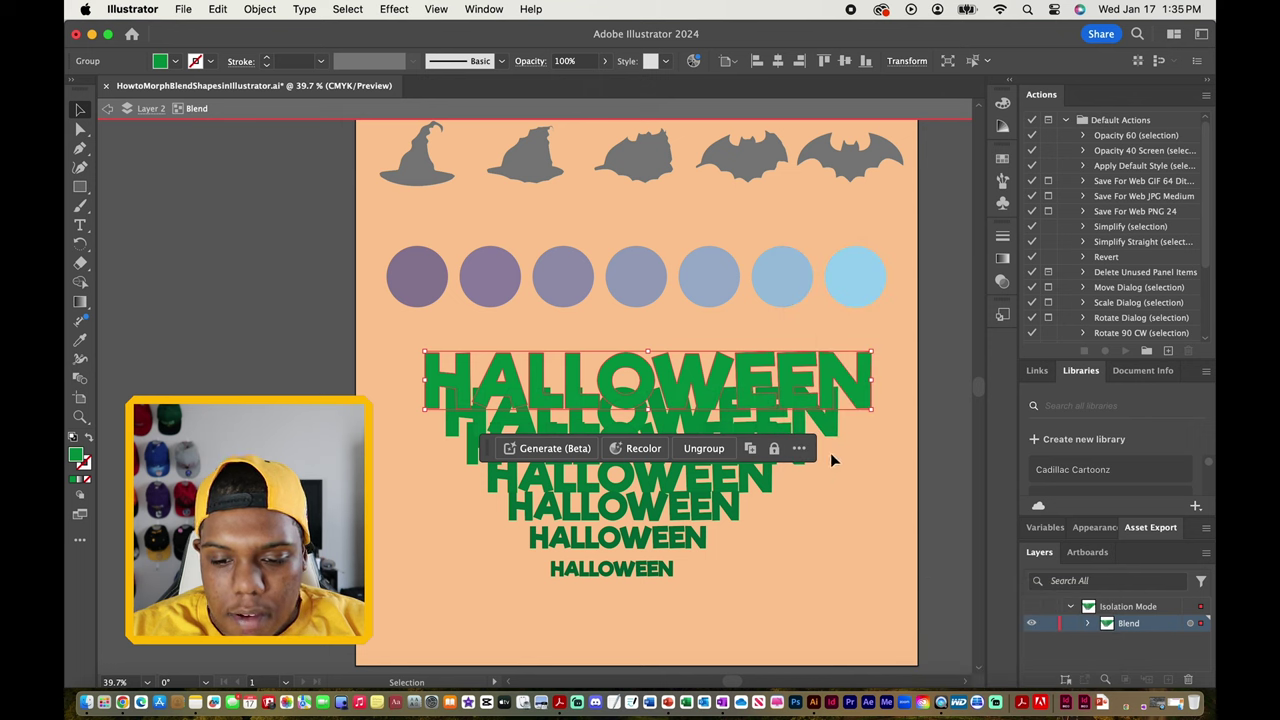
click(861, 461)
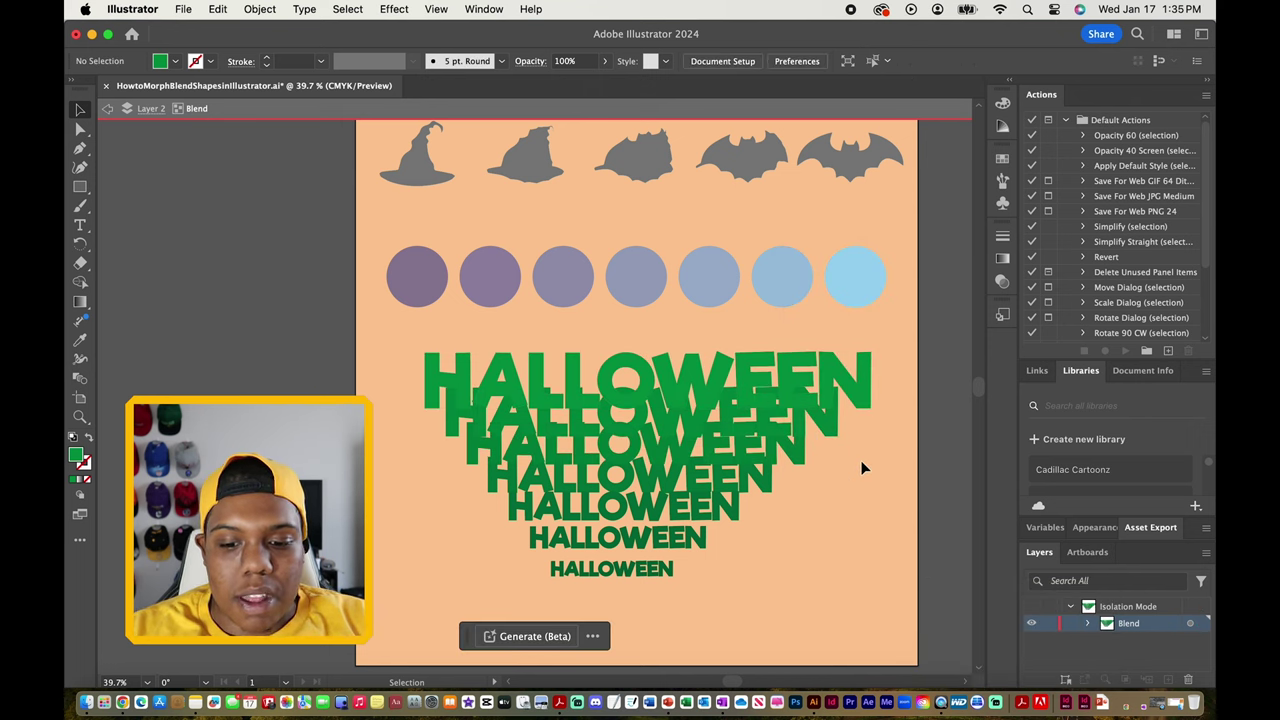
- Move the small dark copy up and the large light green lettering down over it, and exit isolation mode
click(826, 378)
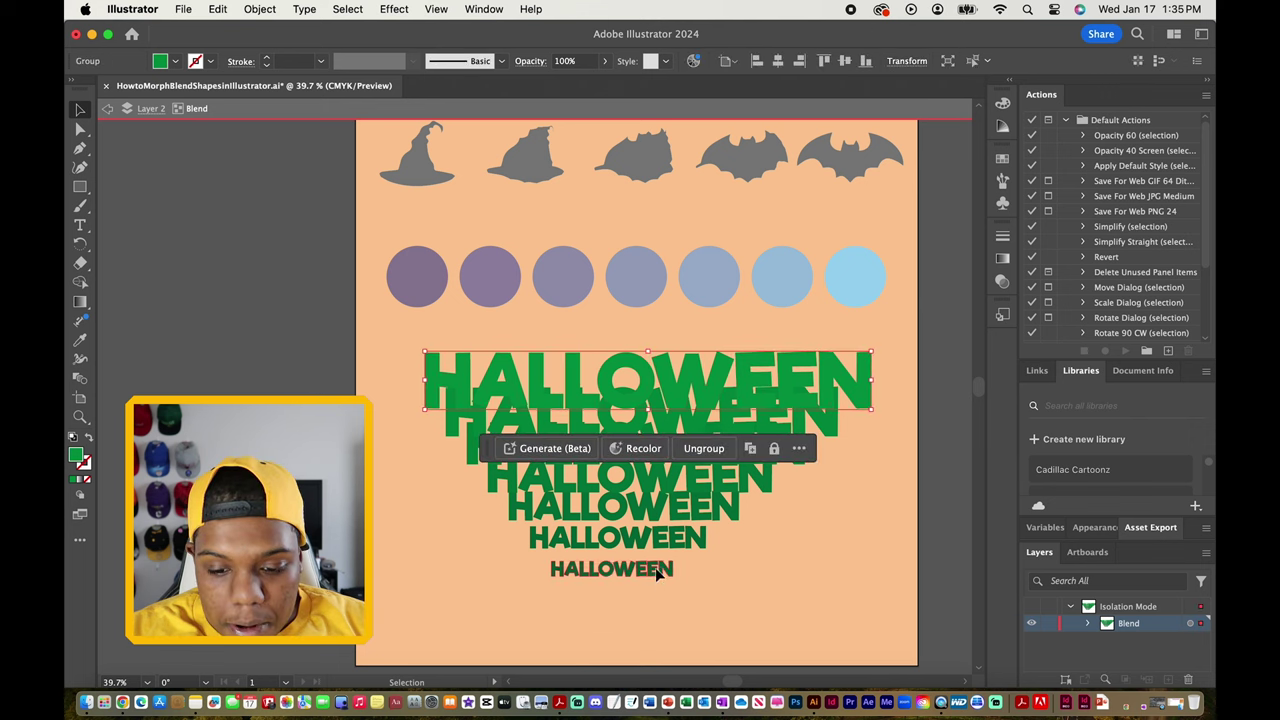
click(647, 570)
drag(647, 572, 657, 465)
click(655, 388)
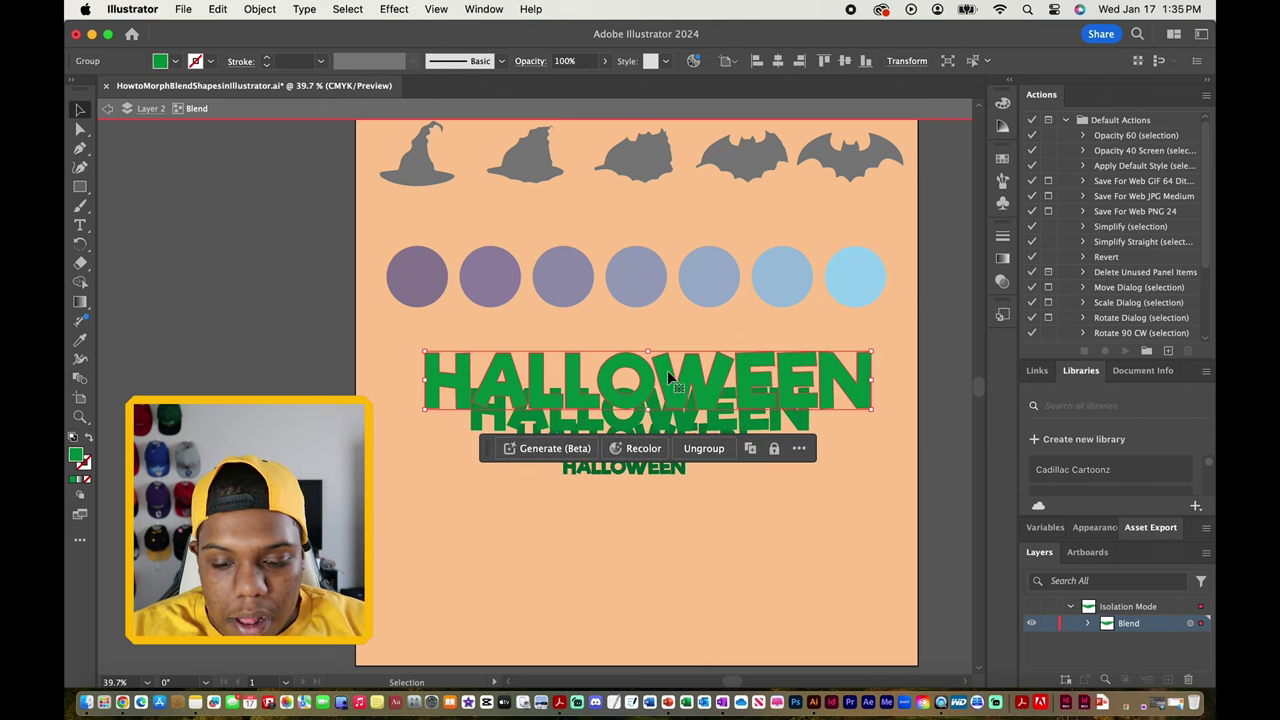
drag(667, 373, 658, 455)
click(876, 575)
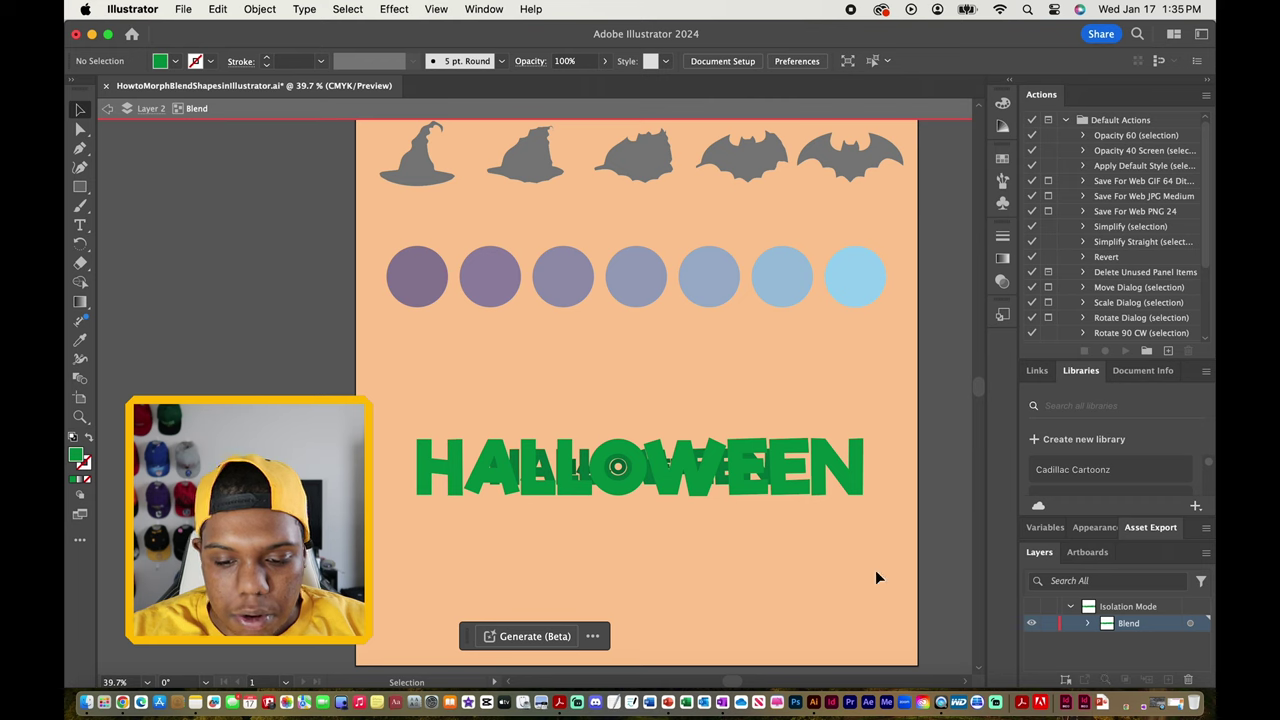
click(781, 470)
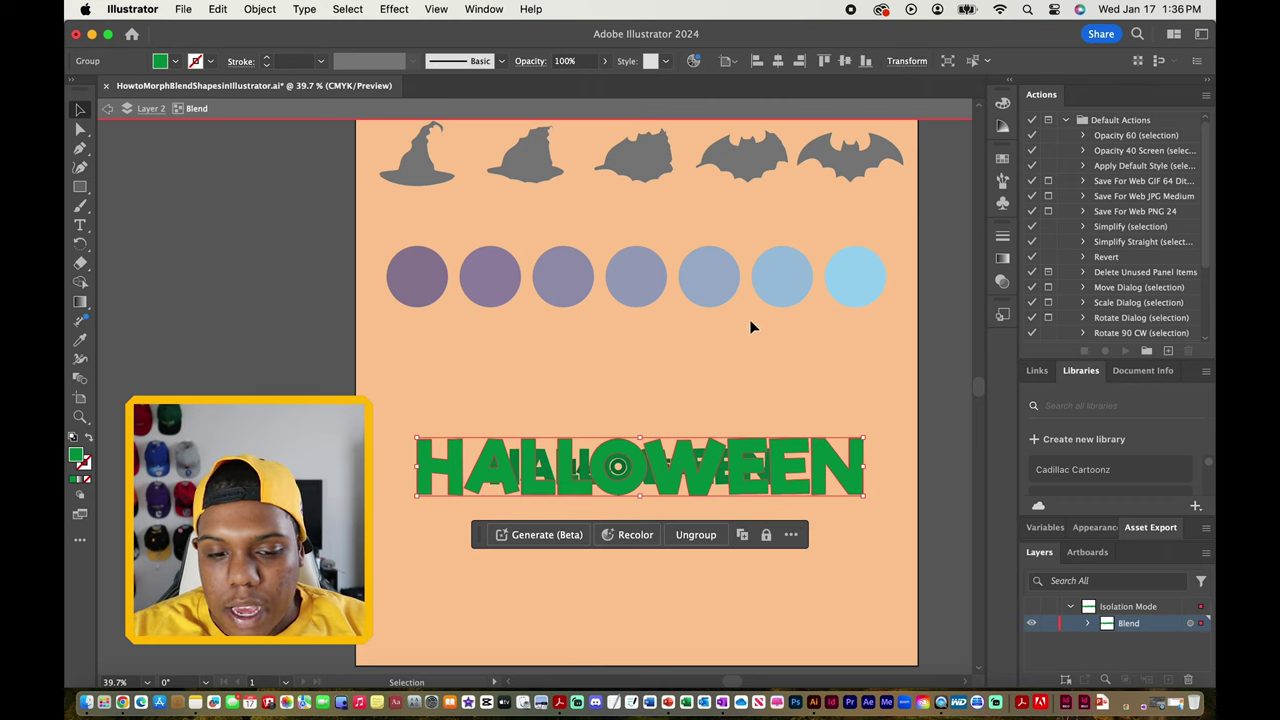
double_click(681, 353)
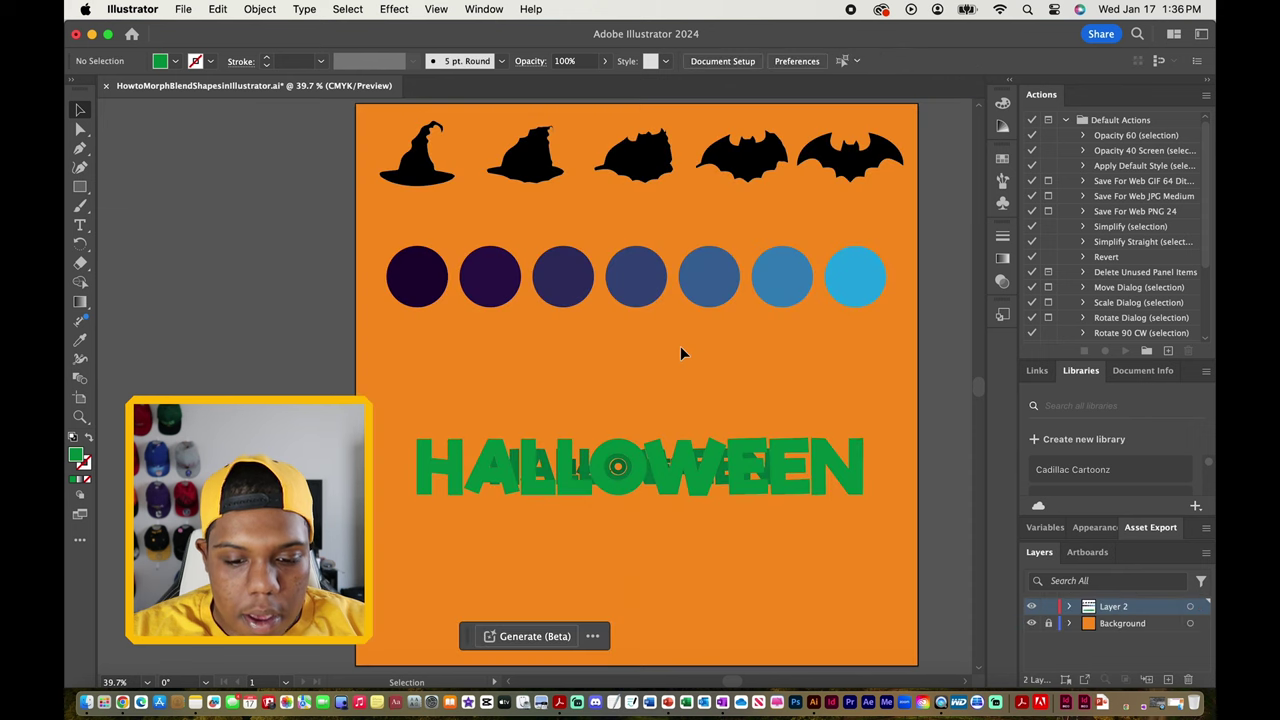
- Set the HALLOWEEN blend's spacing to Specified Steps with 100 steps, aligned to the page, and deselect it
click(632, 463)
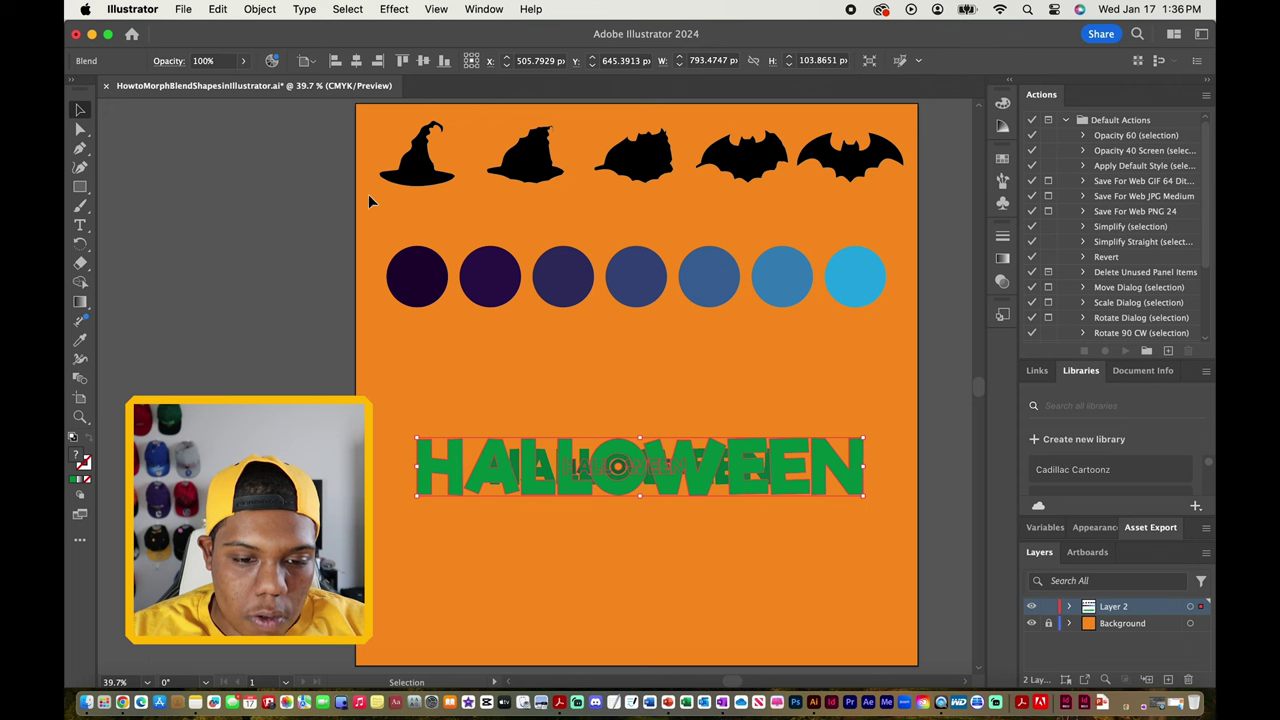
click(260, 9)
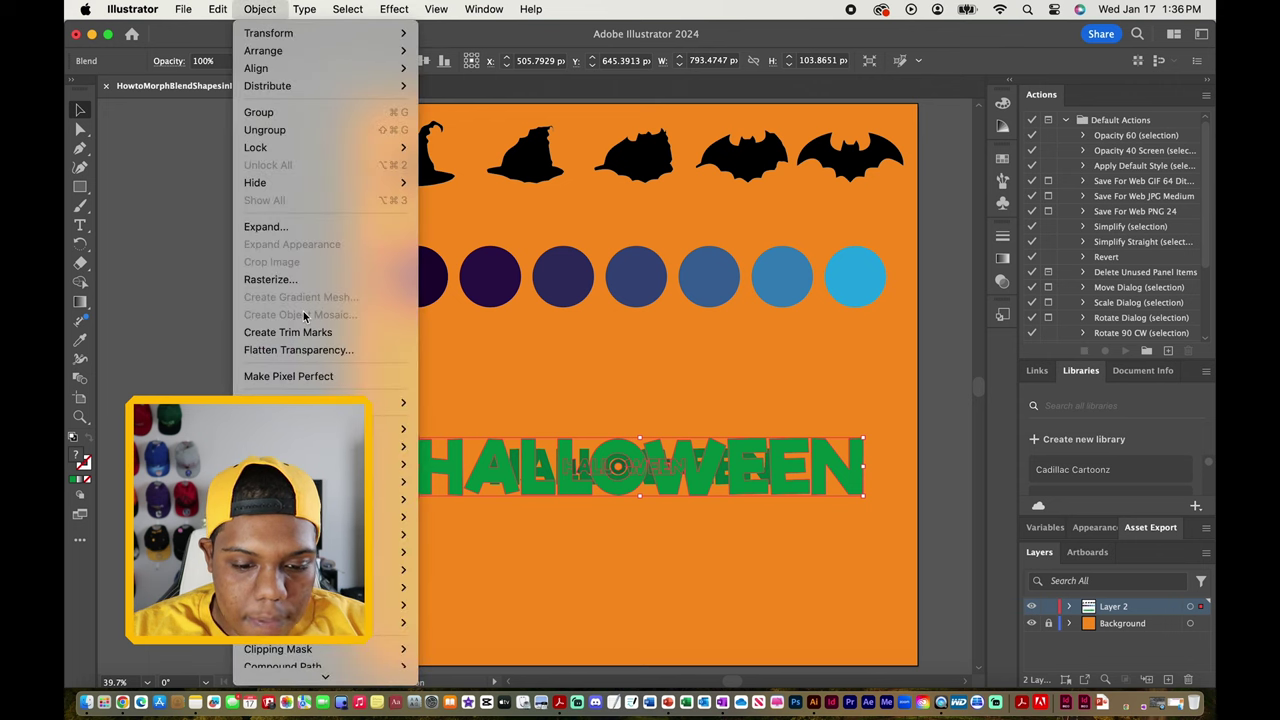
mouse_move(395, 499)
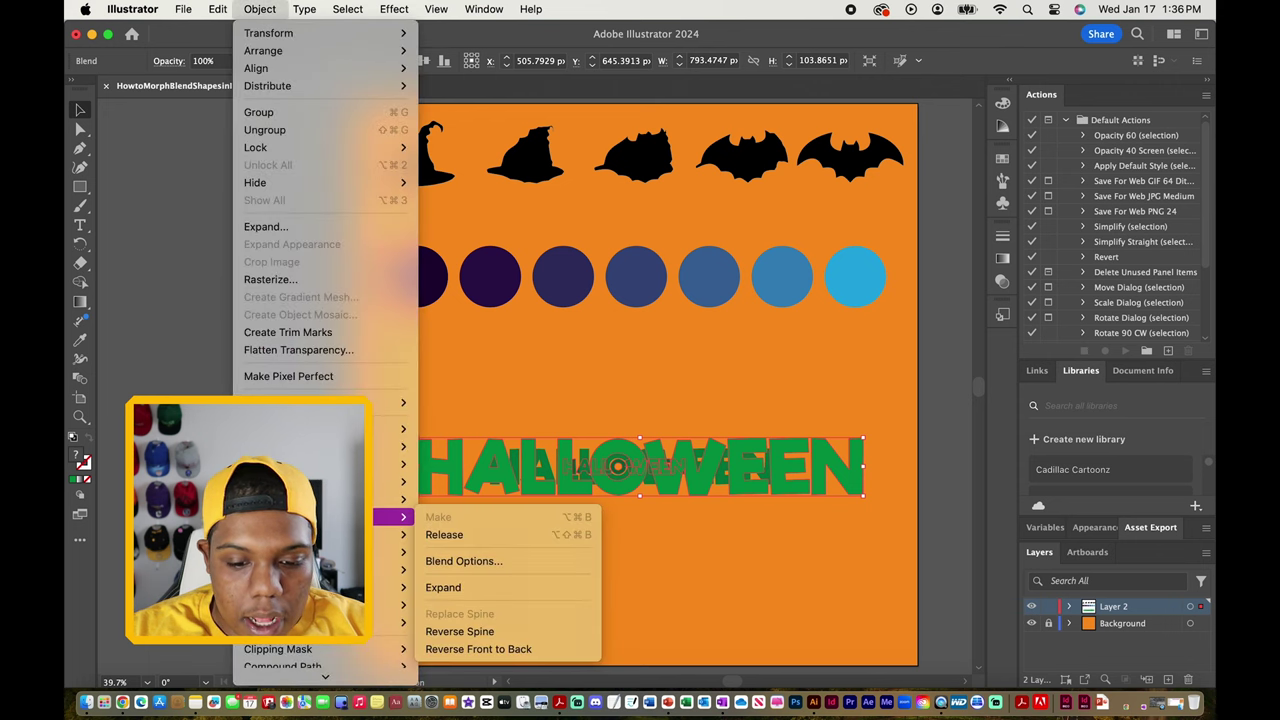
click(509, 561)
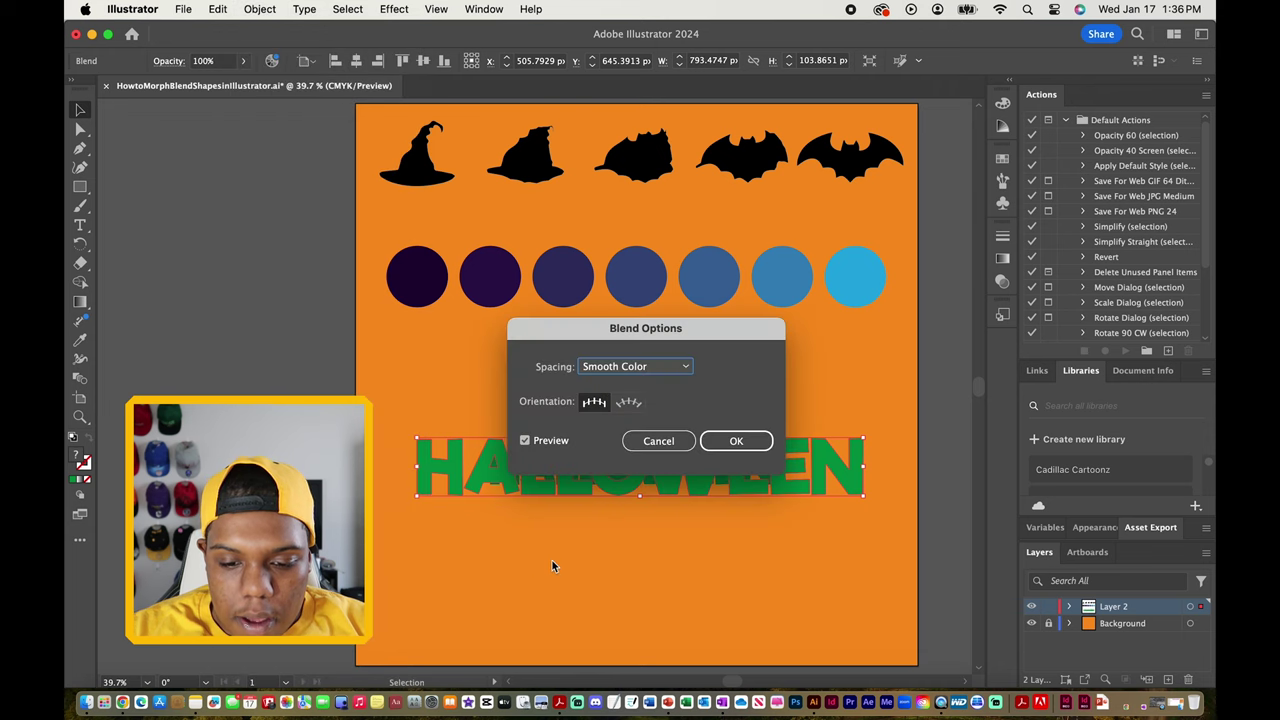
mouse_move(686, 329)
mouse_down()
mouse_move(385, 210)
mouse_move(320, 205)
mouse_up()
click(340, 209)
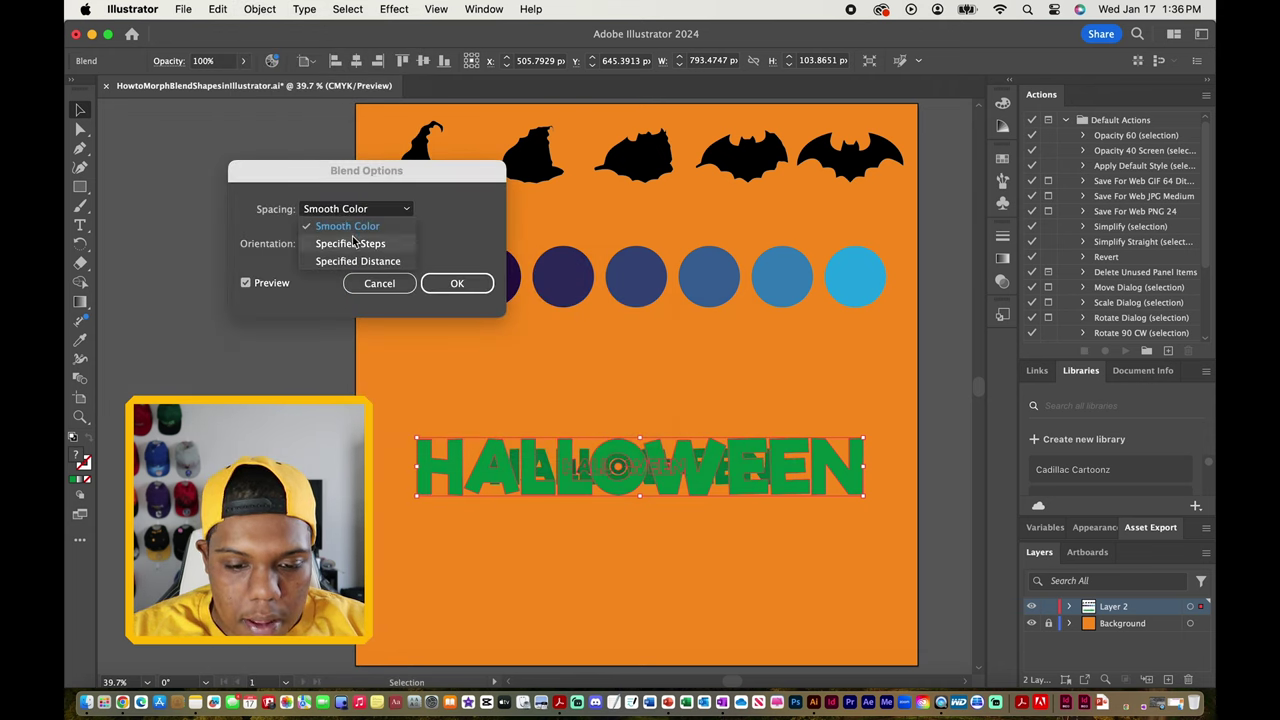
click(349, 247)
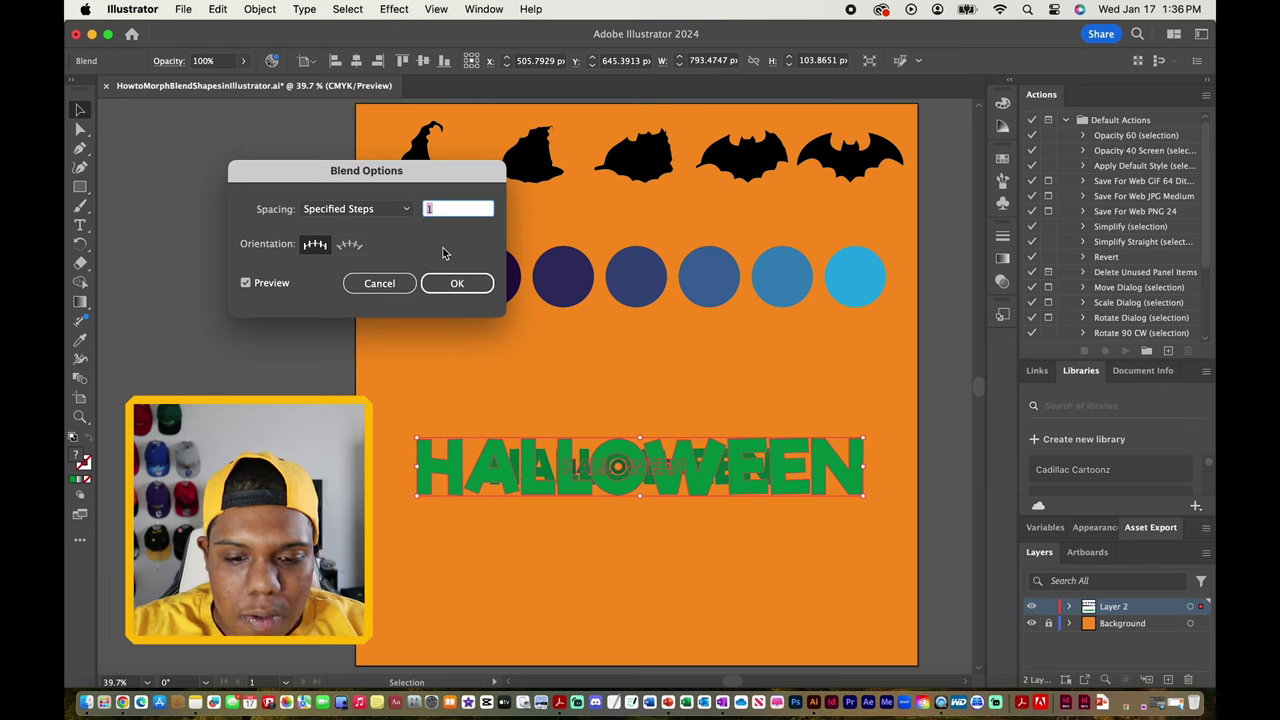
text(100)
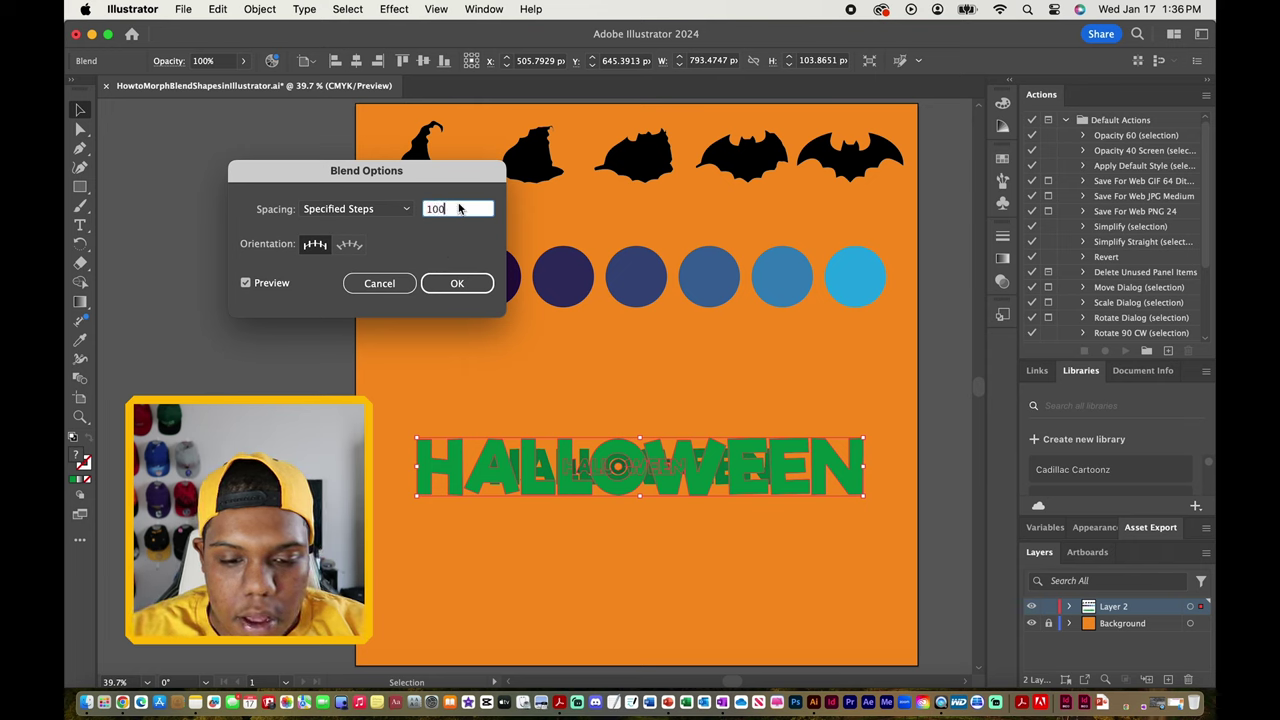
click(314, 245)
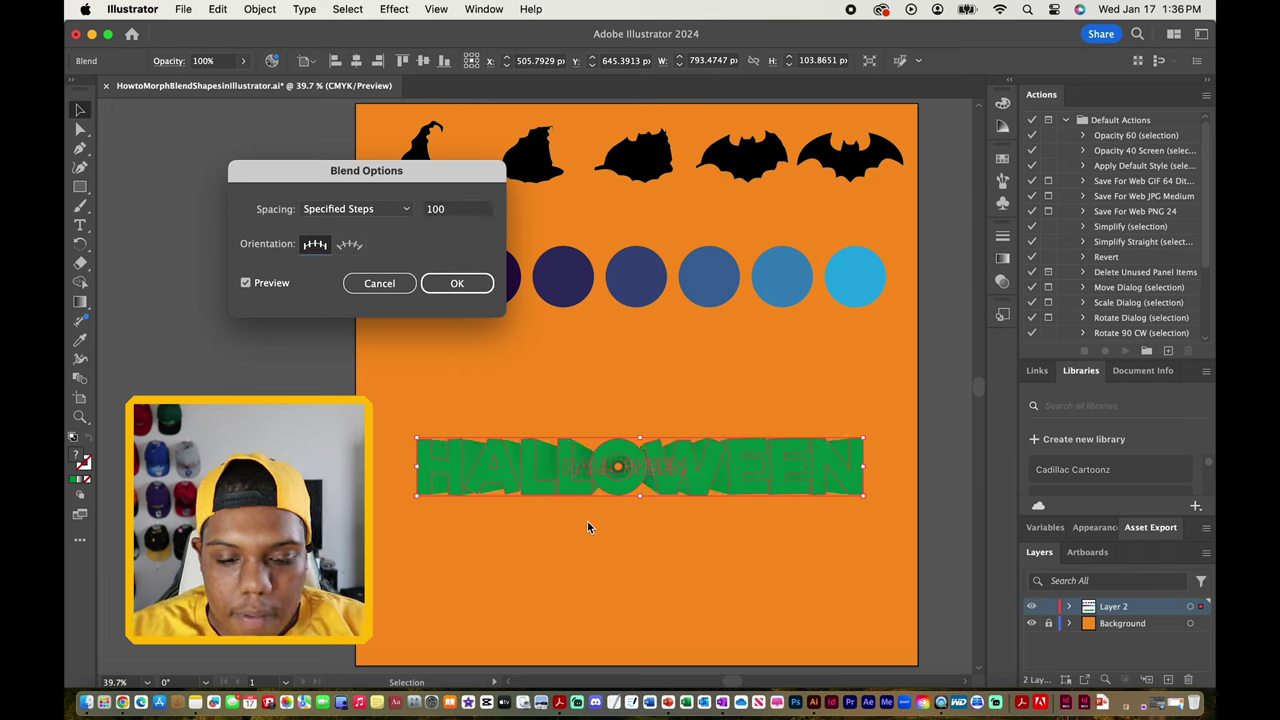
click(457, 284)
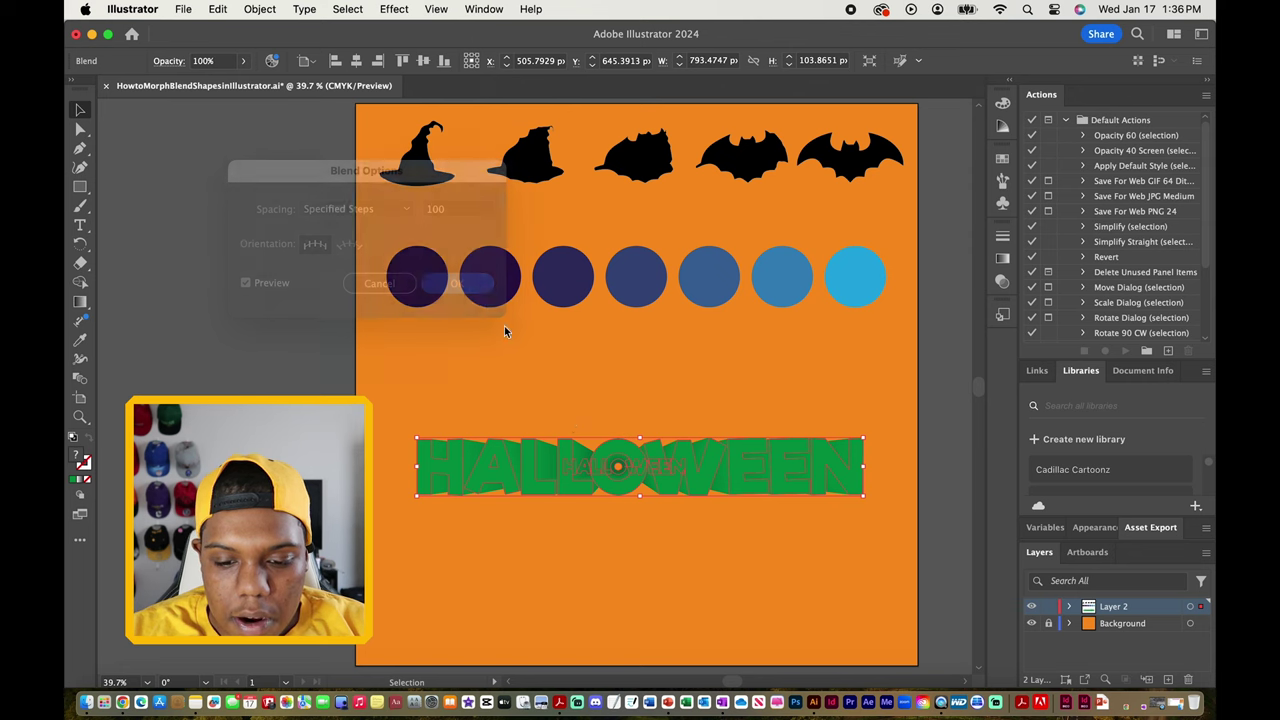
click(668, 545)
- Examine the HALLOWEEN blend's shading up close around the letter O and across the full word
scroll(624, 522, up, 2)
scroll(624, 522, up, 1)
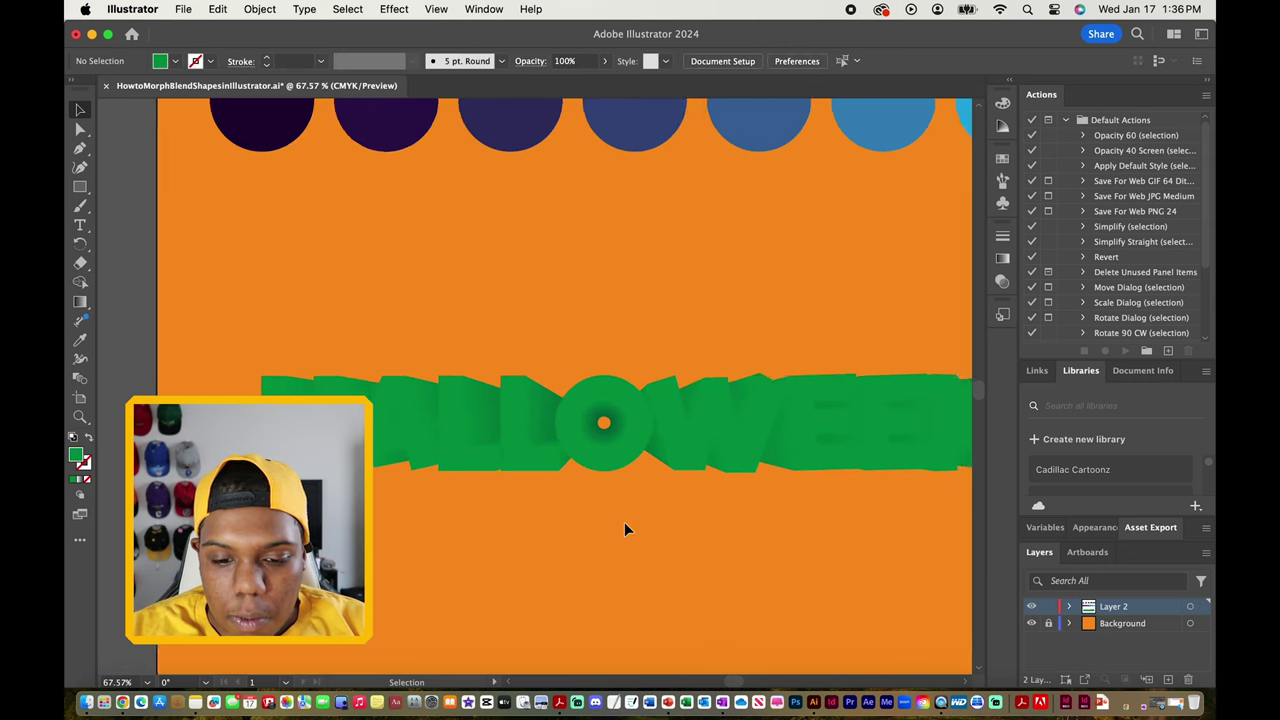
click(555, 386)
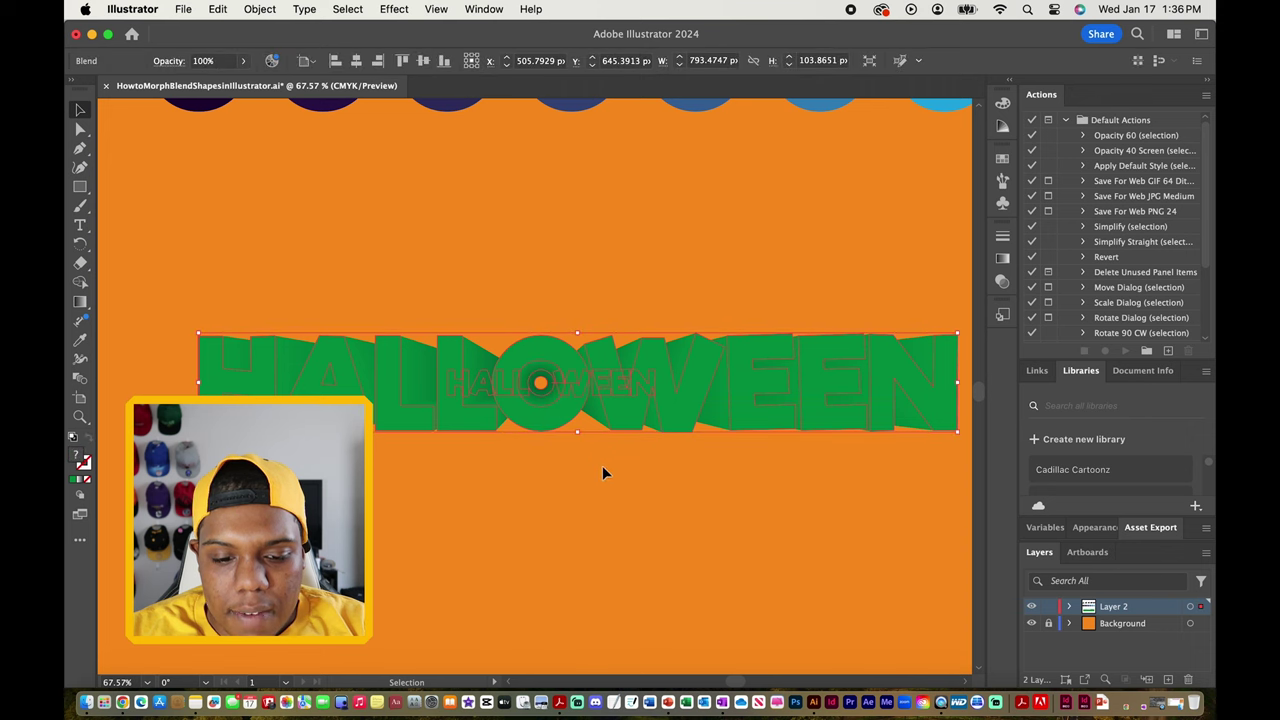
click(643, 523)
scroll(586, 297, up, 4)
scroll(602, 322, up, 6)
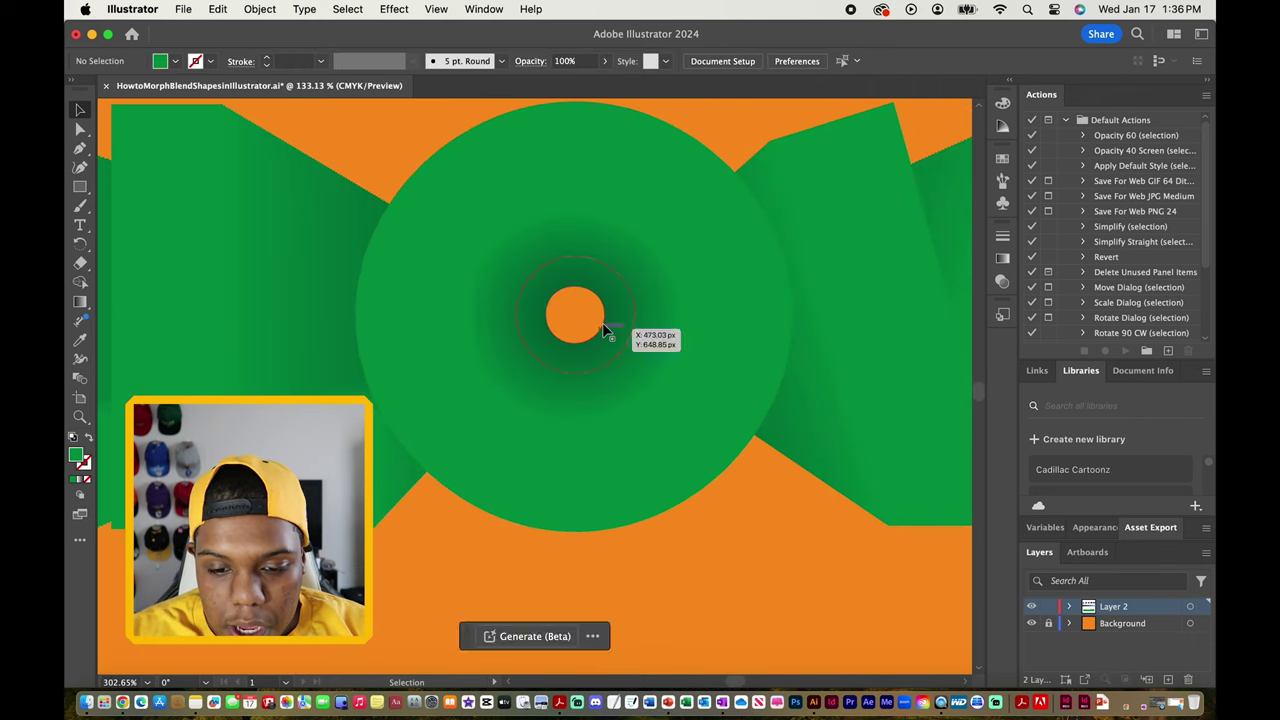
click(609, 300)
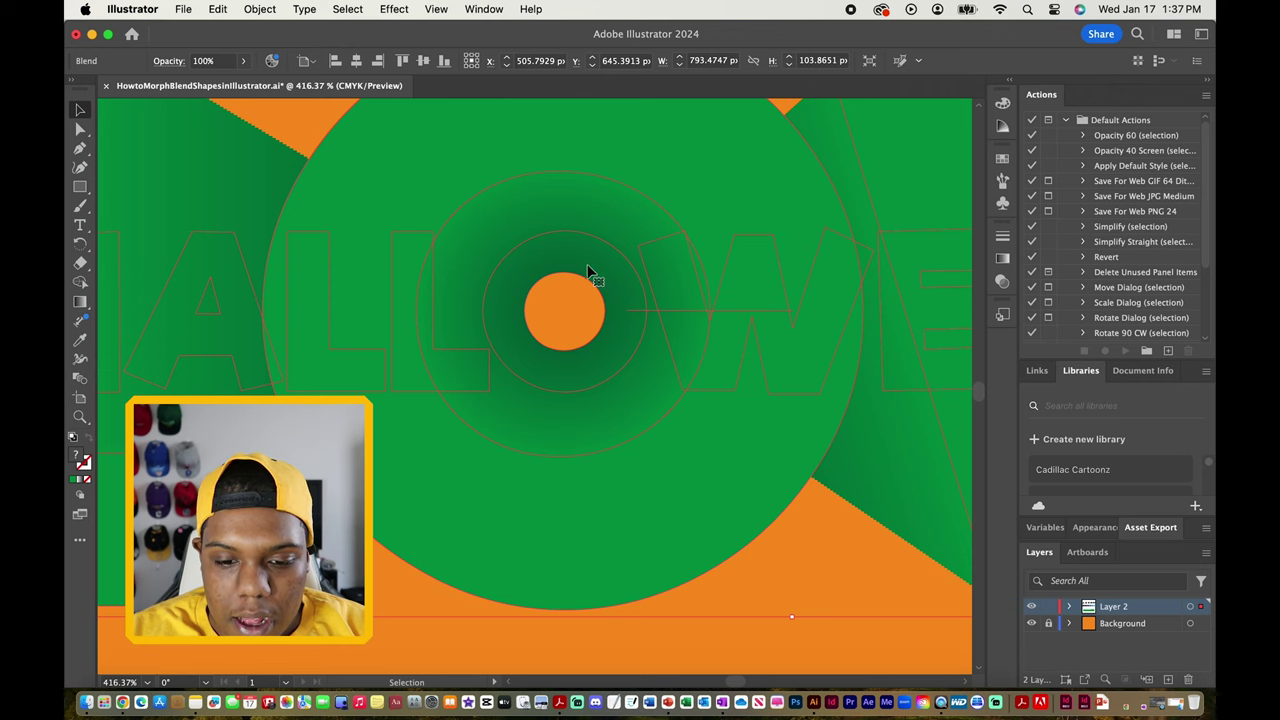
key(super+0)
click(679, 464)
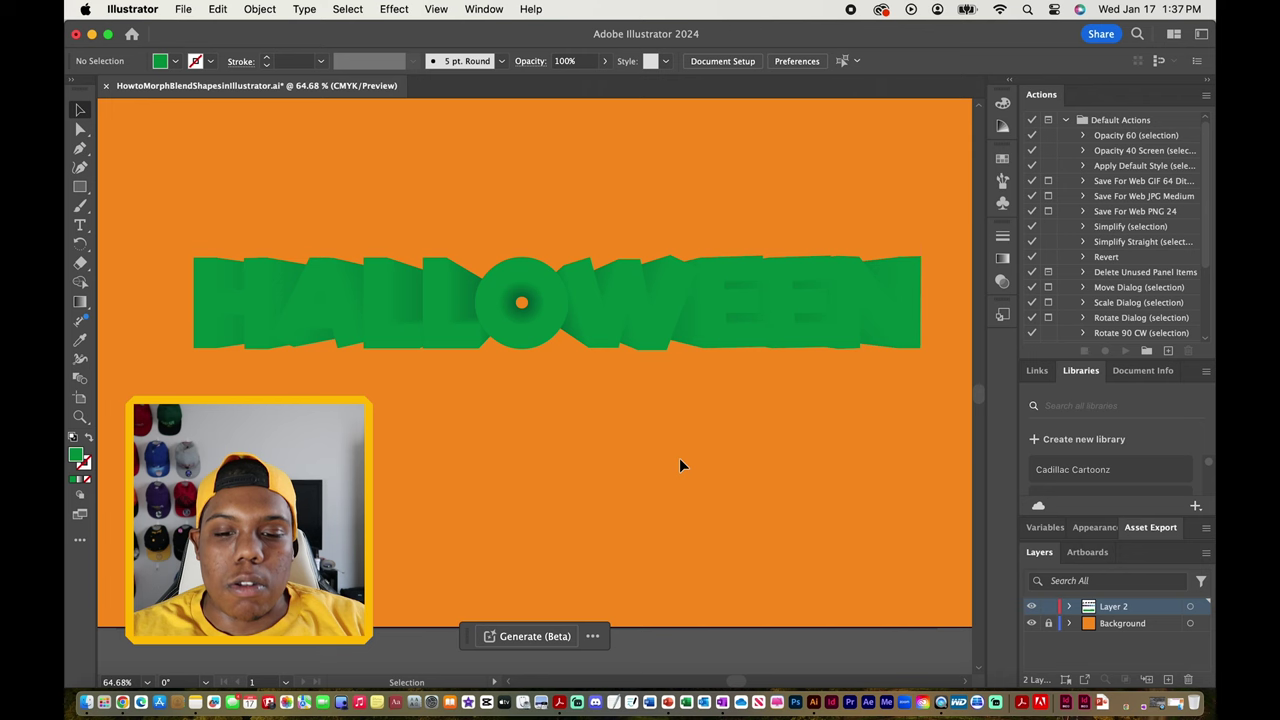
- Isolate the HALLOWEEN blend, give its large front lettering a 0.25 pt stroke, and deselect it
click(626, 317)
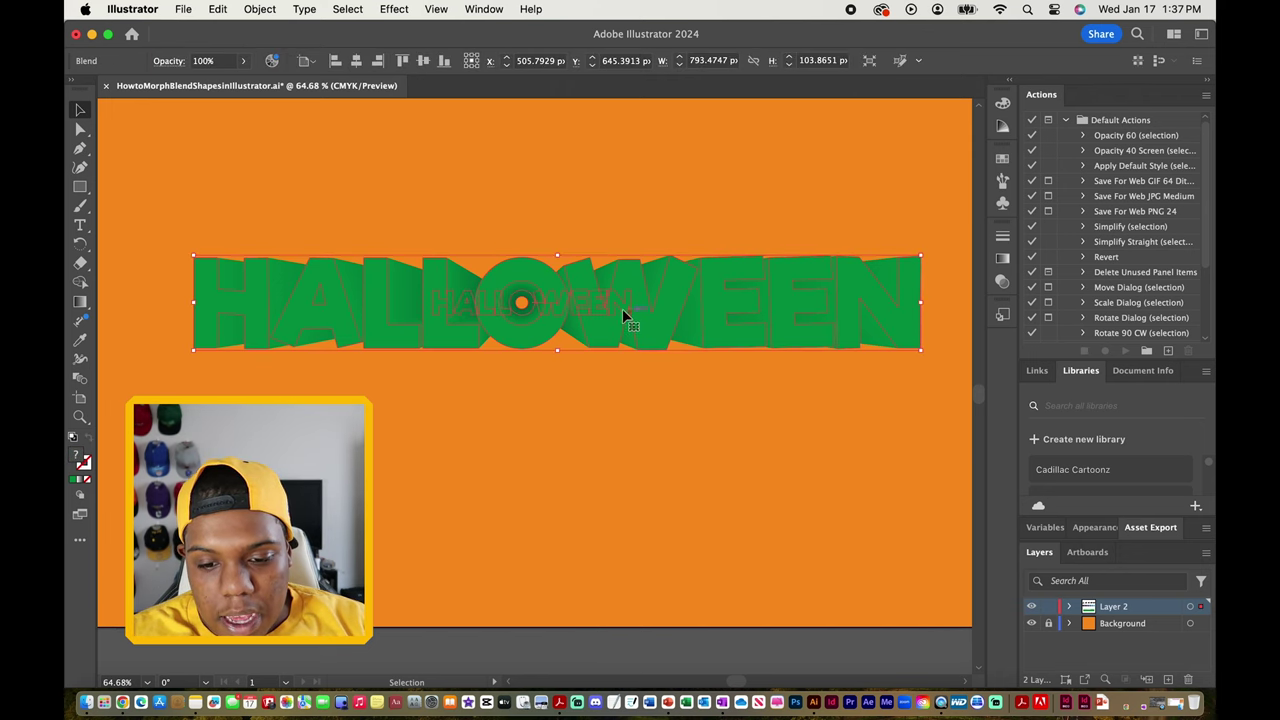
double_click(587, 299)
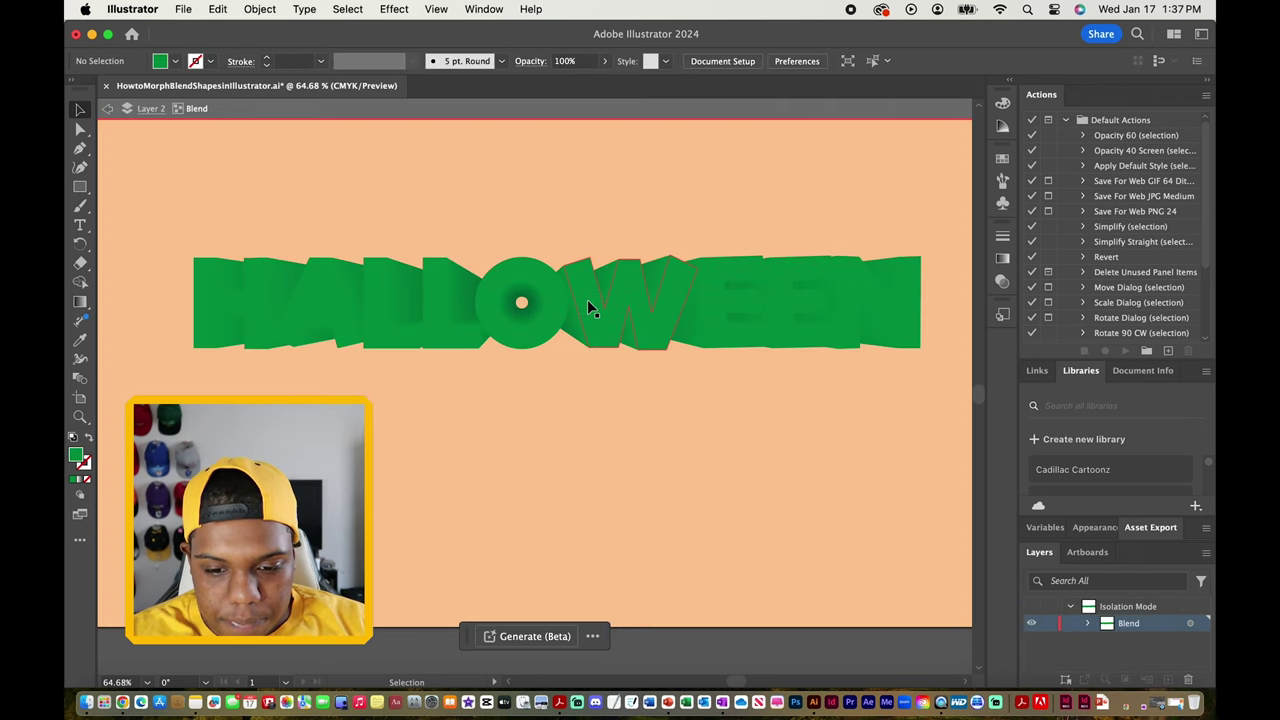
click(679, 302)
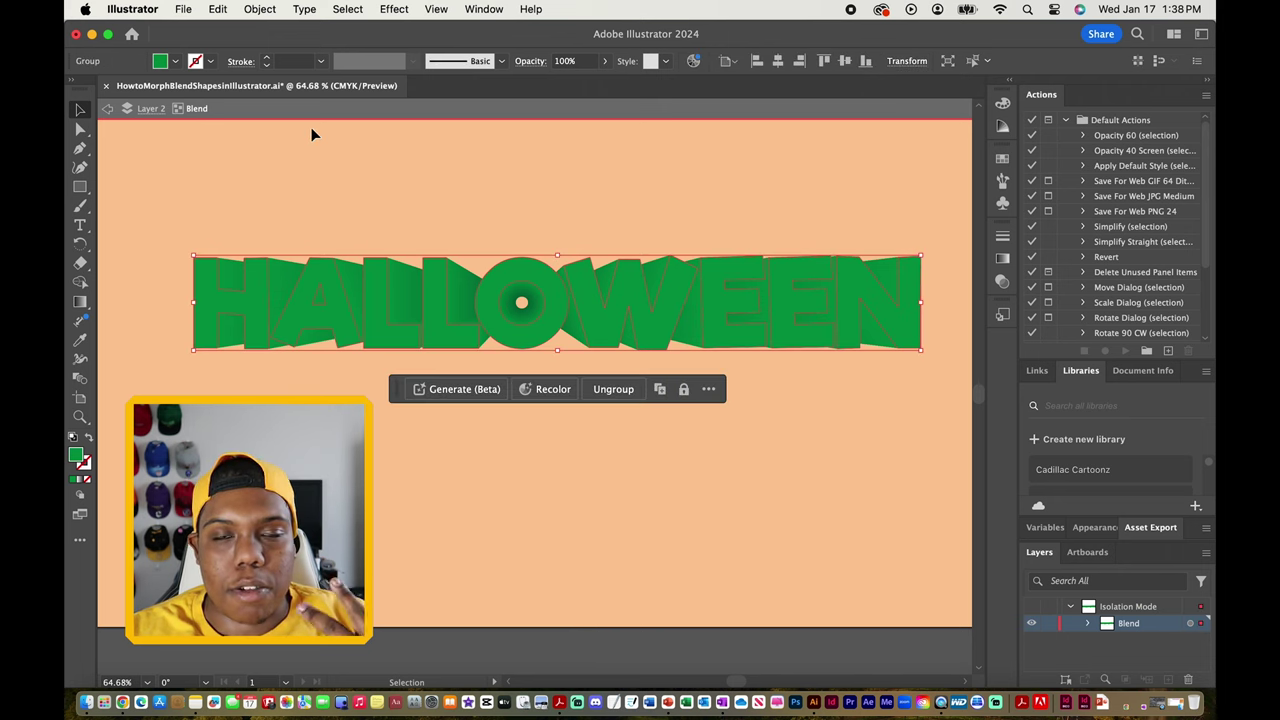
click(322, 64)
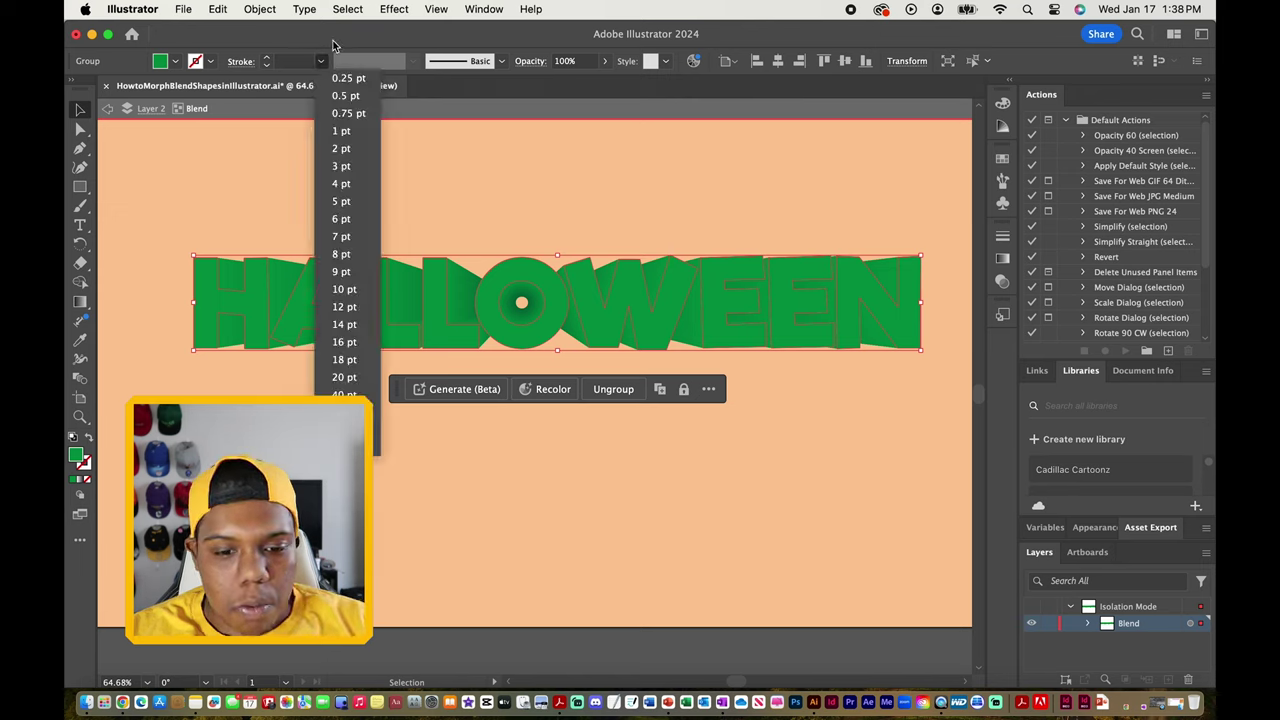
click(367, 80)
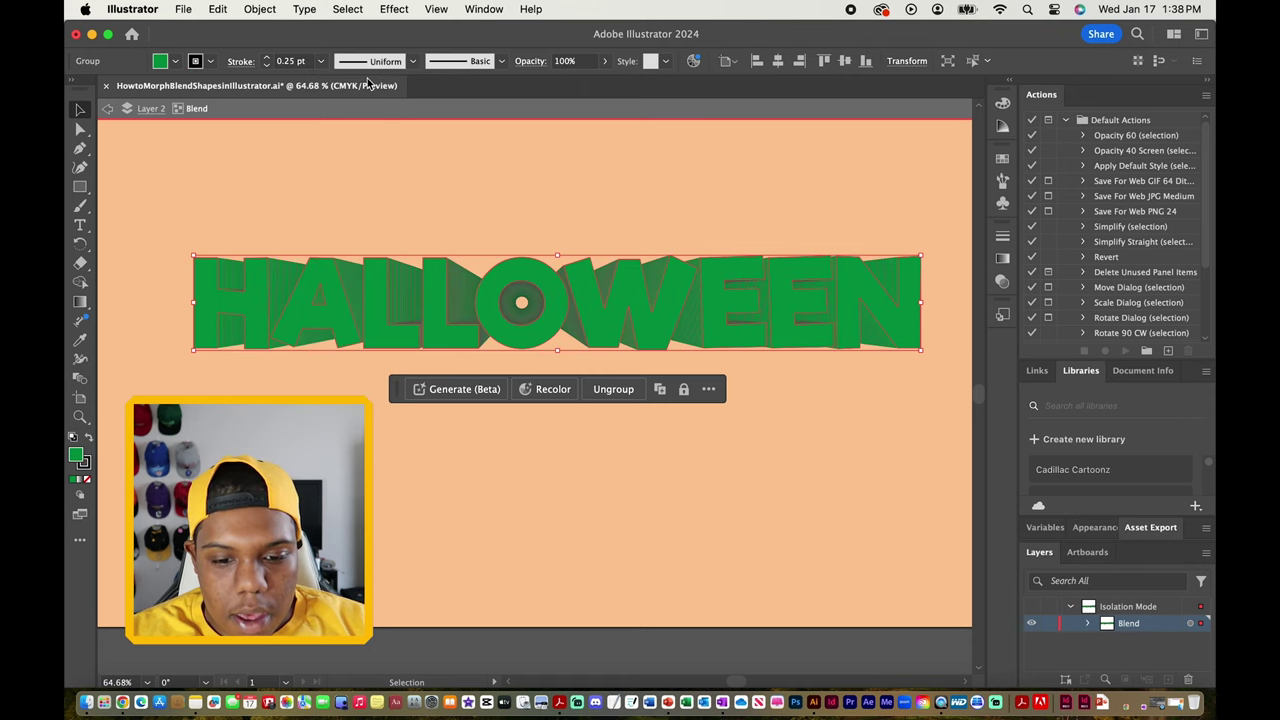
click(513, 453)
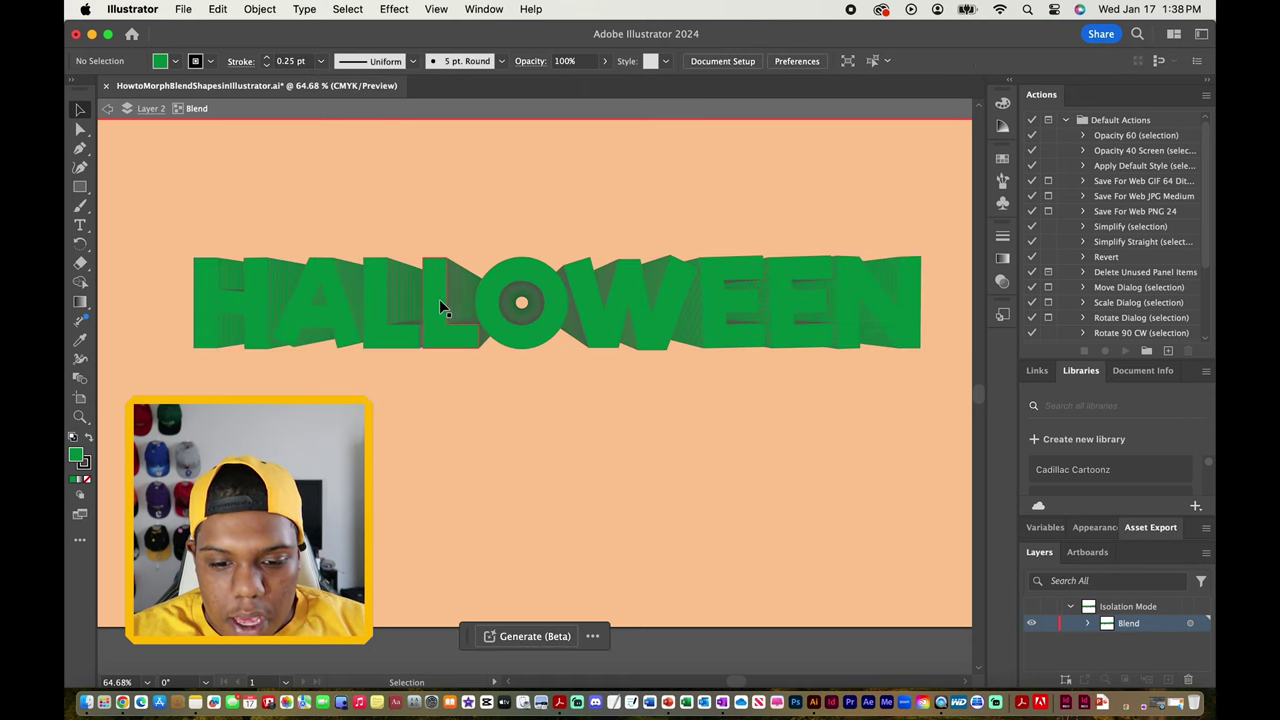
- Recolor the large front lettering's stroke to the same green as its fill and deselect it
scroll(439, 299, up, 5)
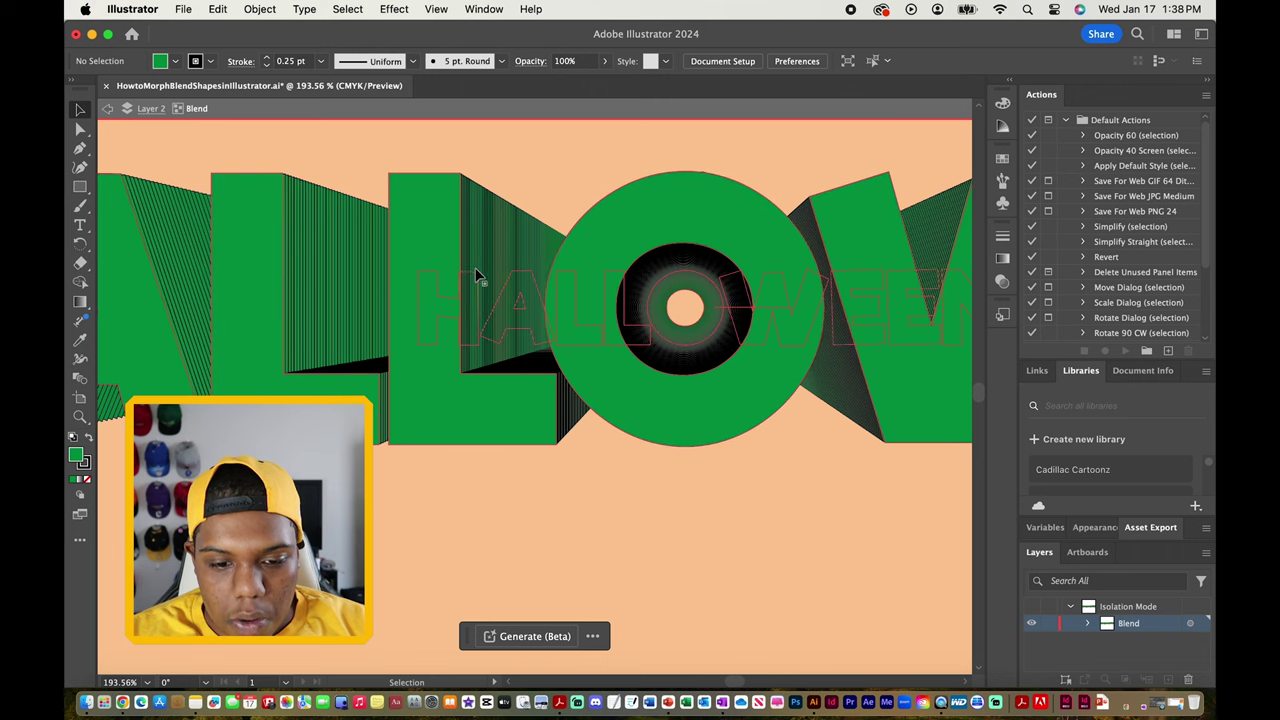
scroll(478, 277, down, 2)
scroll(478, 277, down, 1)
click(478, 277)
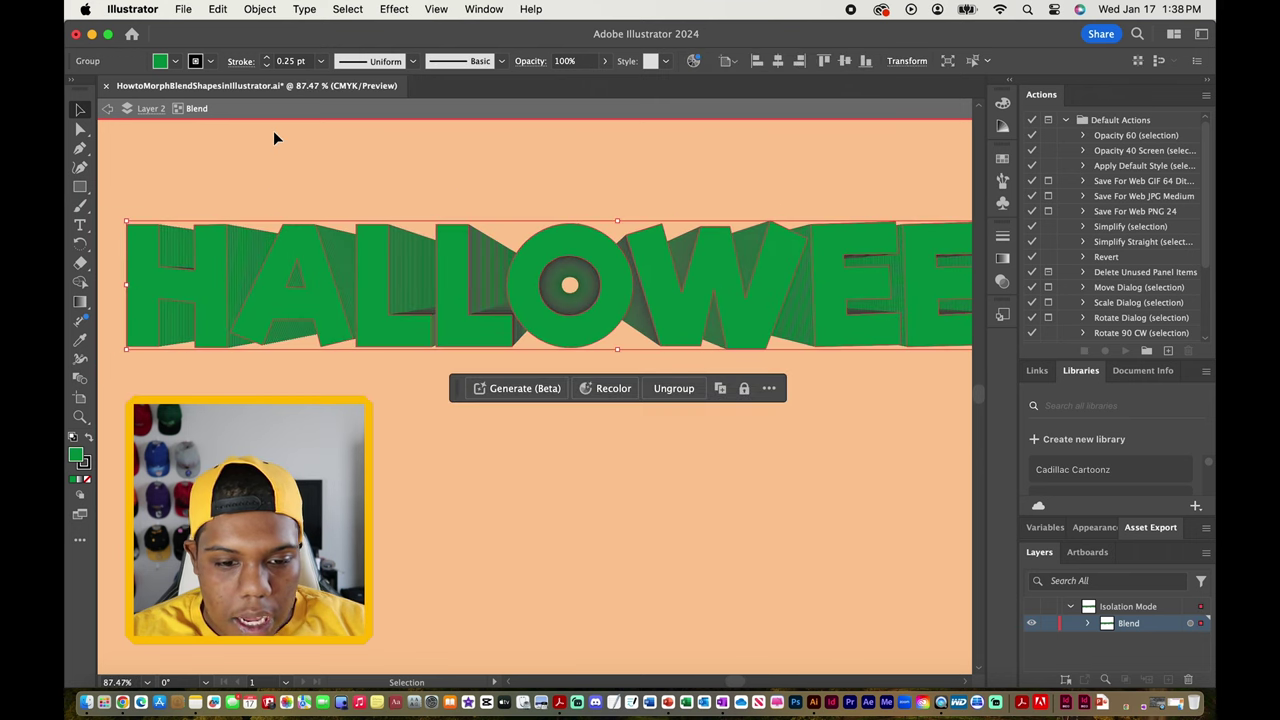
click(212, 62)
click(130, 99)
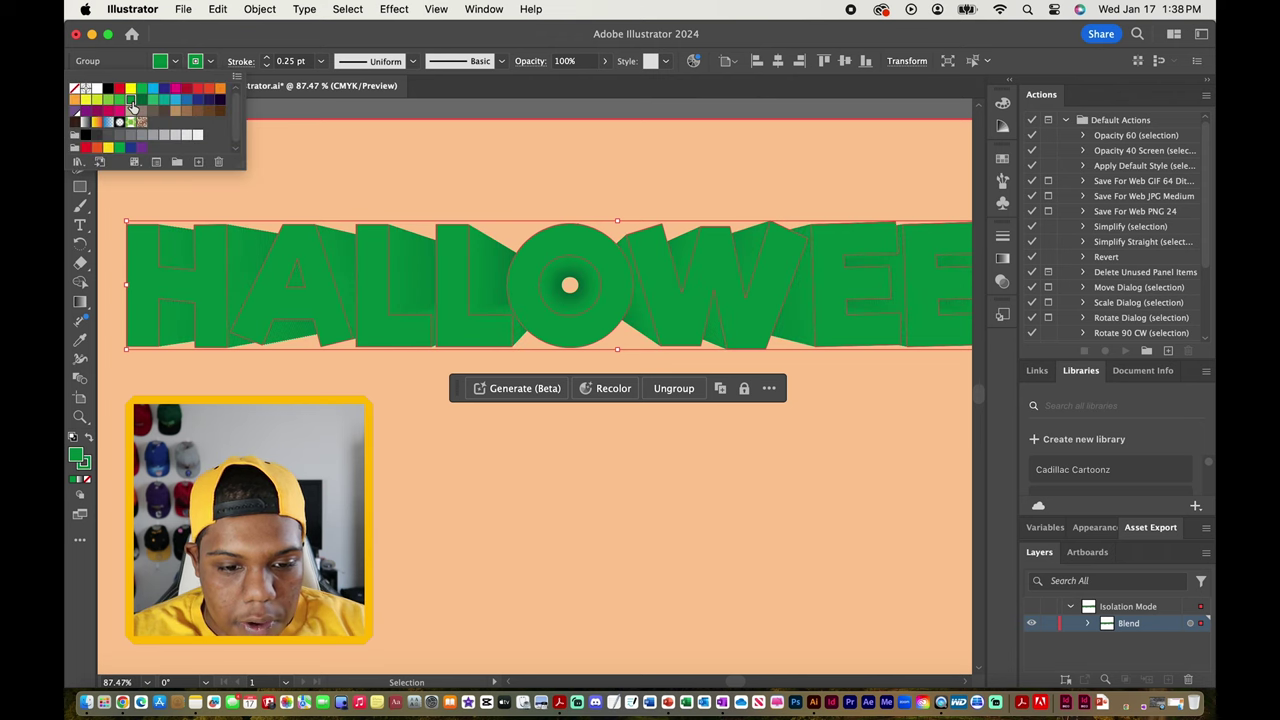
click(521, 393)
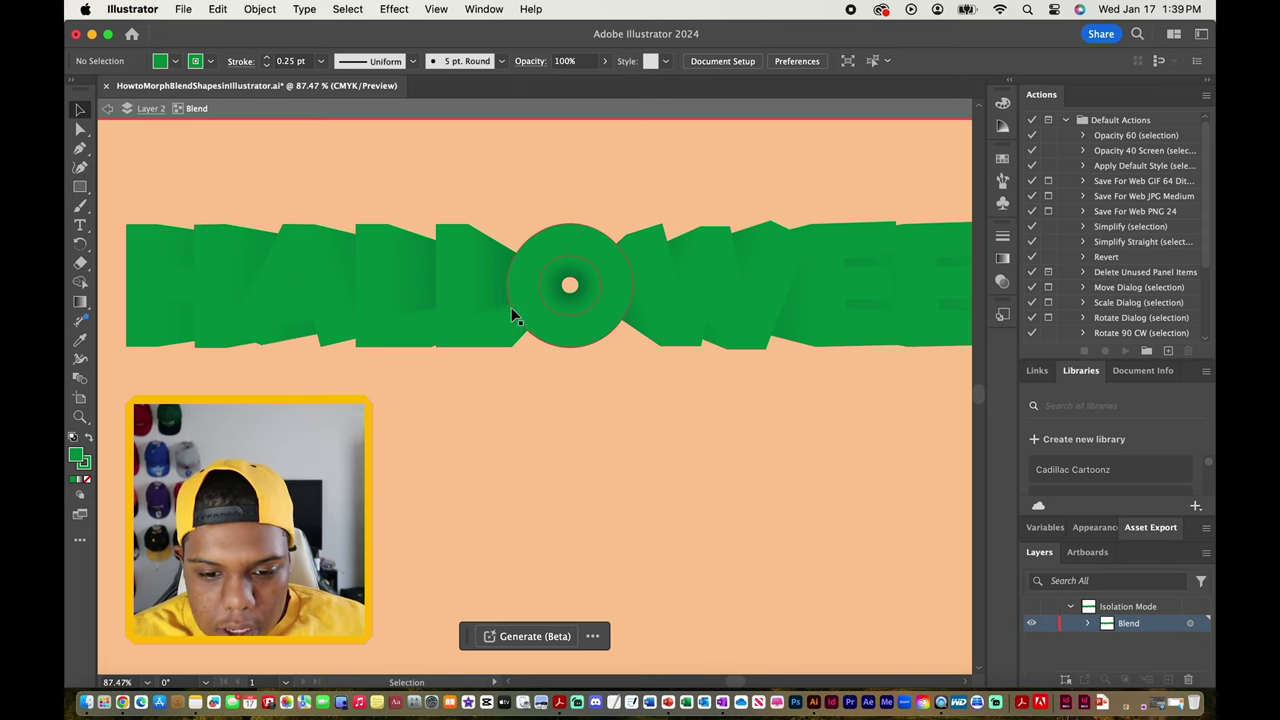
- Fill the large front HALLOWEEN lettering with the light green swatch C=50 M=0 Y=100 K=0, keeping the darker green stroke
click(463, 283)
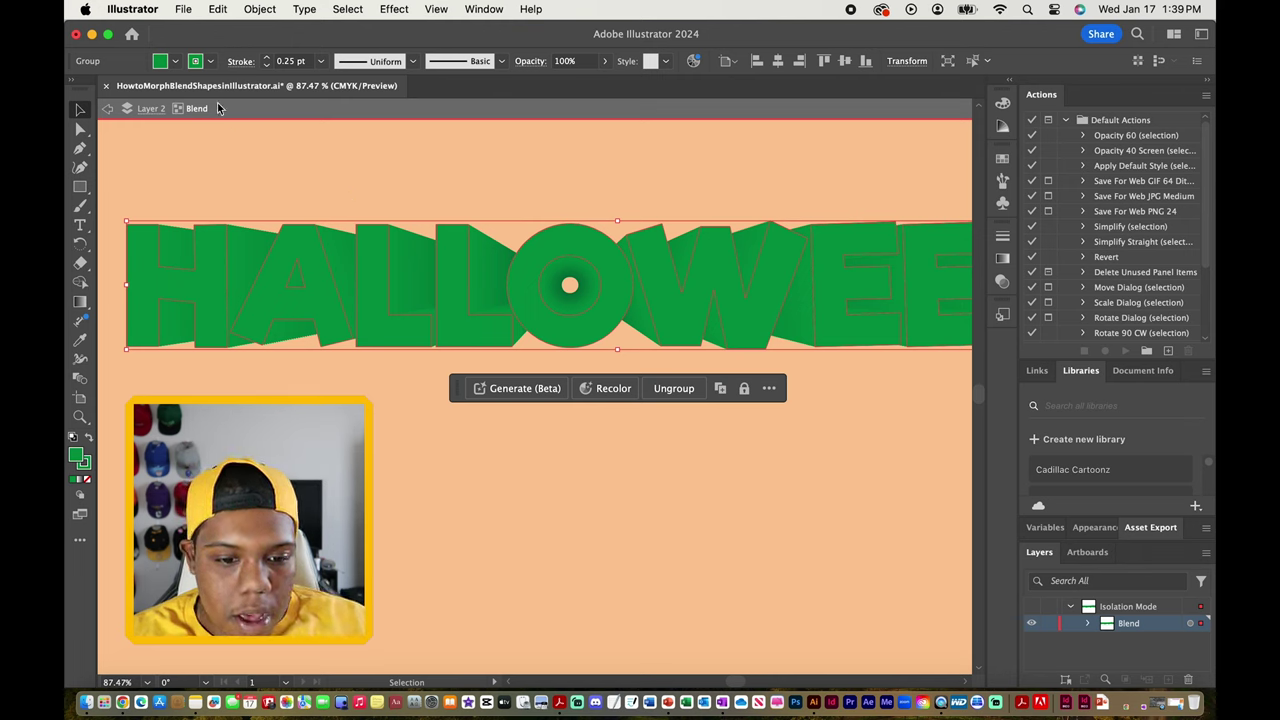
click(176, 63)
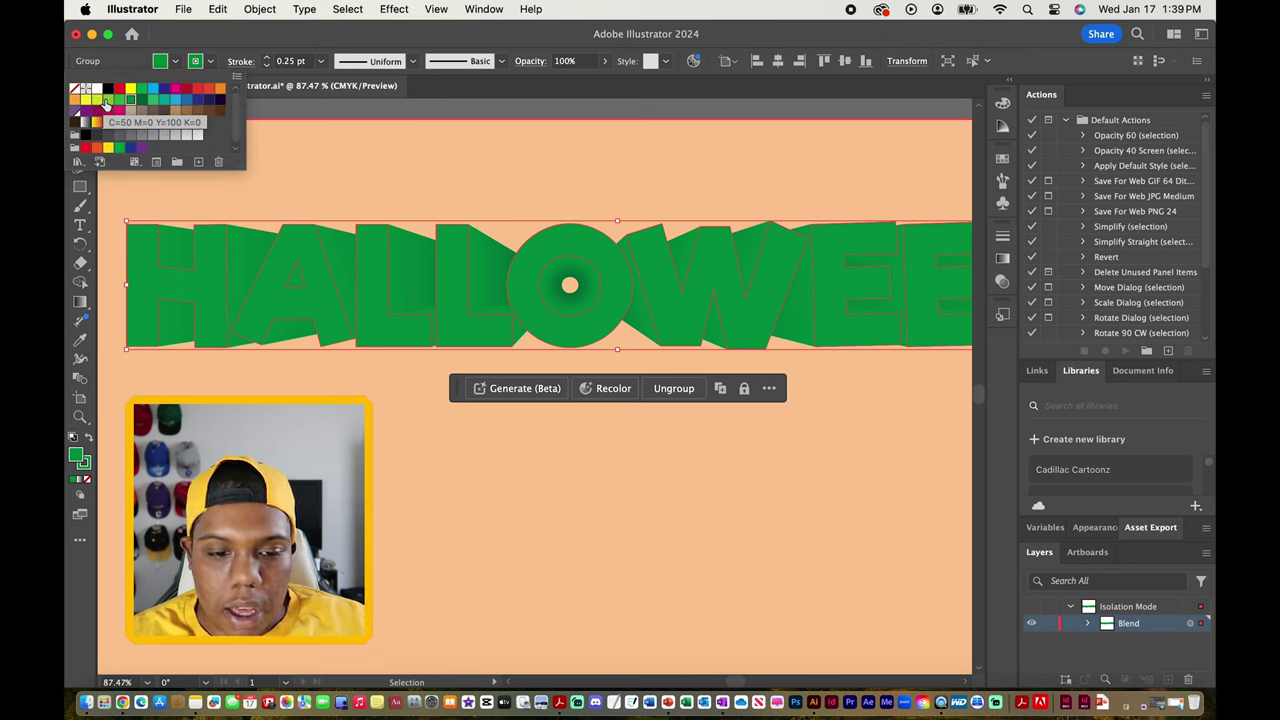
click(105, 102)
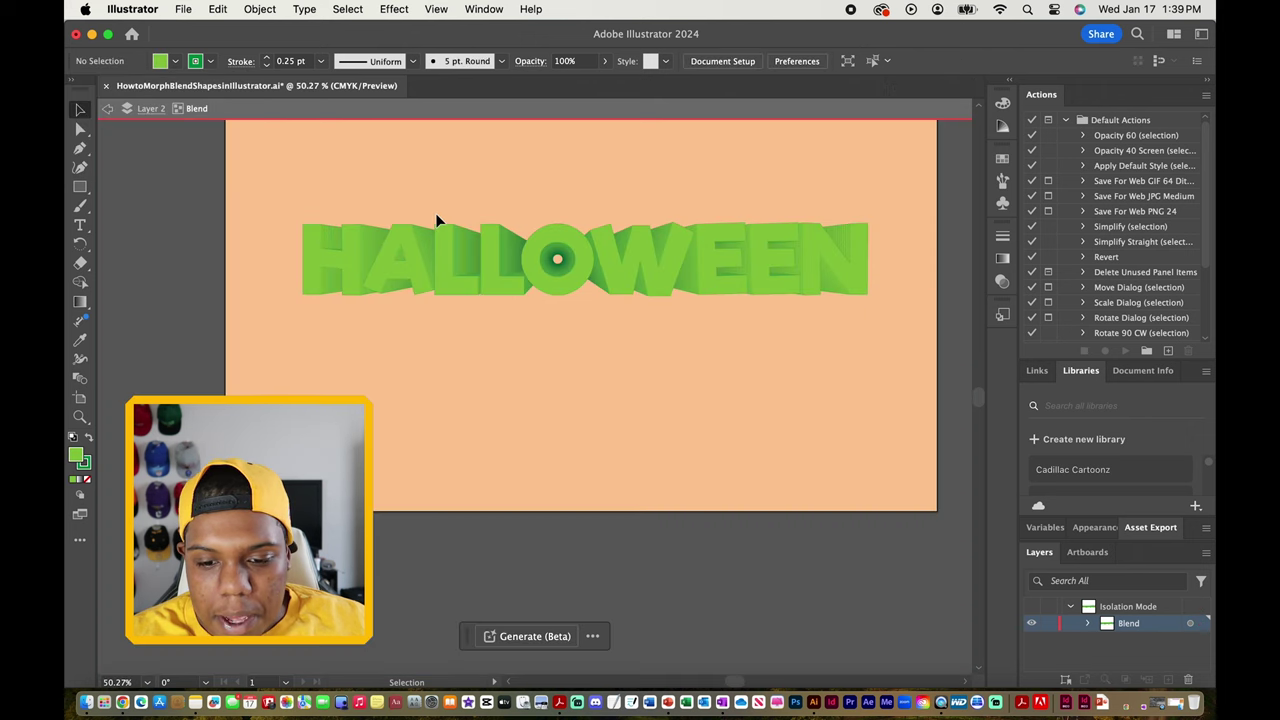
scroll(435, 219, up, 3)
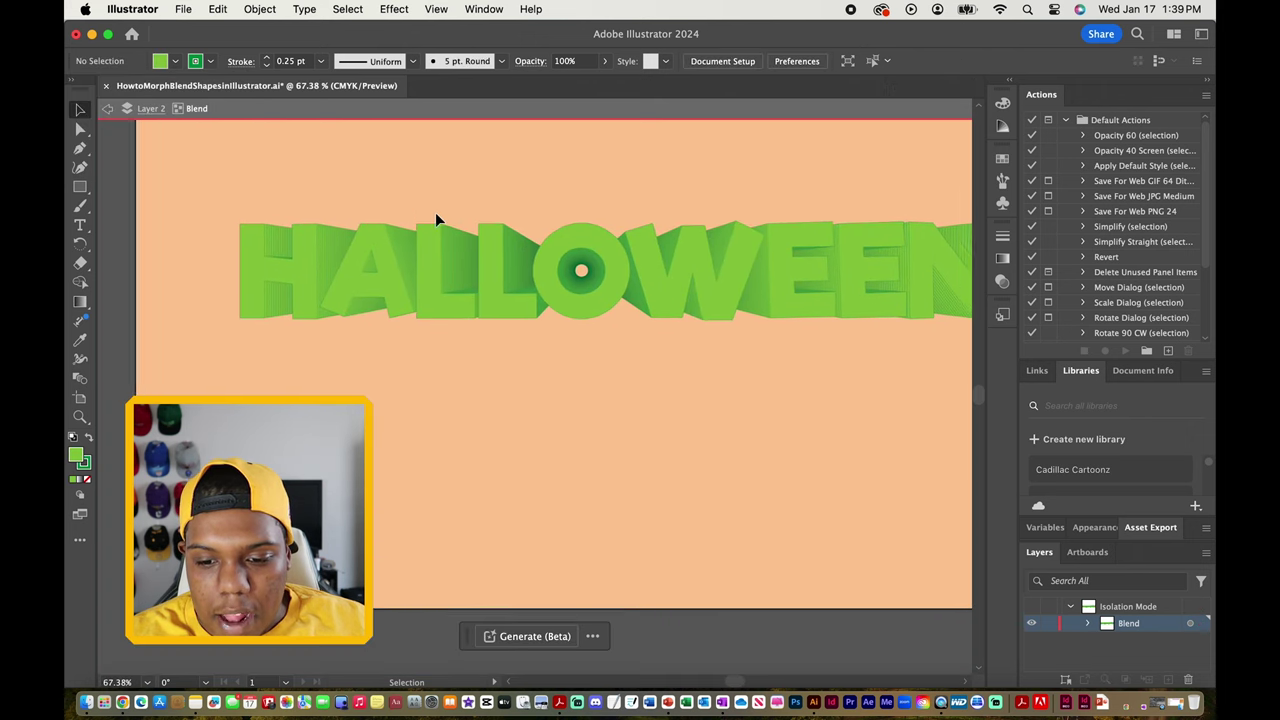
scroll(435, 212, right, 2)
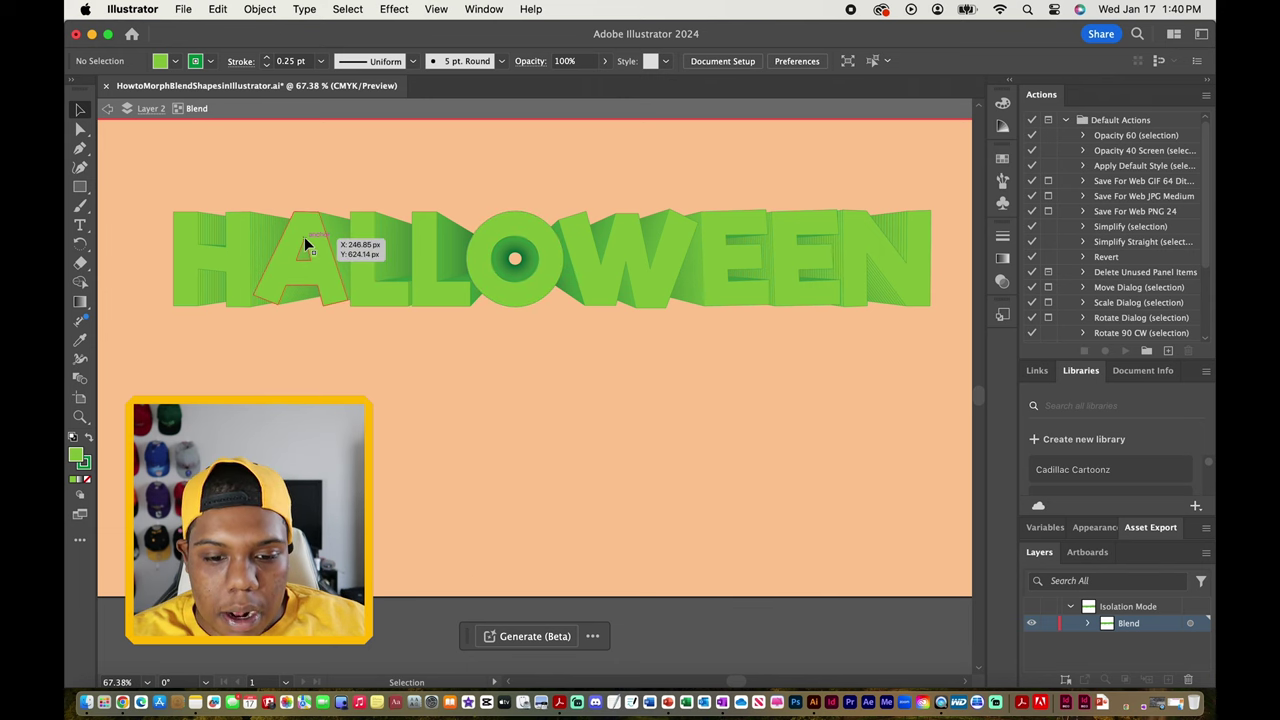
scroll(322, 245, up, 5)
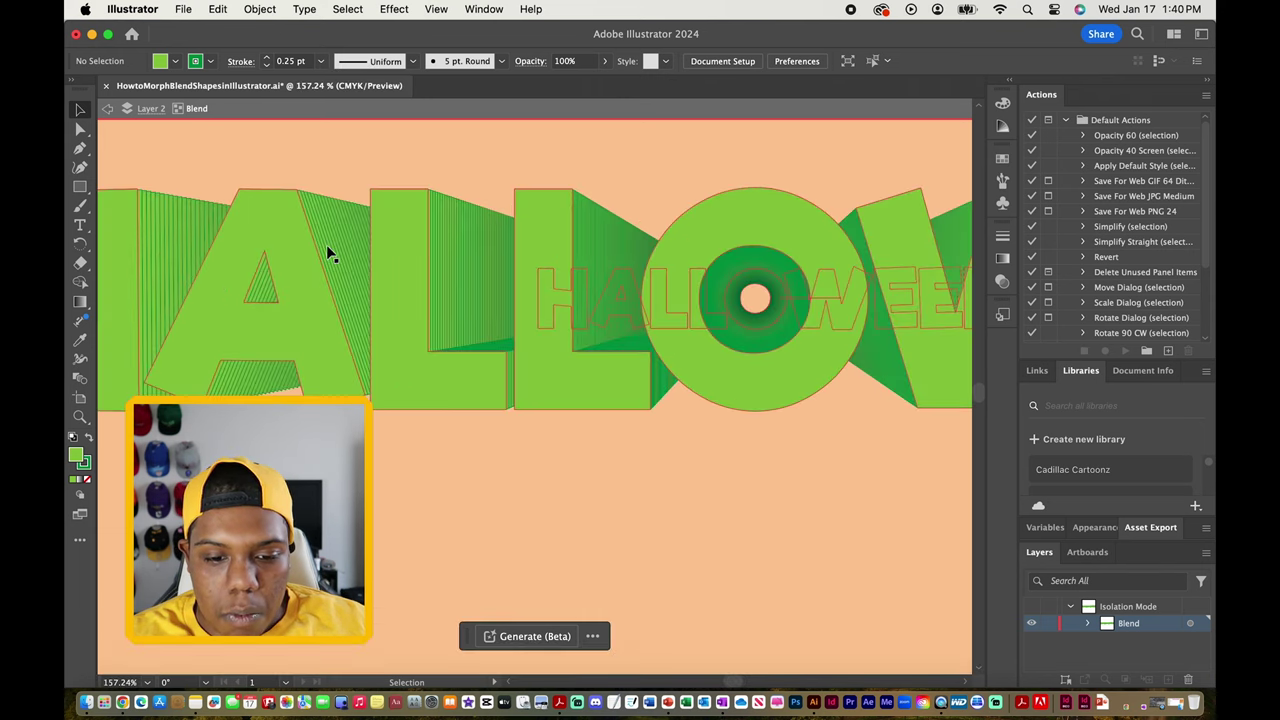
scroll(326, 244, up, 5)
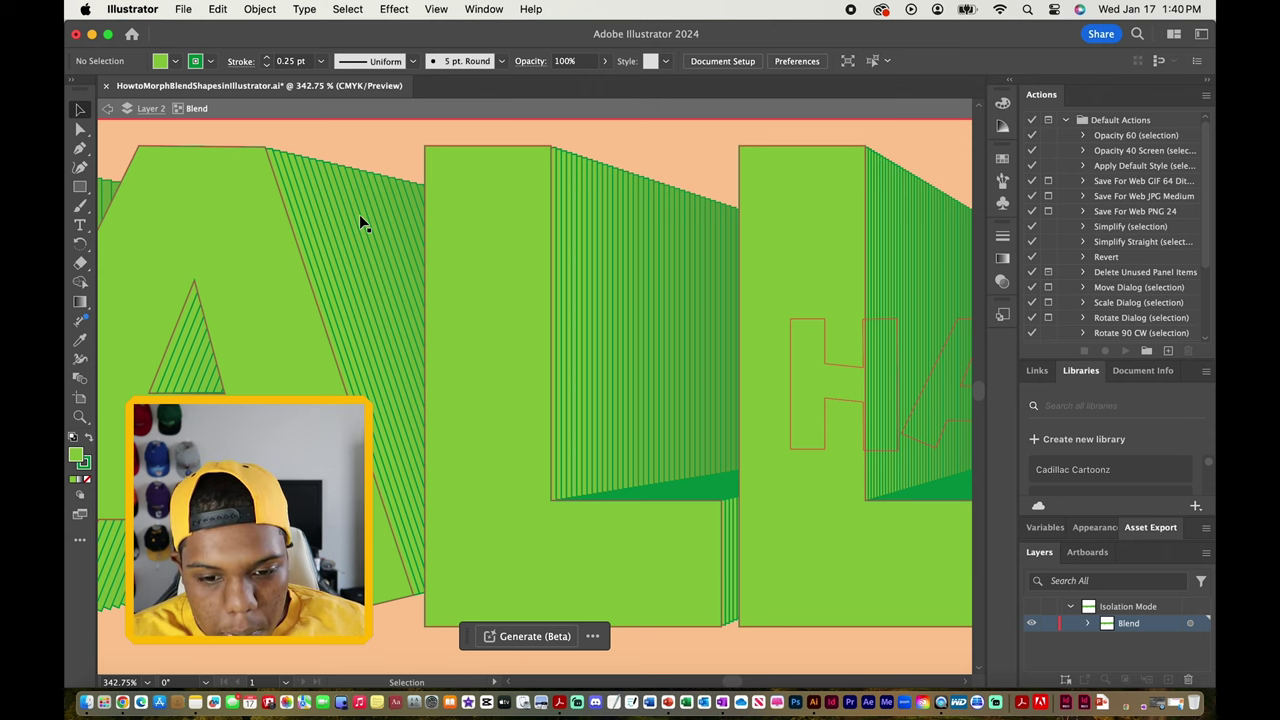
- Set the HALLOWEEN blend's spacing to 1000 specified steps with page-aligned orientation and deselect the lettering
scroll(359, 214, down, 5)
click(405, 237)
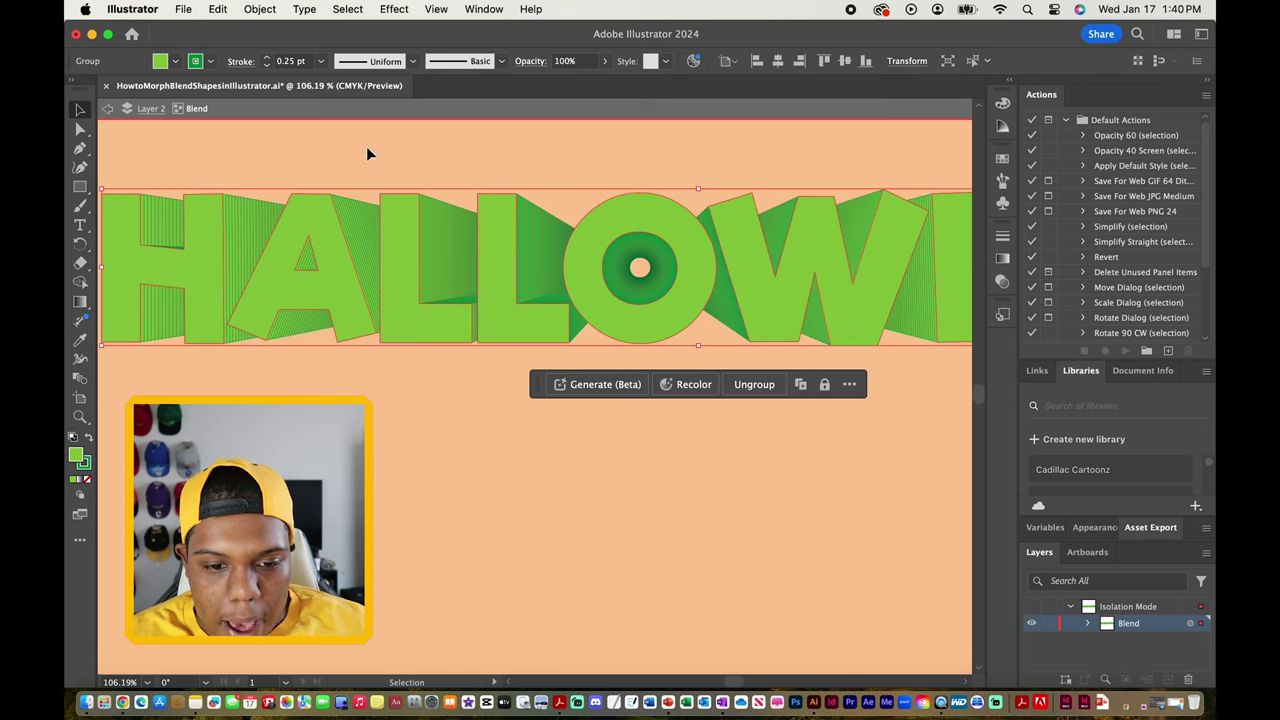
click(259, 9)
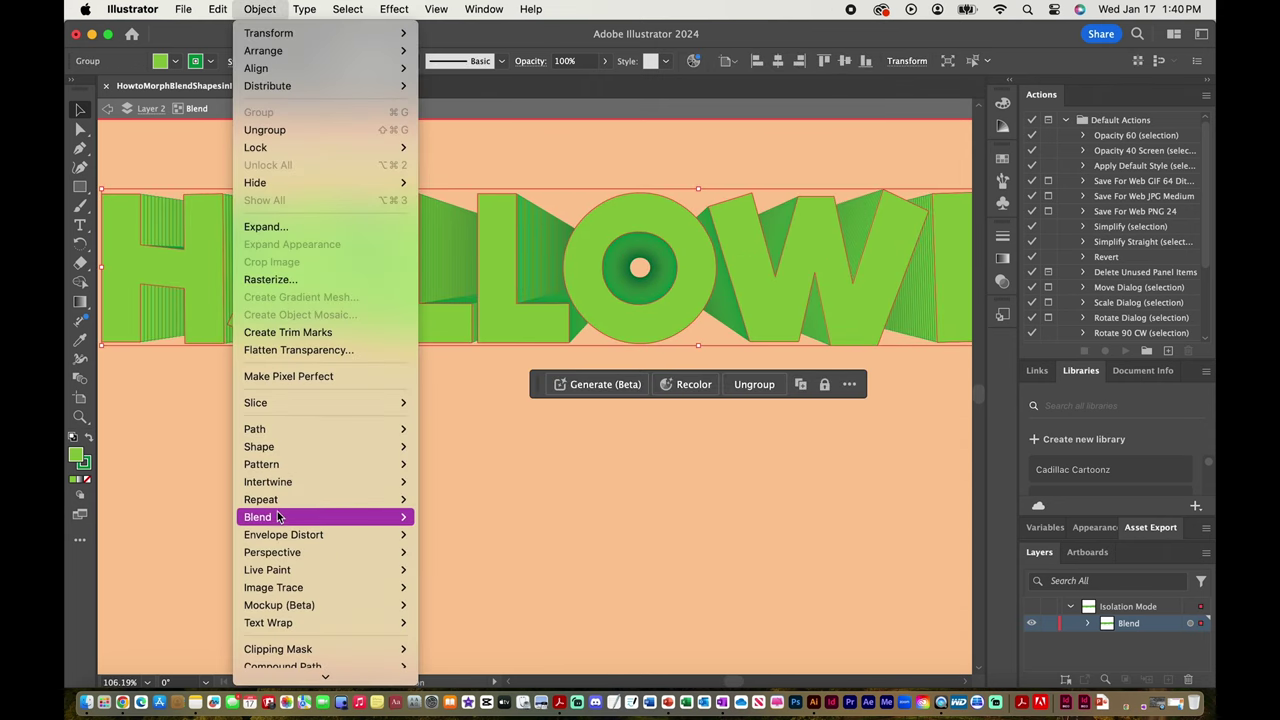
mouse_move(300, 517)
click(490, 563)
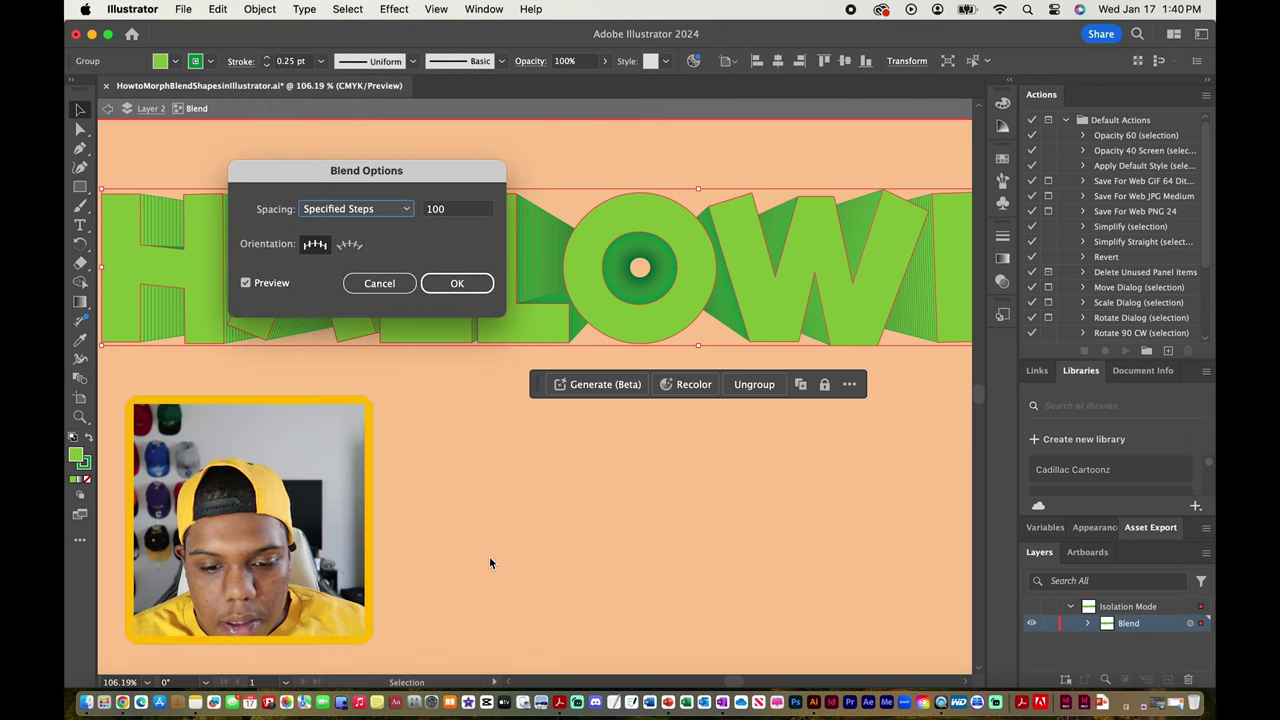
drag(465, 175, 686, 414)
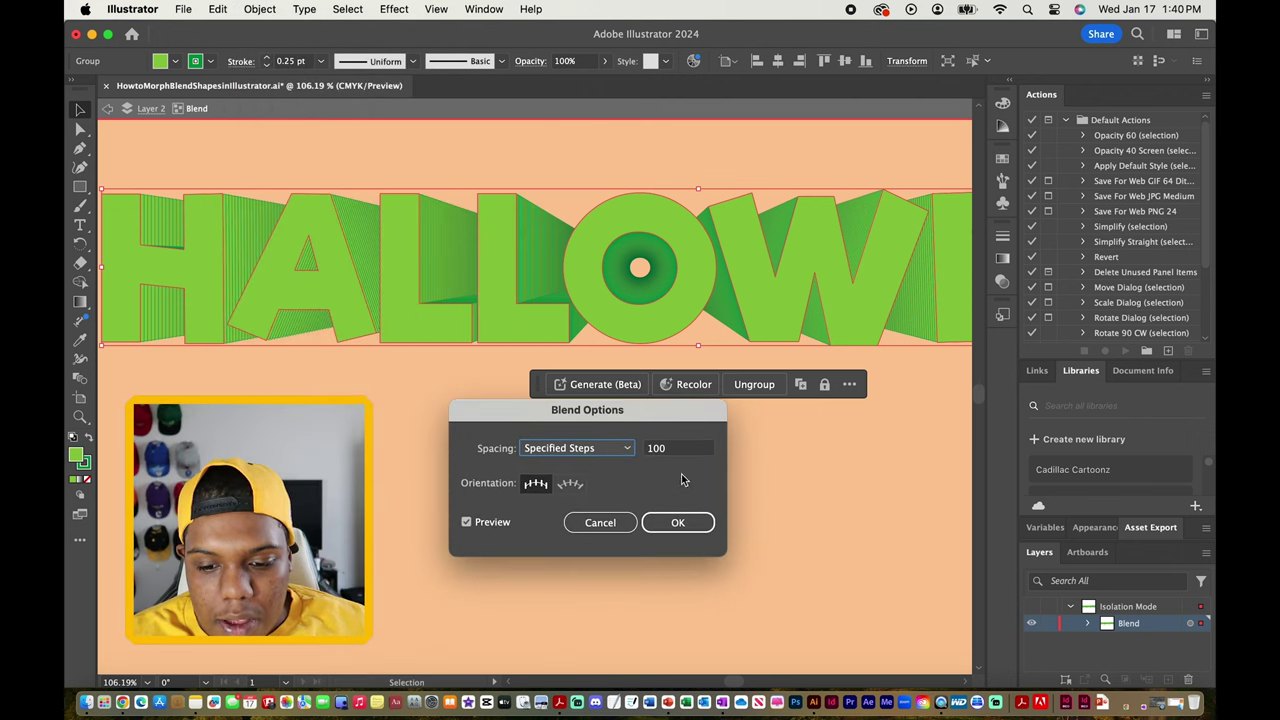
click(701, 452)
double_click(677, 450)
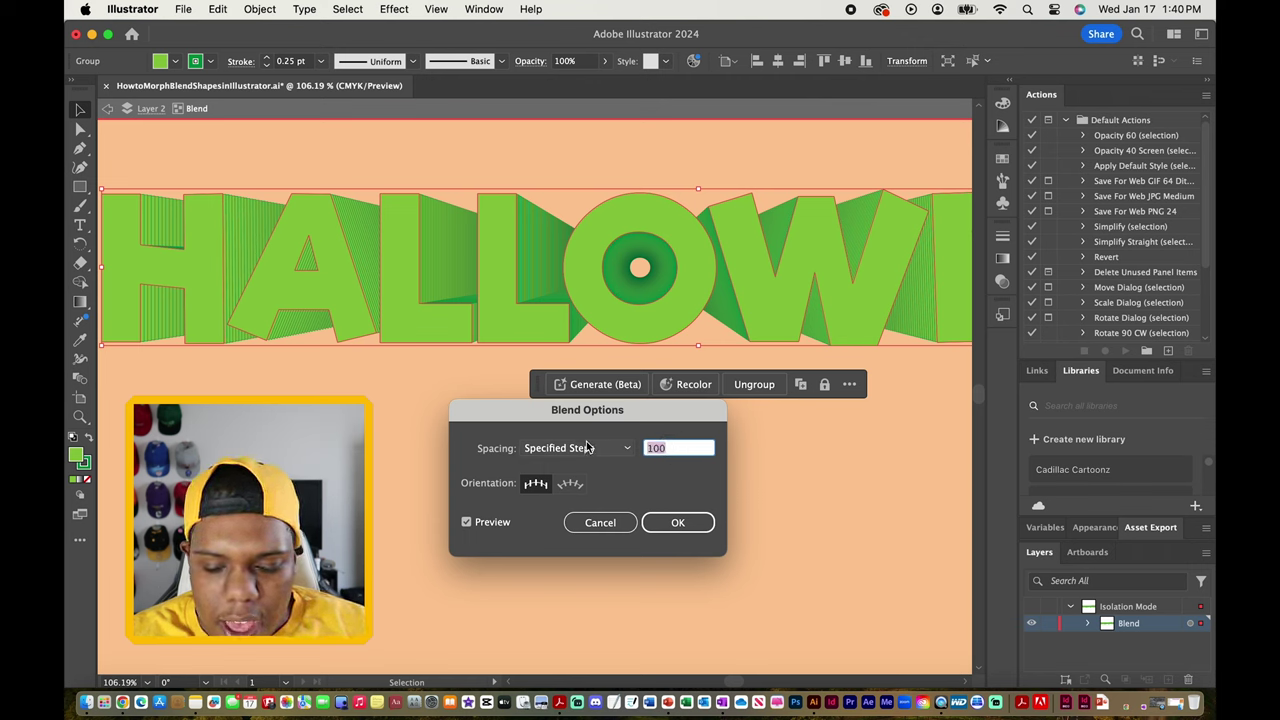
key(Right)
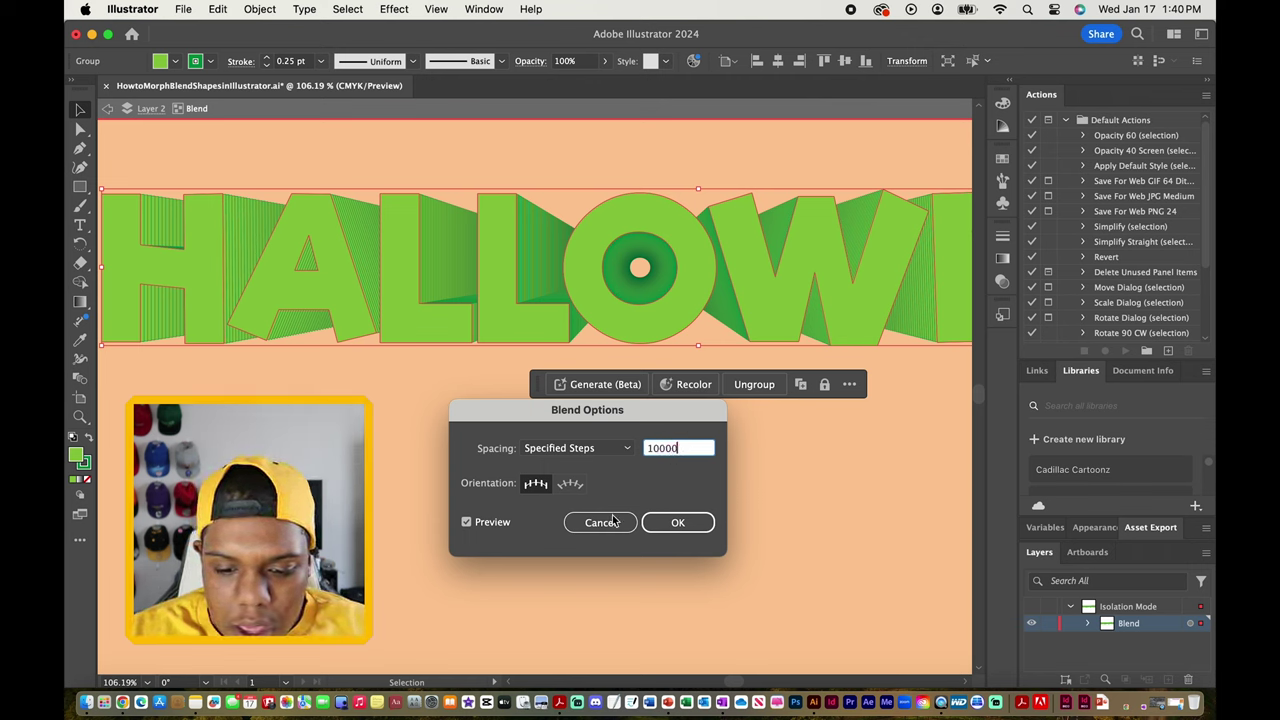
key(Tab)
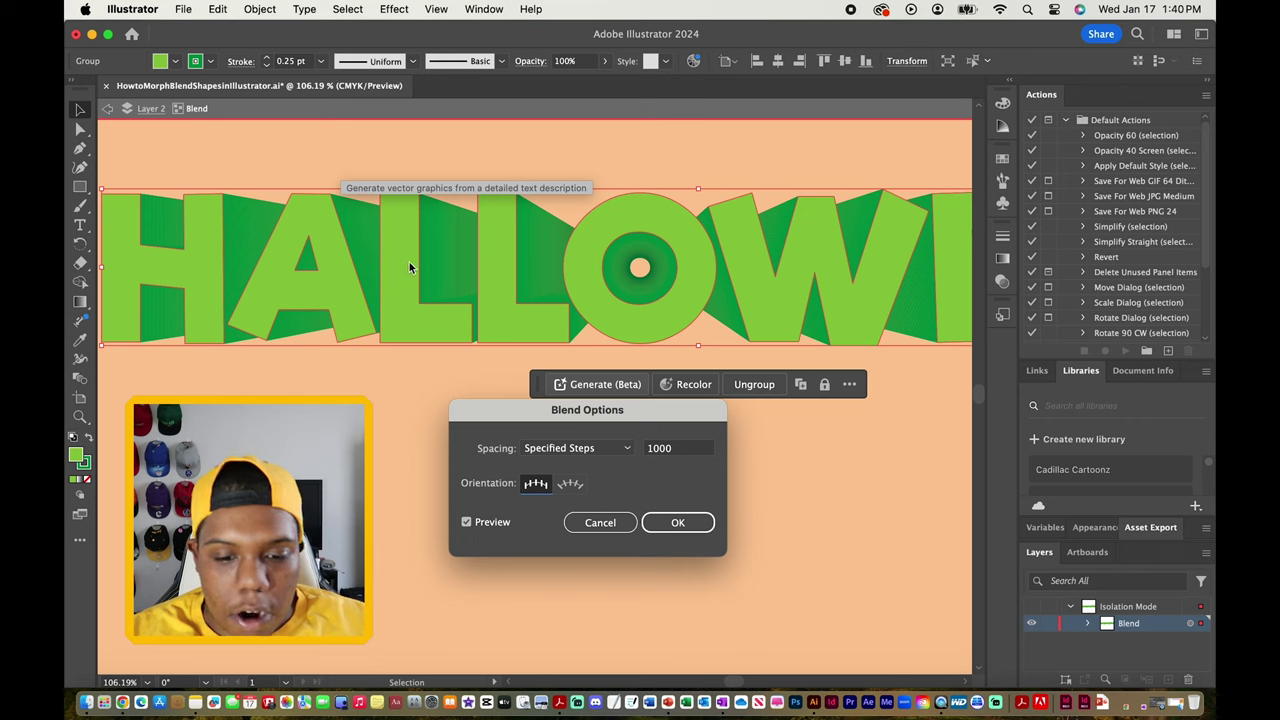
click(670, 527)
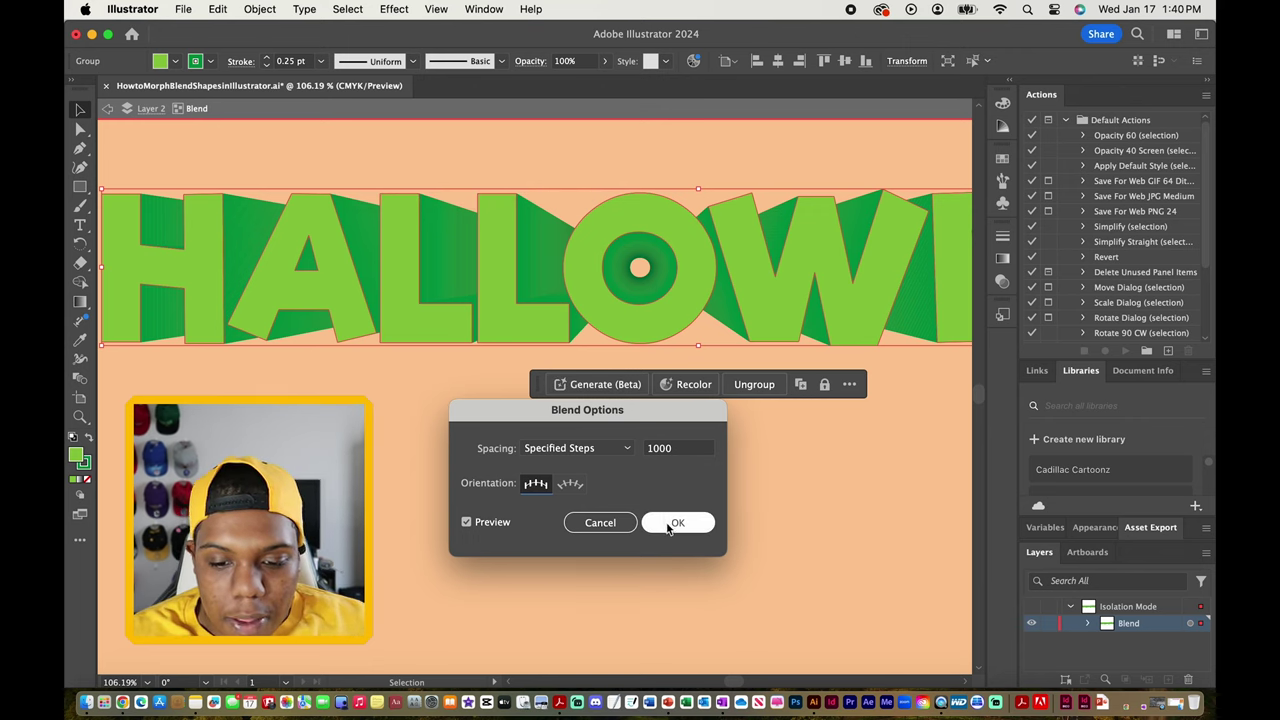
click(790, 520)
- Inspect the whole HALLOWEEN extrusion and its blend outlines at a reduced view, leaving it deselected
scroll(789, 519, down, 5)
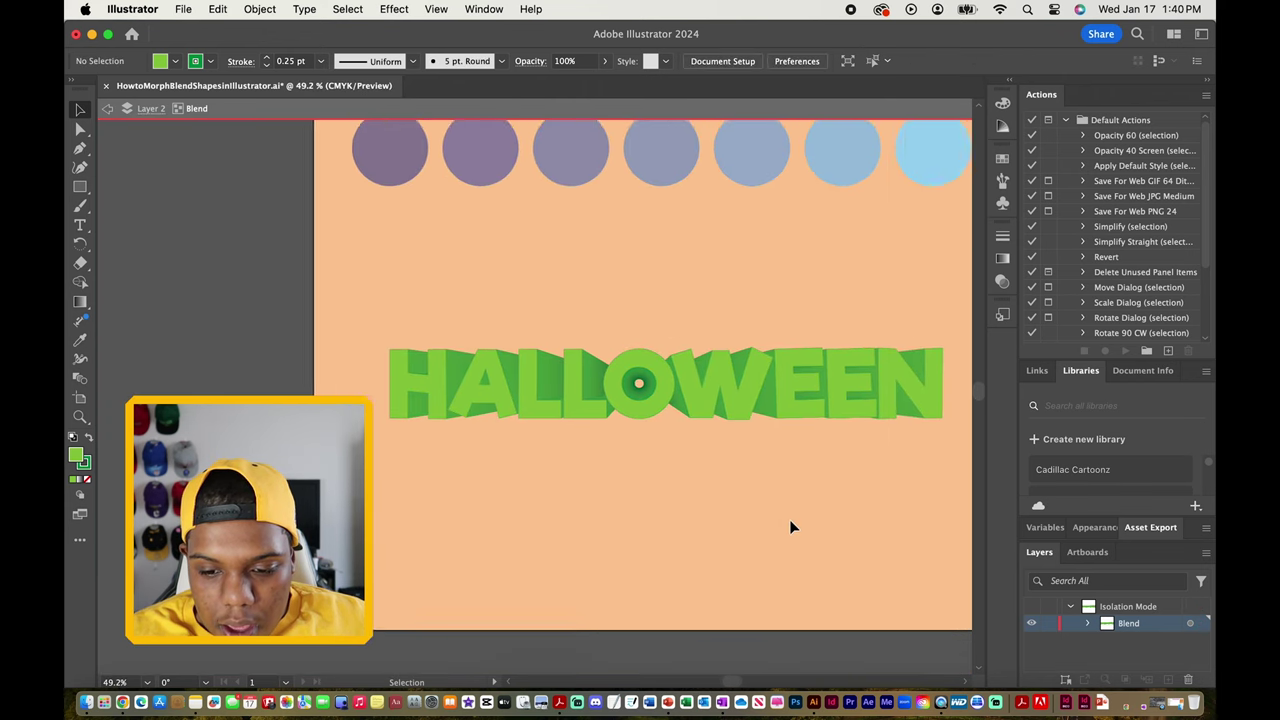
scroll(725, 500, up, 3)
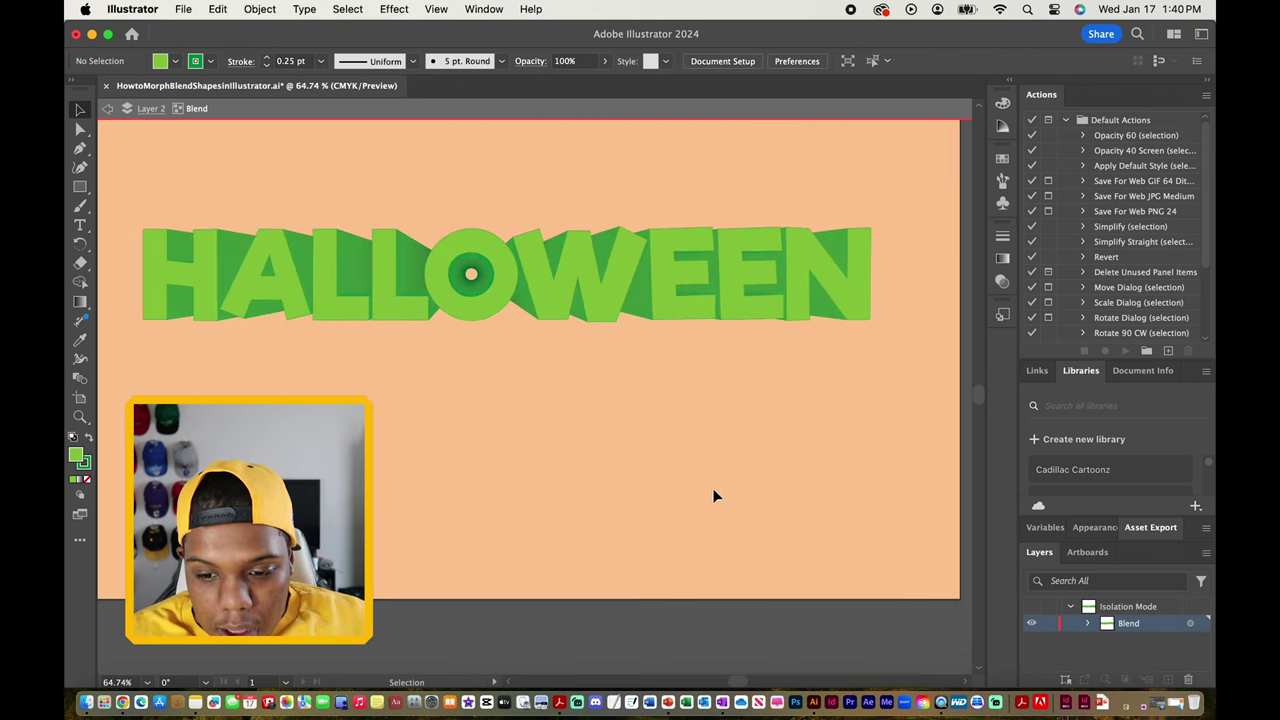
scroll(710, 472, left, 2)
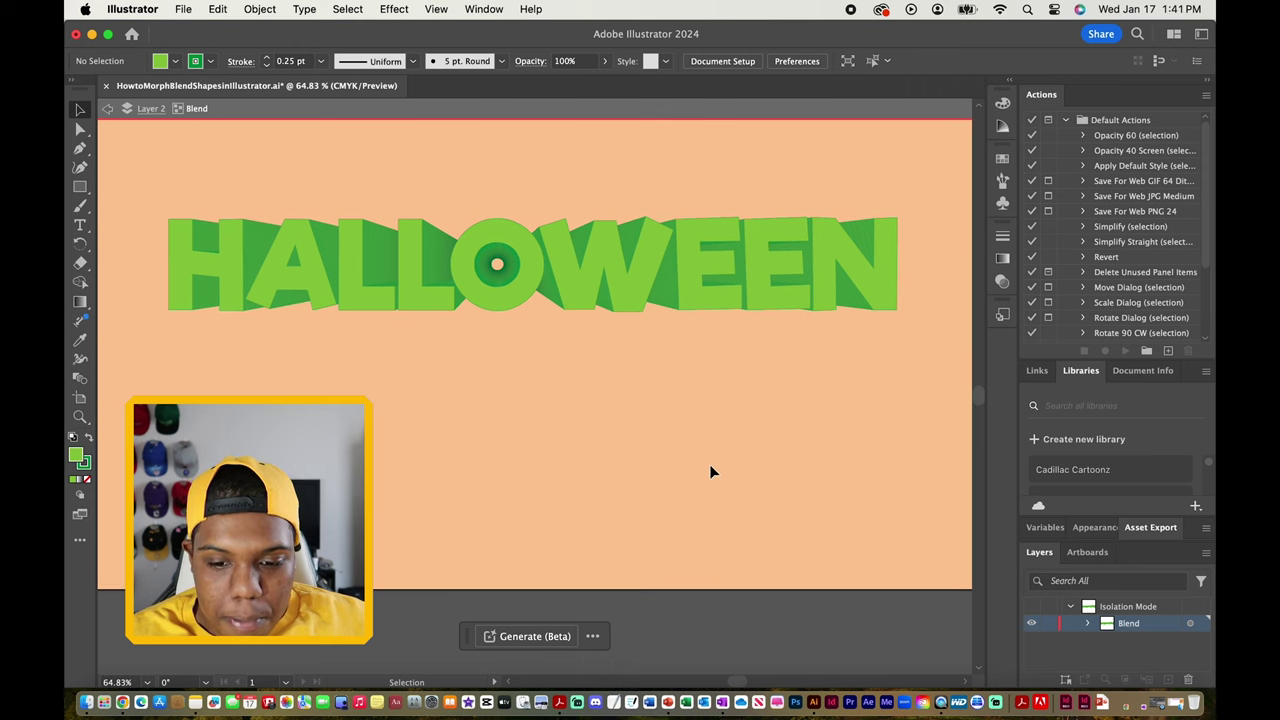
scroll(709, 464, down, 3)
click(680, 357)
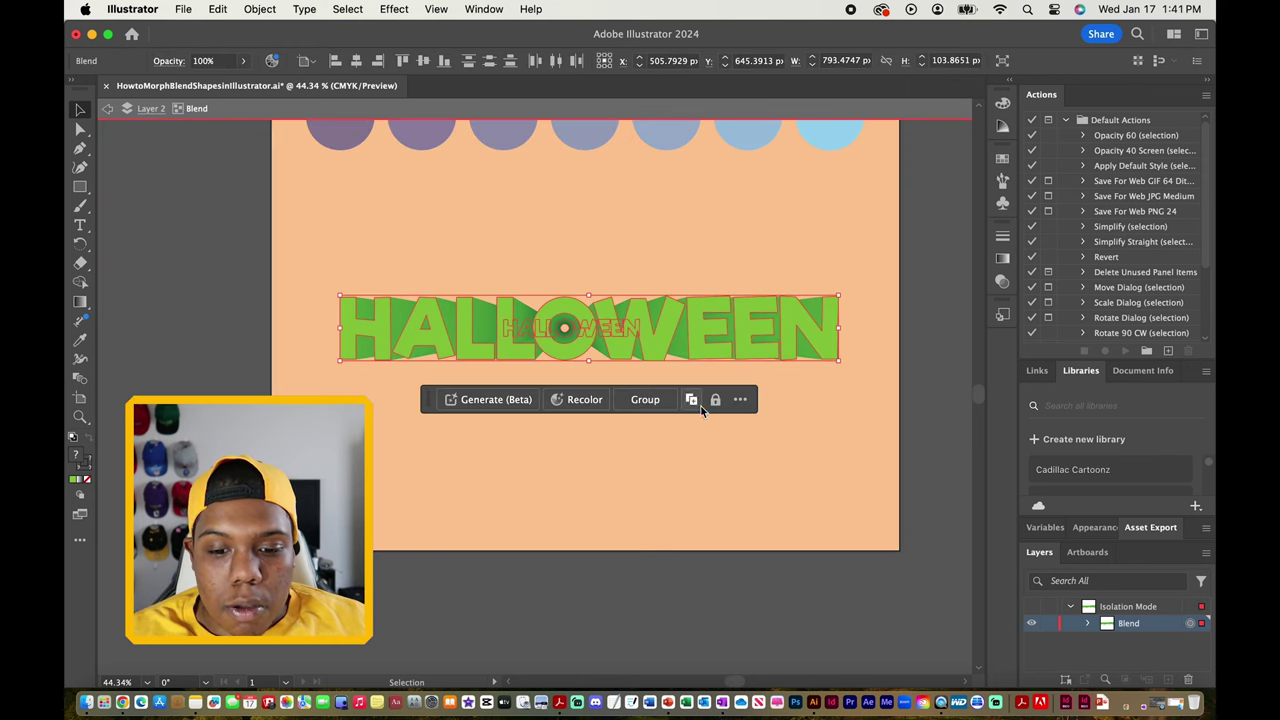
click(759, 492)
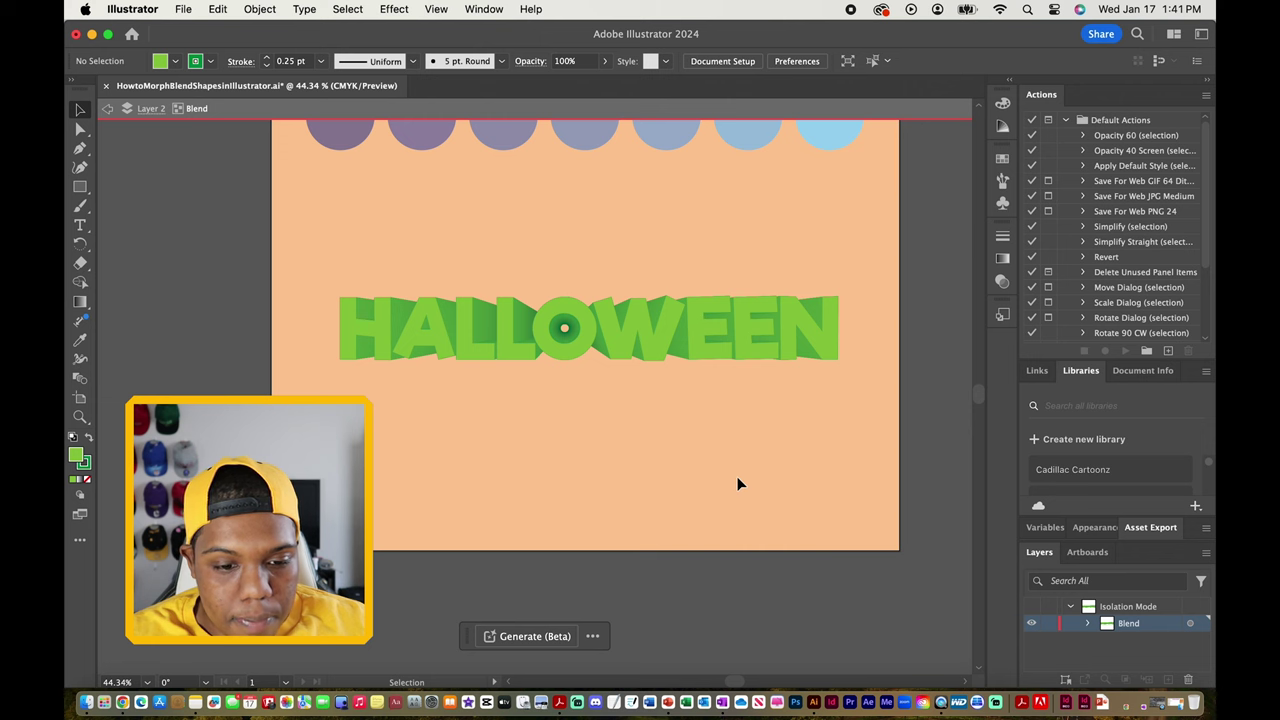
- Exit isolation mode, duplicate the HALLOWEEN blend, and space the two versions one above the other below the circles
double_click(737, 484)
drag(657, 334, 700, 268)
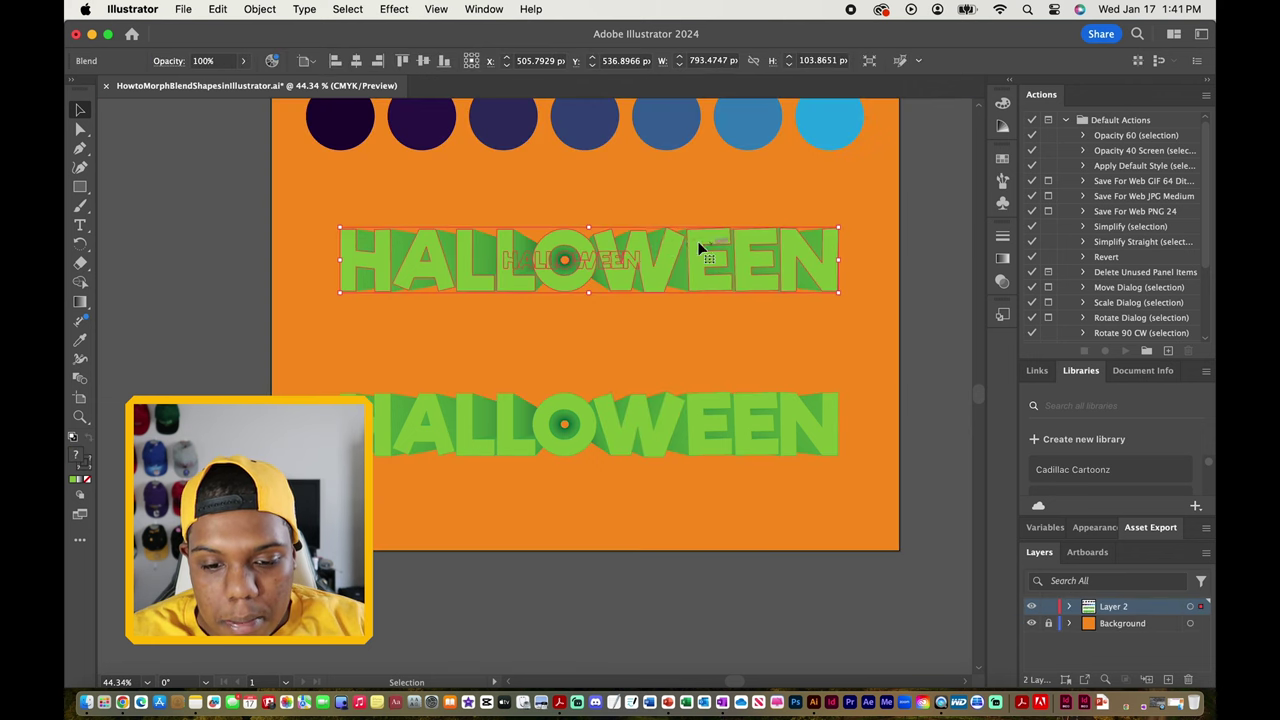
click(871, 347)
drag(762, 436, 769, 414)
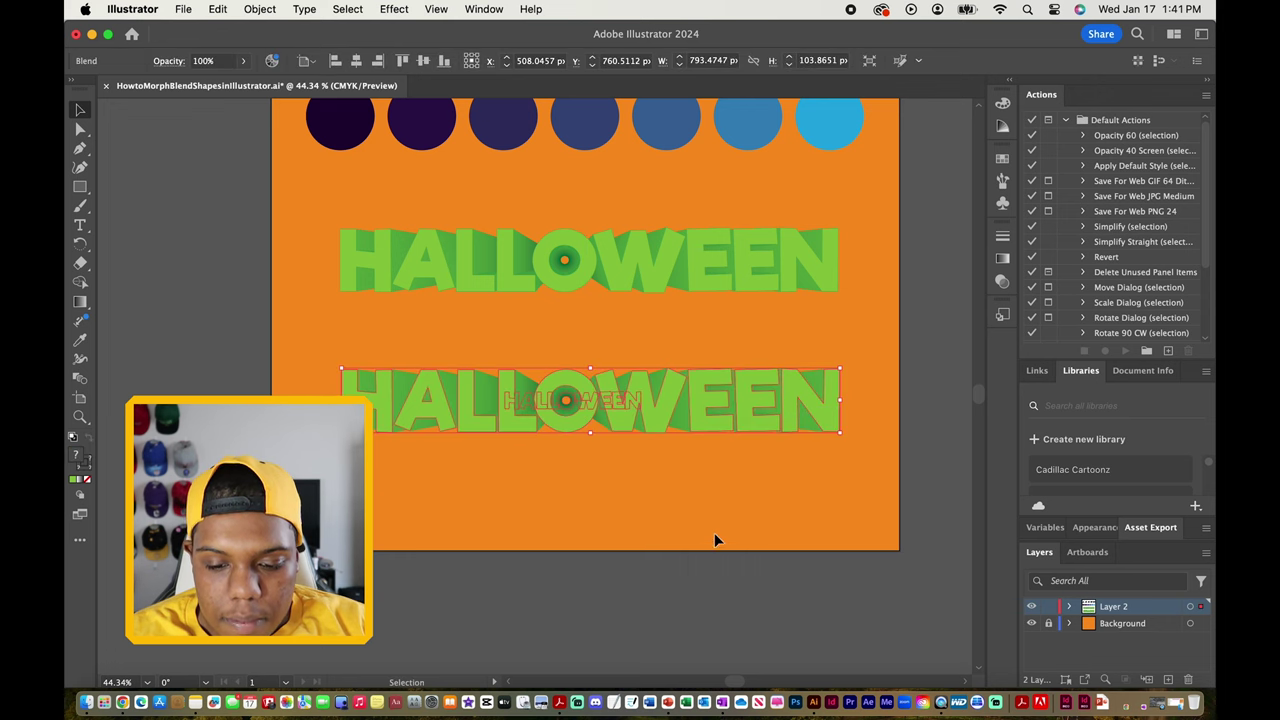
- Isolate the lower HALLOWEEN blend, set its large front lettering's stroke to None, and deselect it
double_click(627, 393)
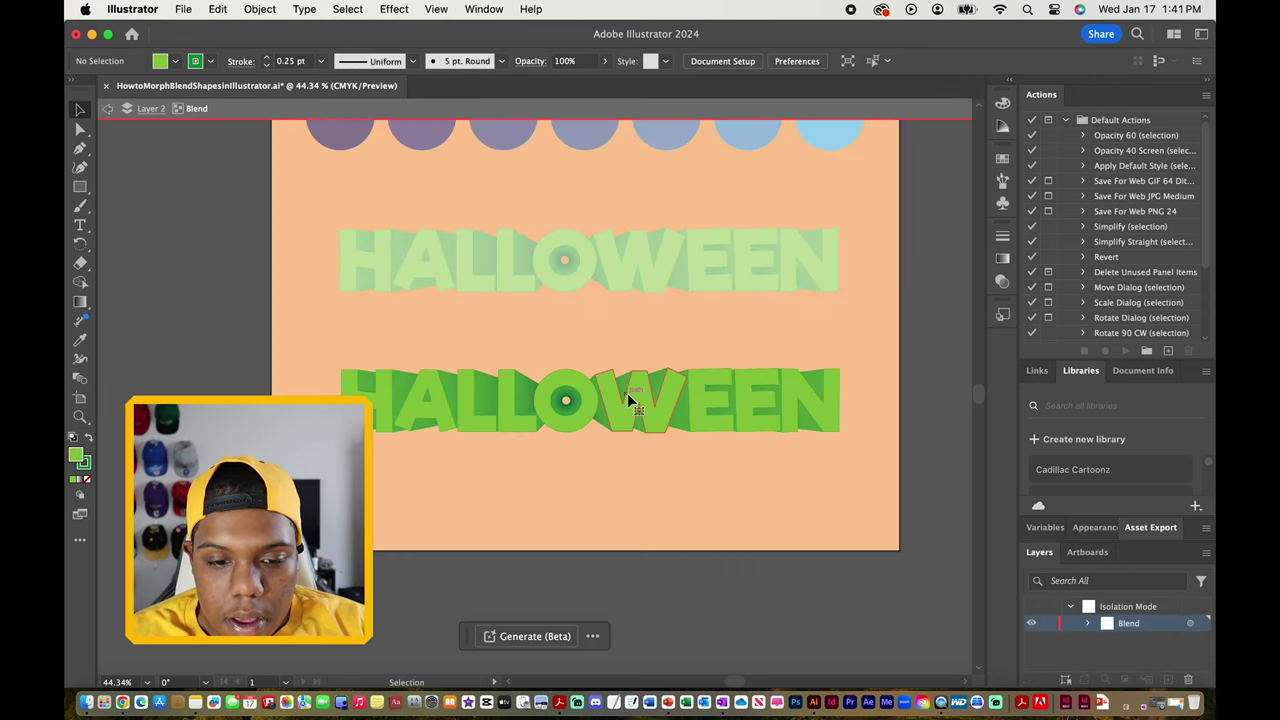
scroll(550, 440, right, 3)
click(601, 388)
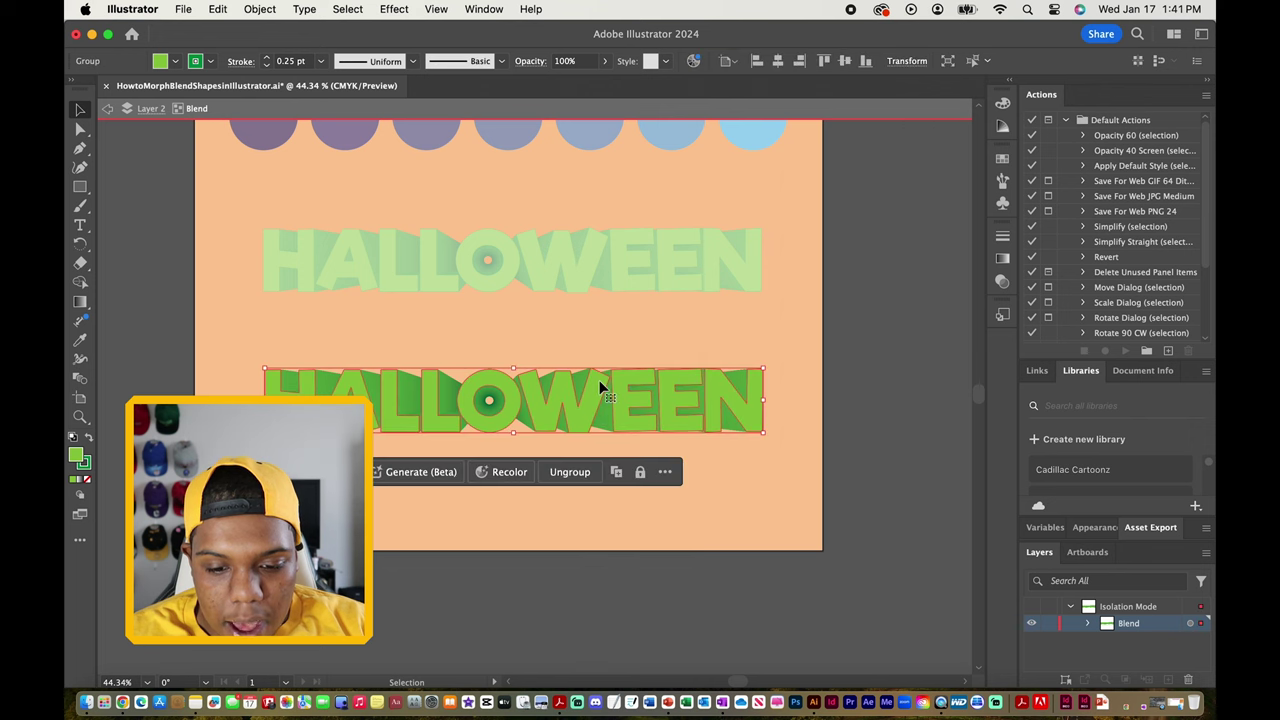
scroll(631, 386, left, 3)
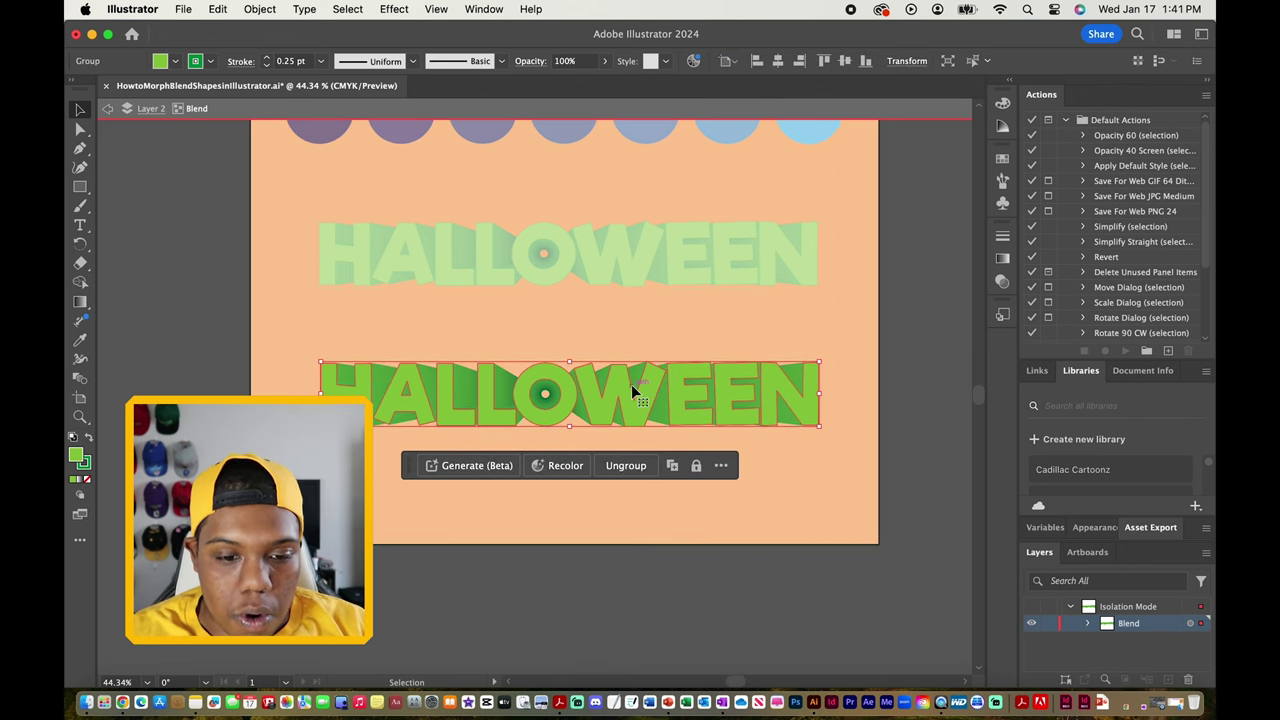
click(212, 62)
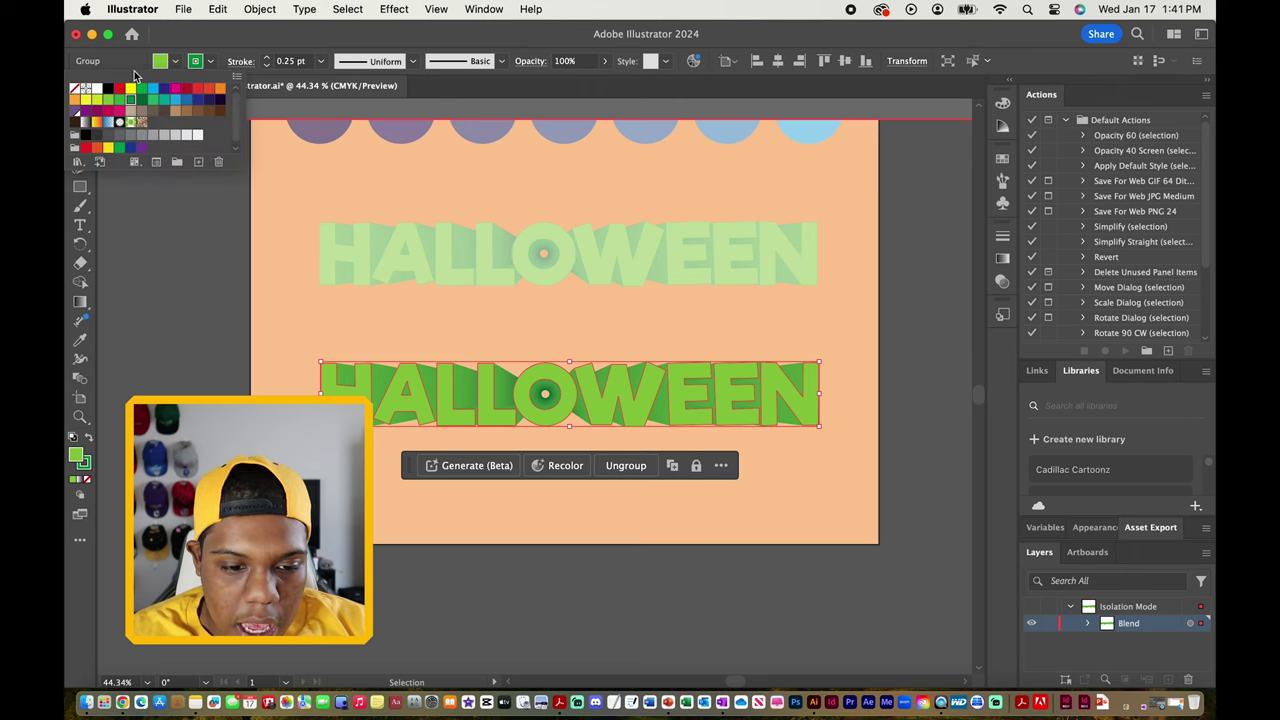
click(75, 95)
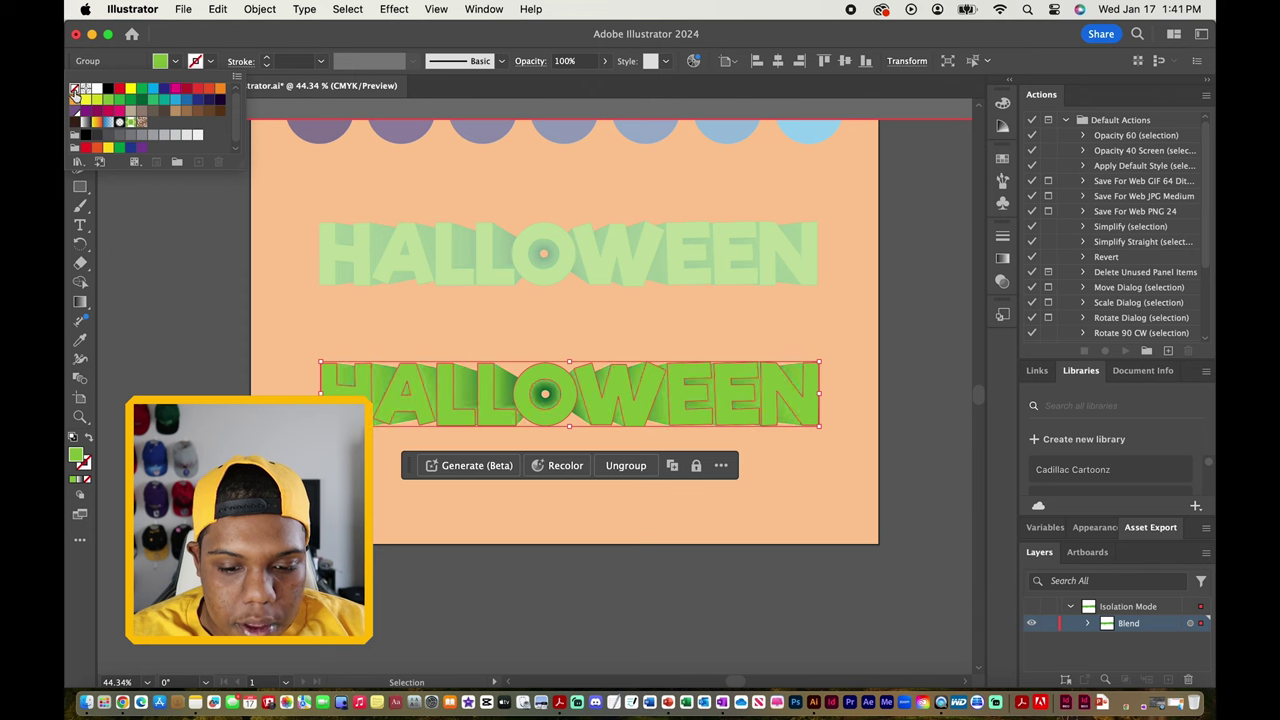
click(240, 327)
click(224, 340)
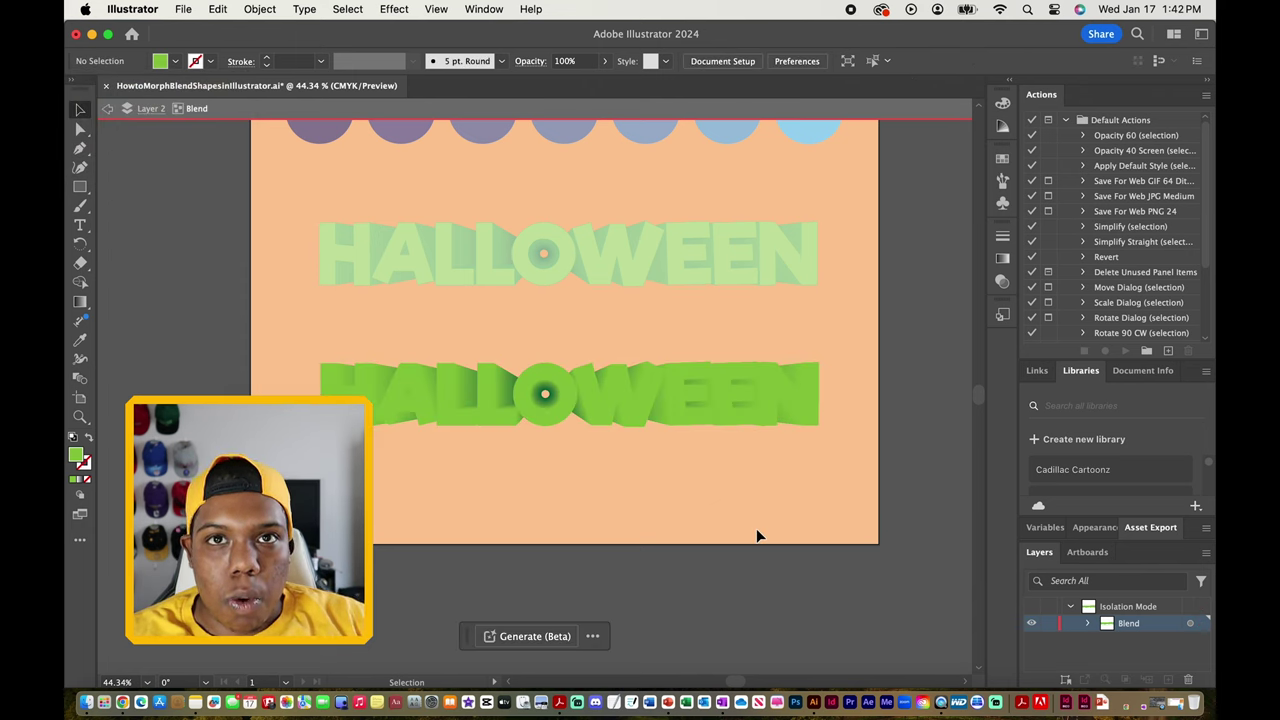
- Copy the lower blend's front lettering, paste it outside the blend as a separate group, and place it beneath the lower HALLOWEEN
click(624, 378)
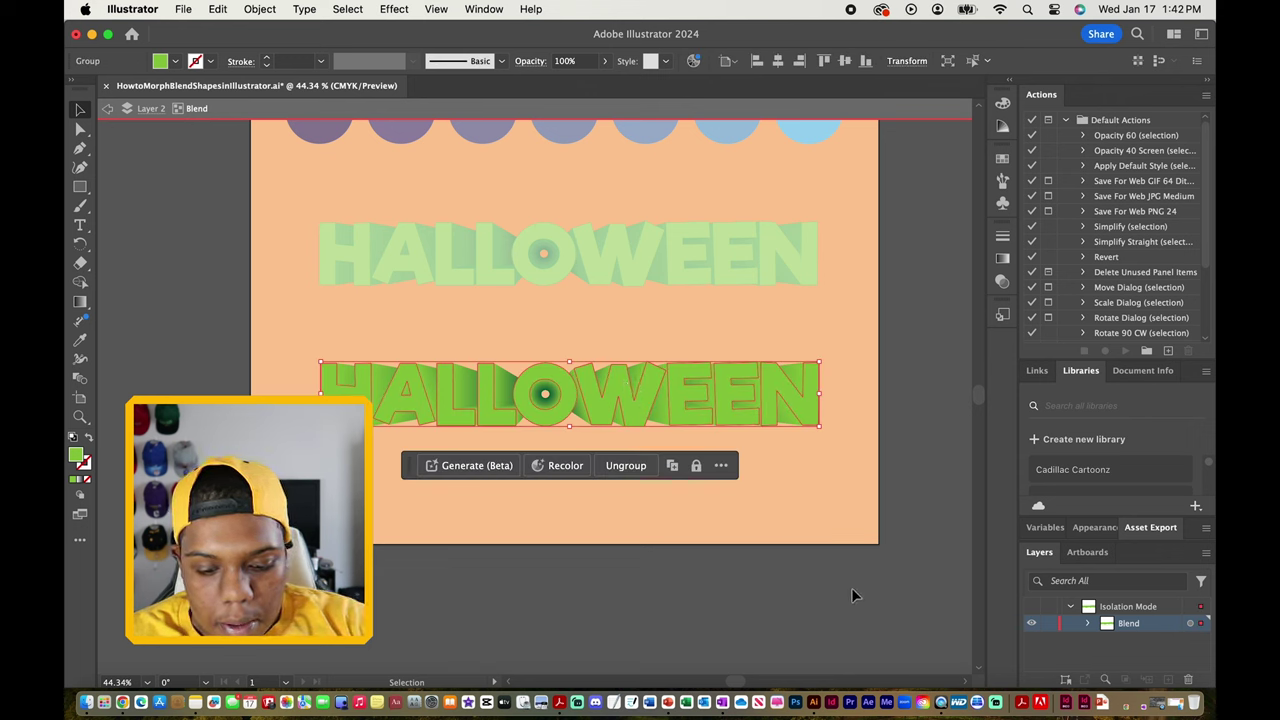
key(super+c)
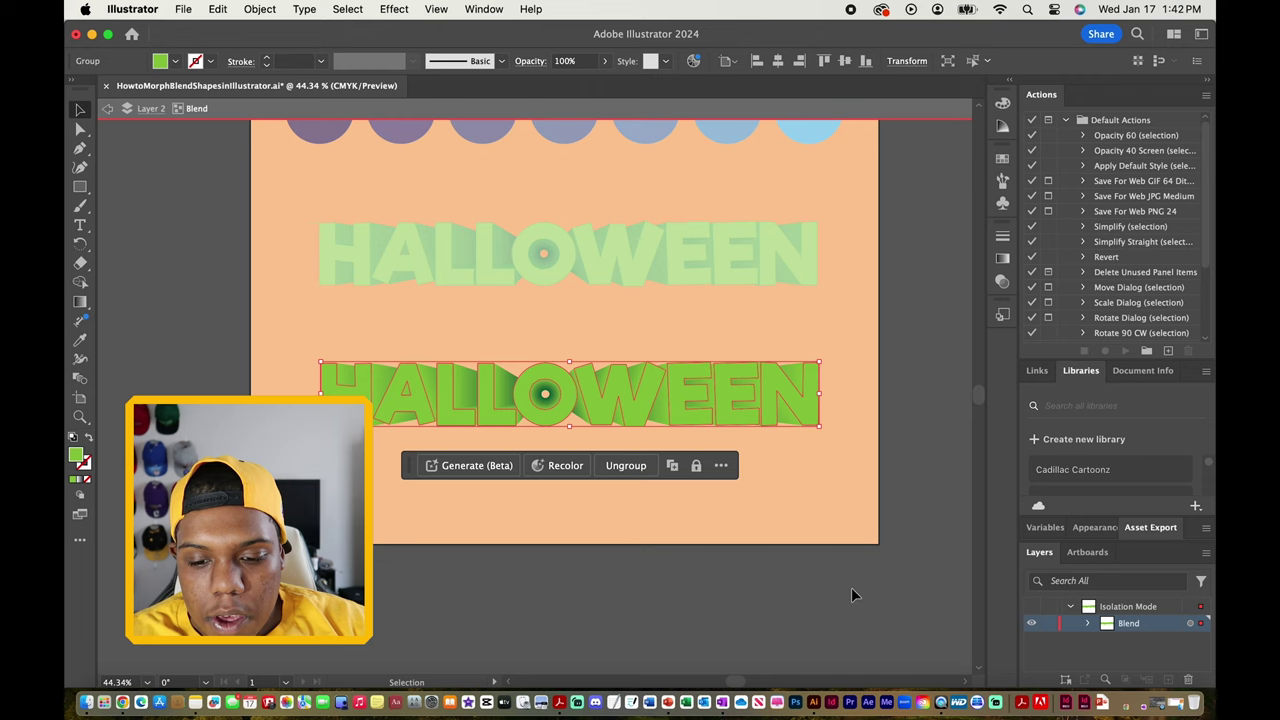
double_click(811, 487)
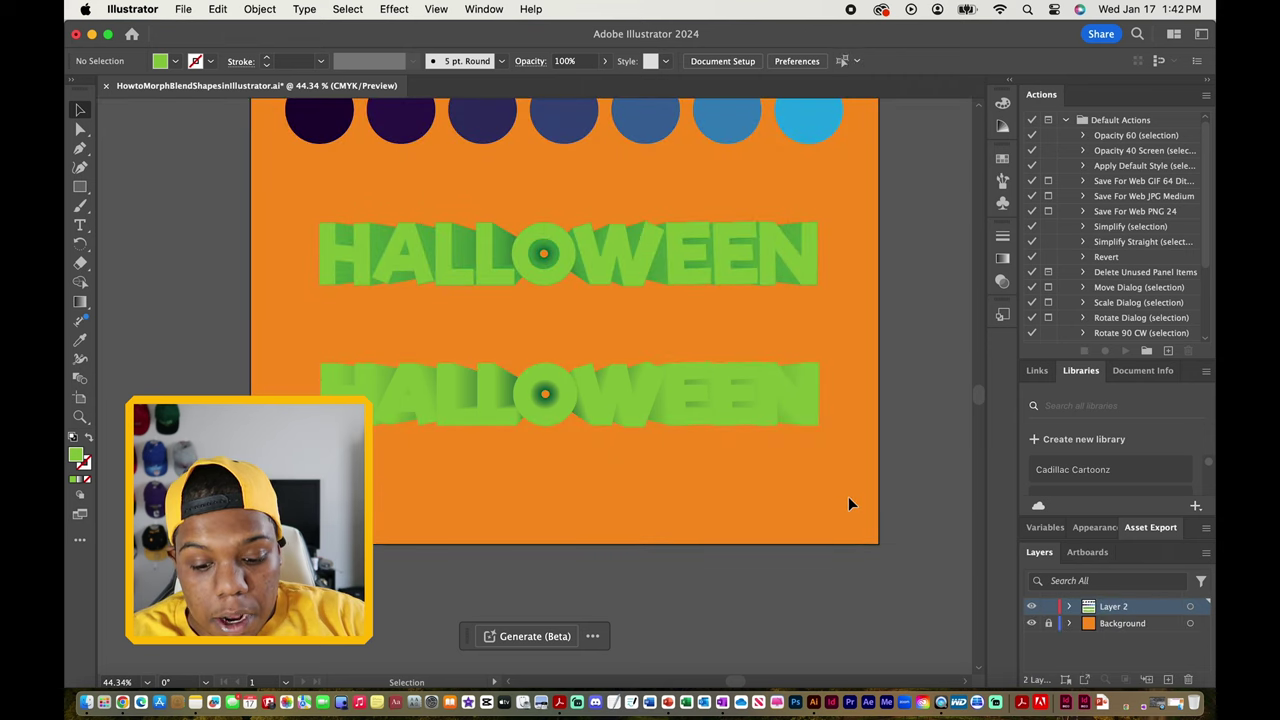
key(super+v)
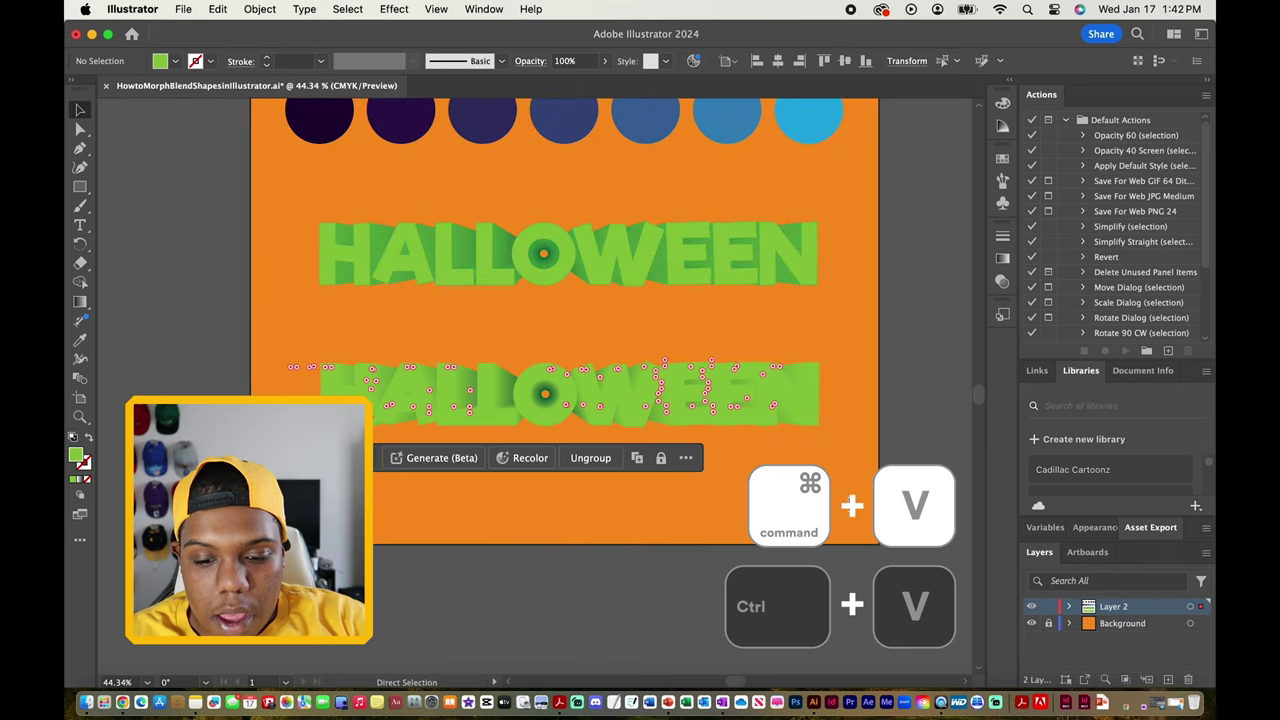
drag(685, 385, 819, 598)
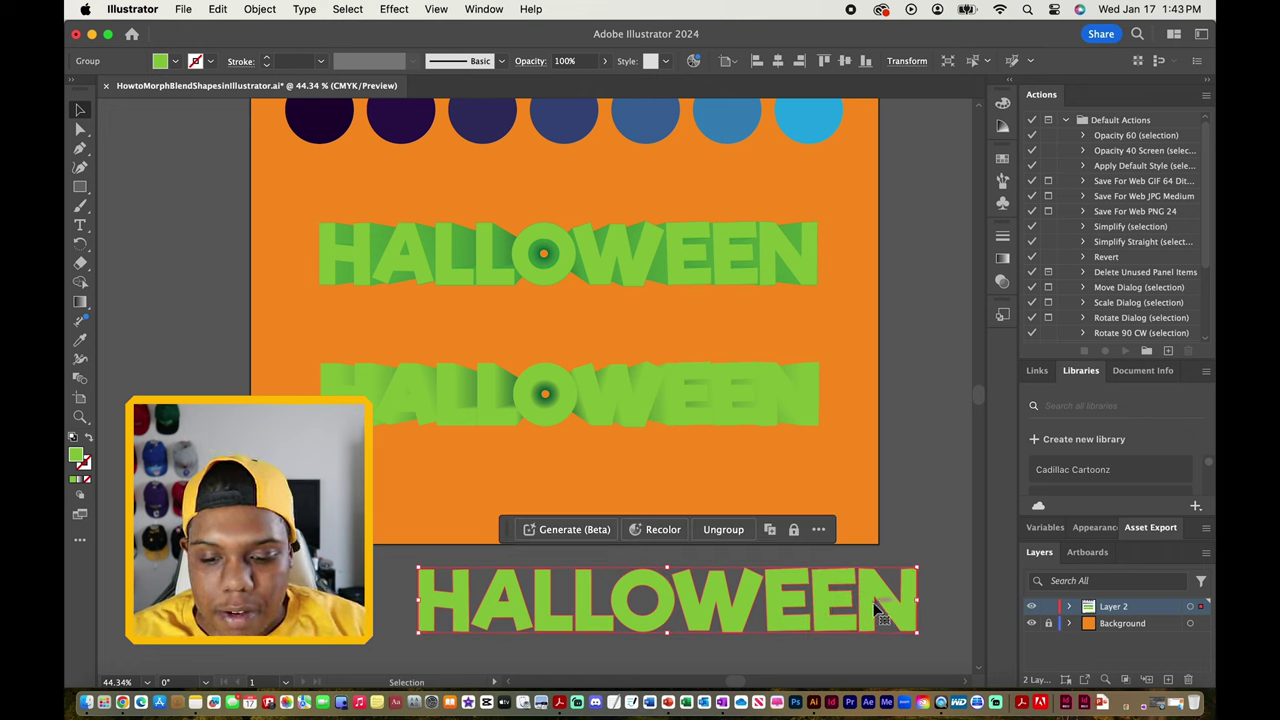
drag(891, 607, 863, 523)
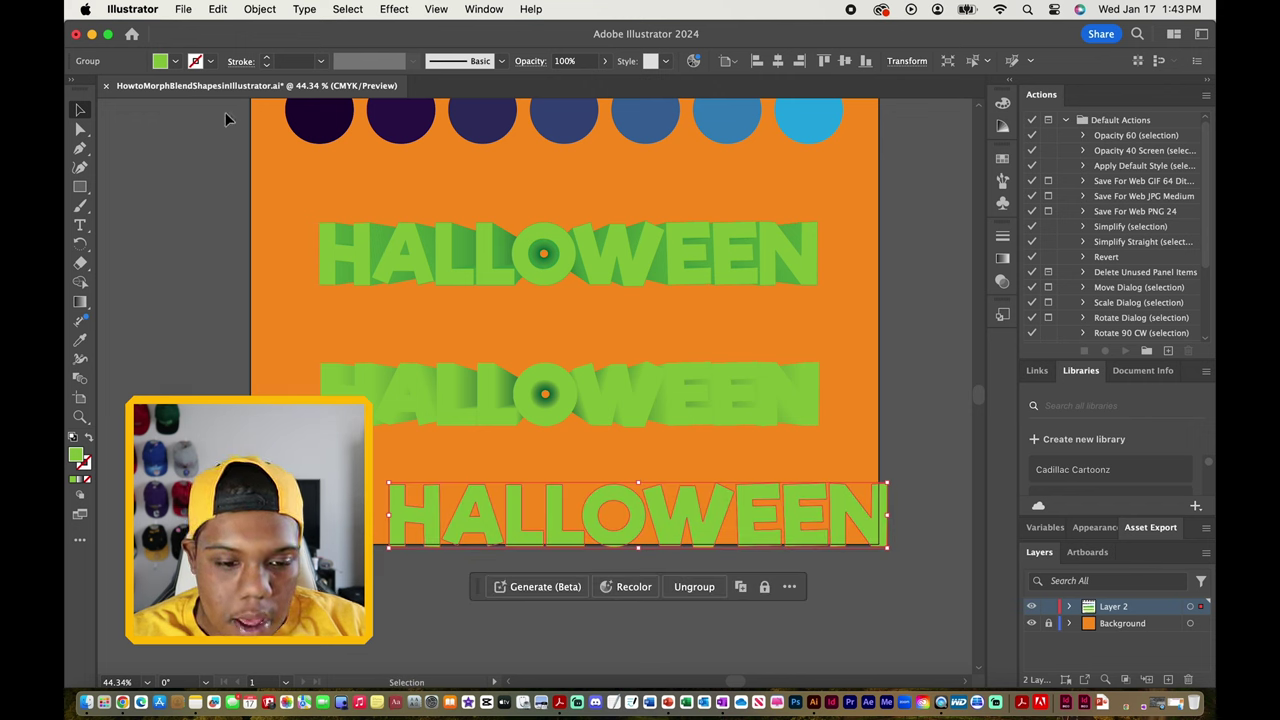
- Fill the pasted HALLOWEEN lettering with black and move it over the front face of the lower blend
click(176, 62)
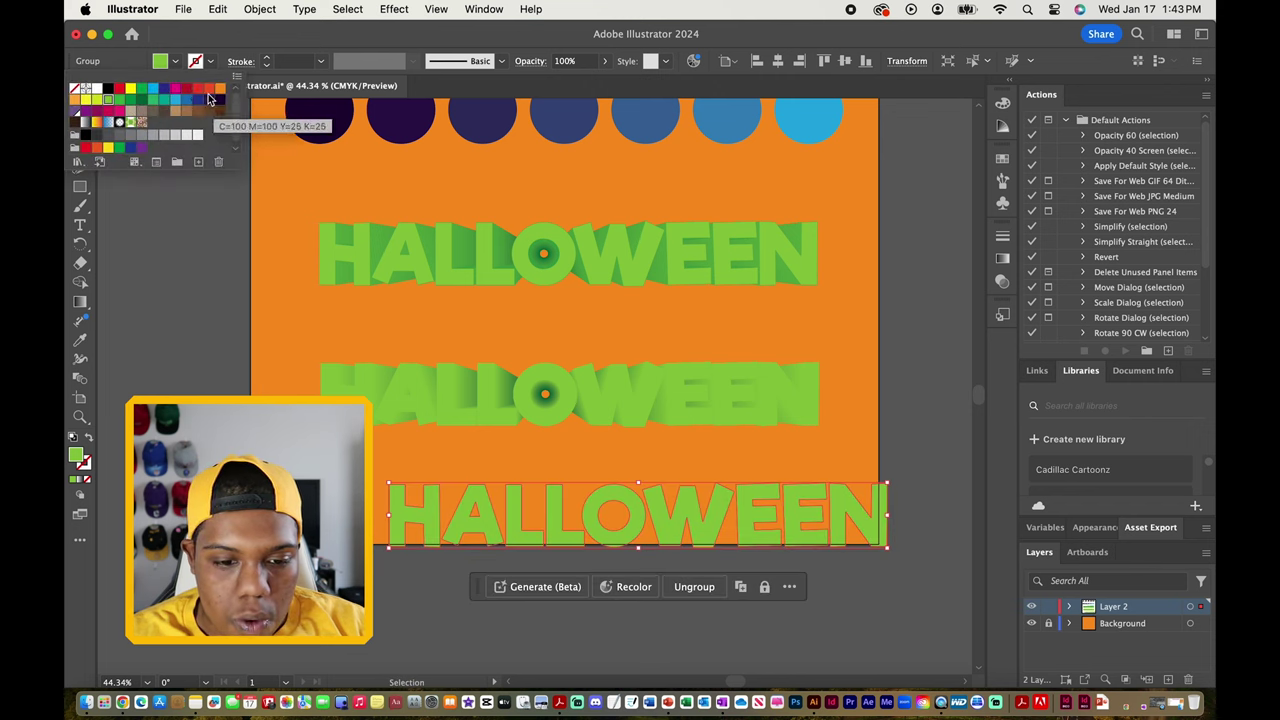
click(108, 93)
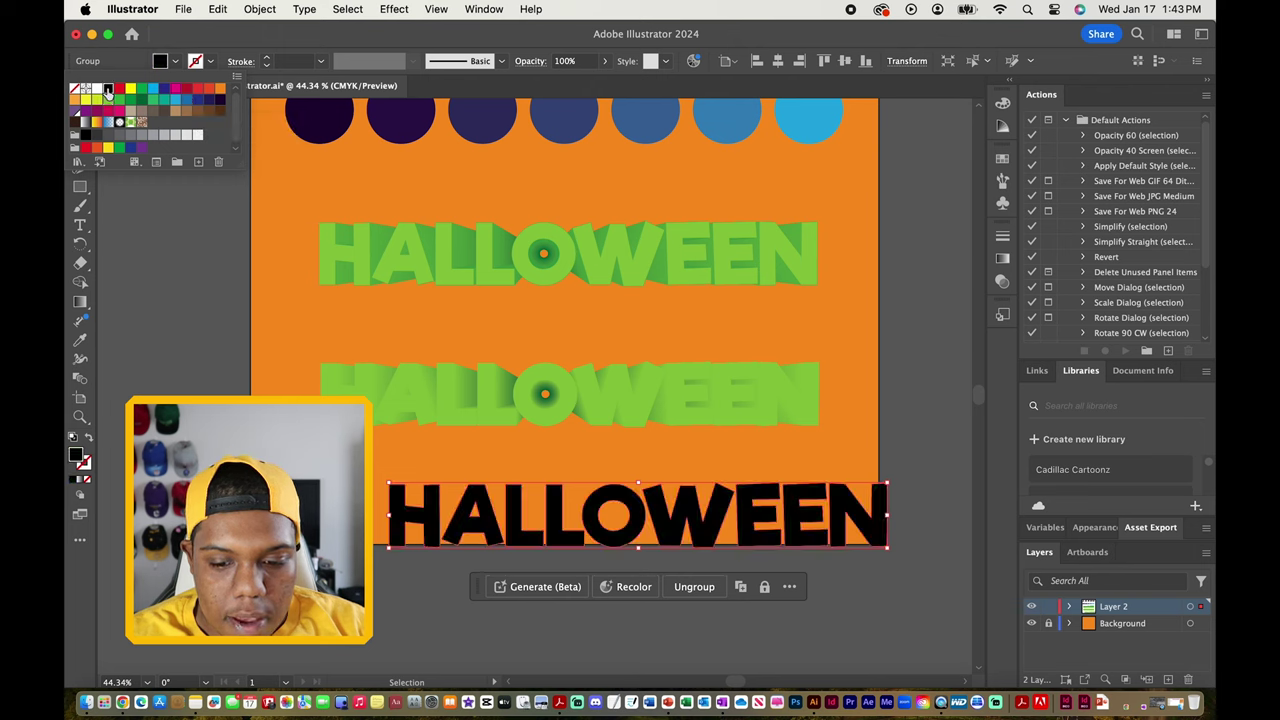
drag(878, 537, 806, 418)
click(839, 511)
- Nudge the black lettering slightly so its edges line up exactly with the front of the lower HALLOWEEN blend
scroll(626, 486, up, 5)
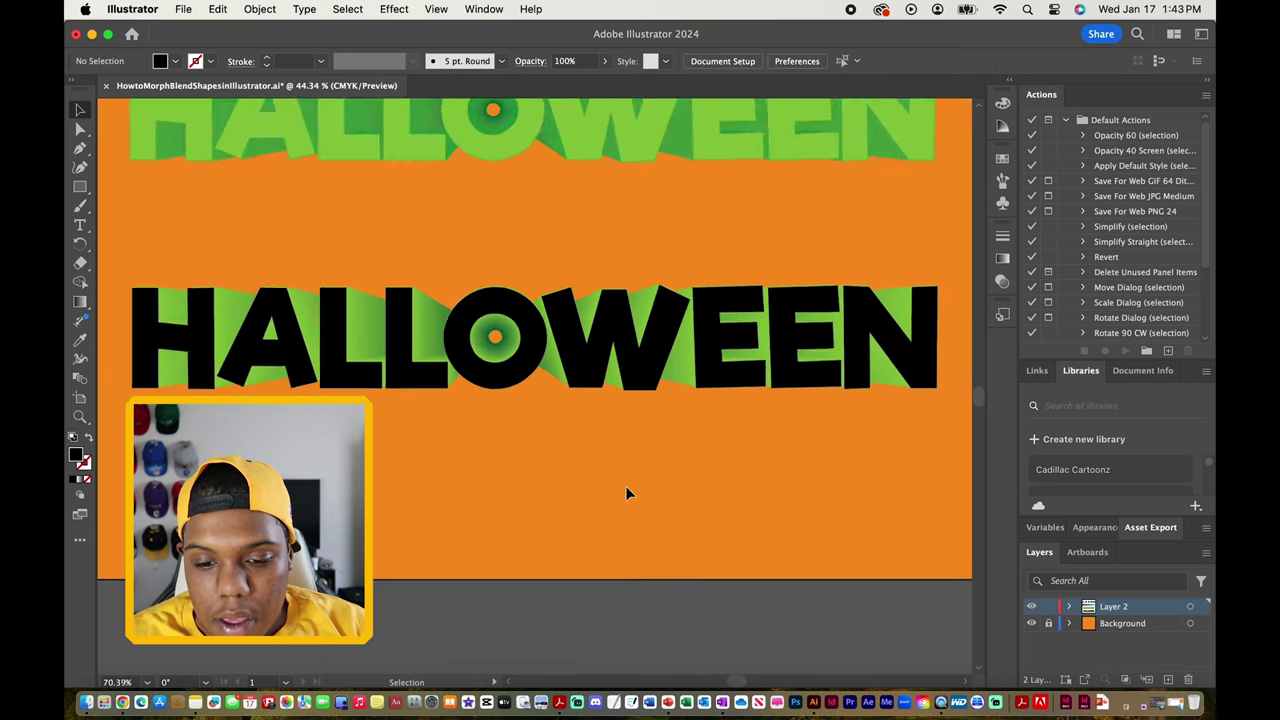
scroll(326, 290, up, 6)
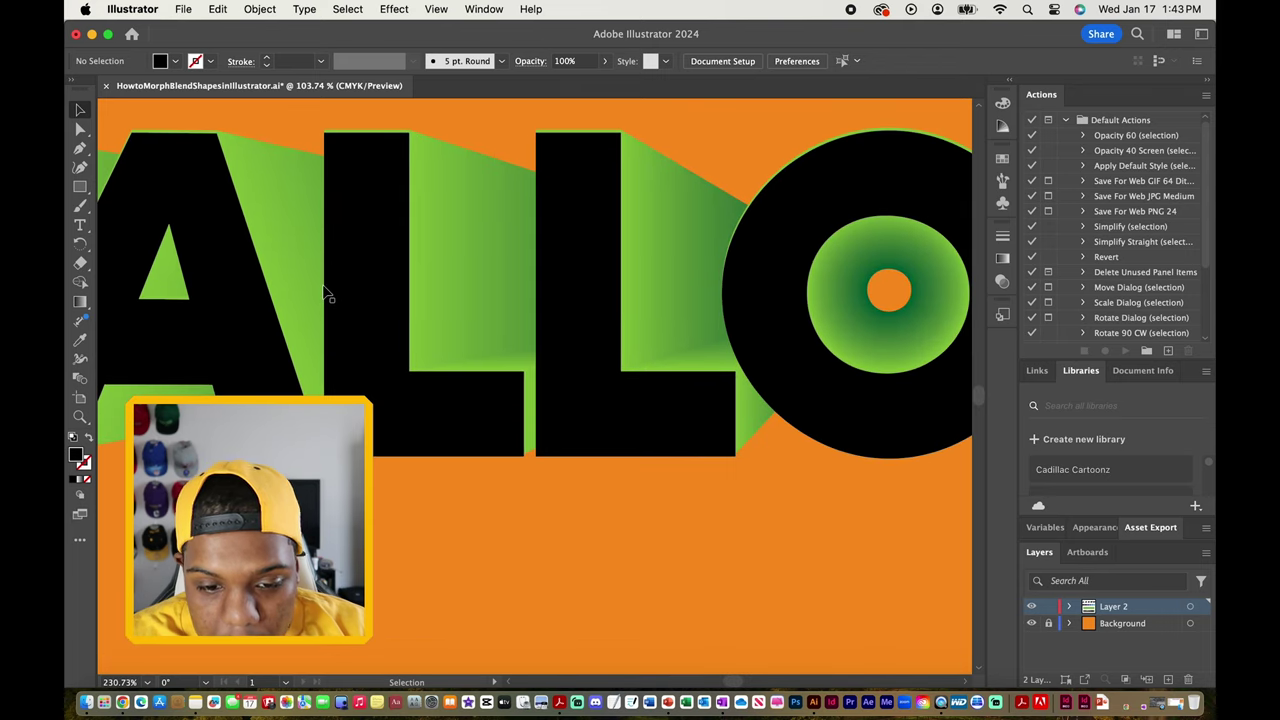
scroll(323, 290, up, 1)
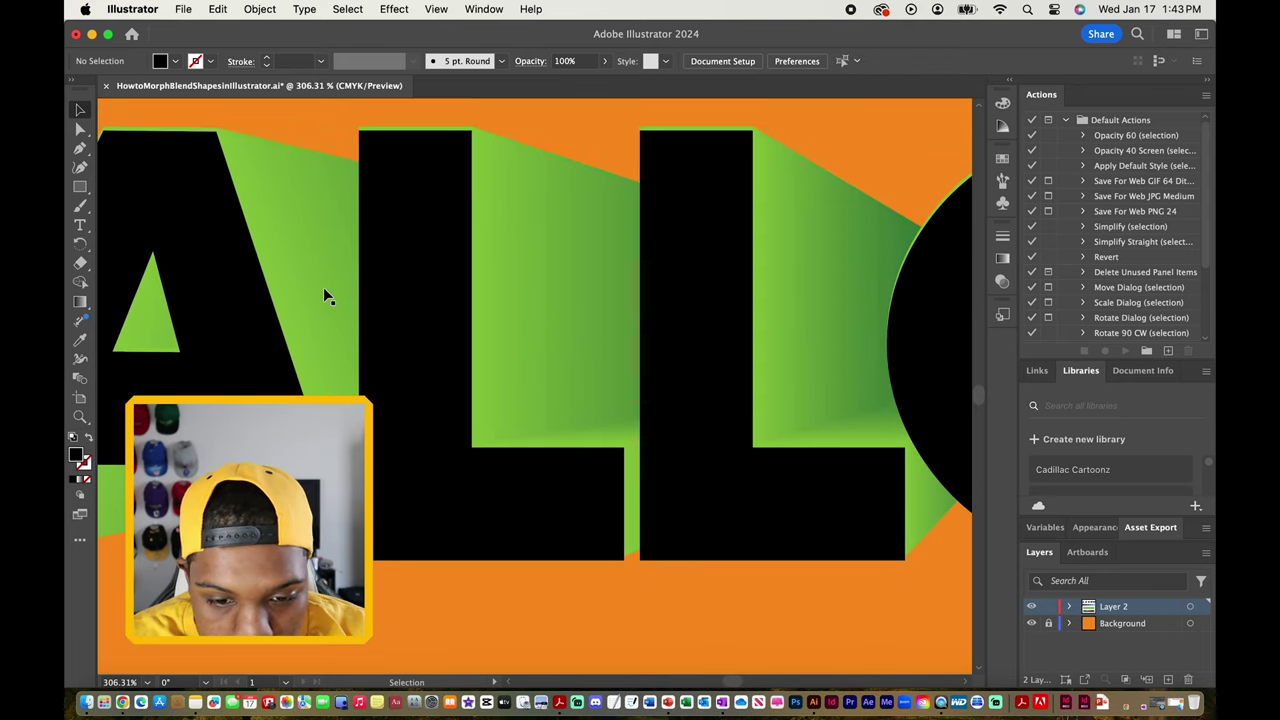
drag(386, 300, 392, 303)
click(558, 622)
scroll(558, 622, down, 10)
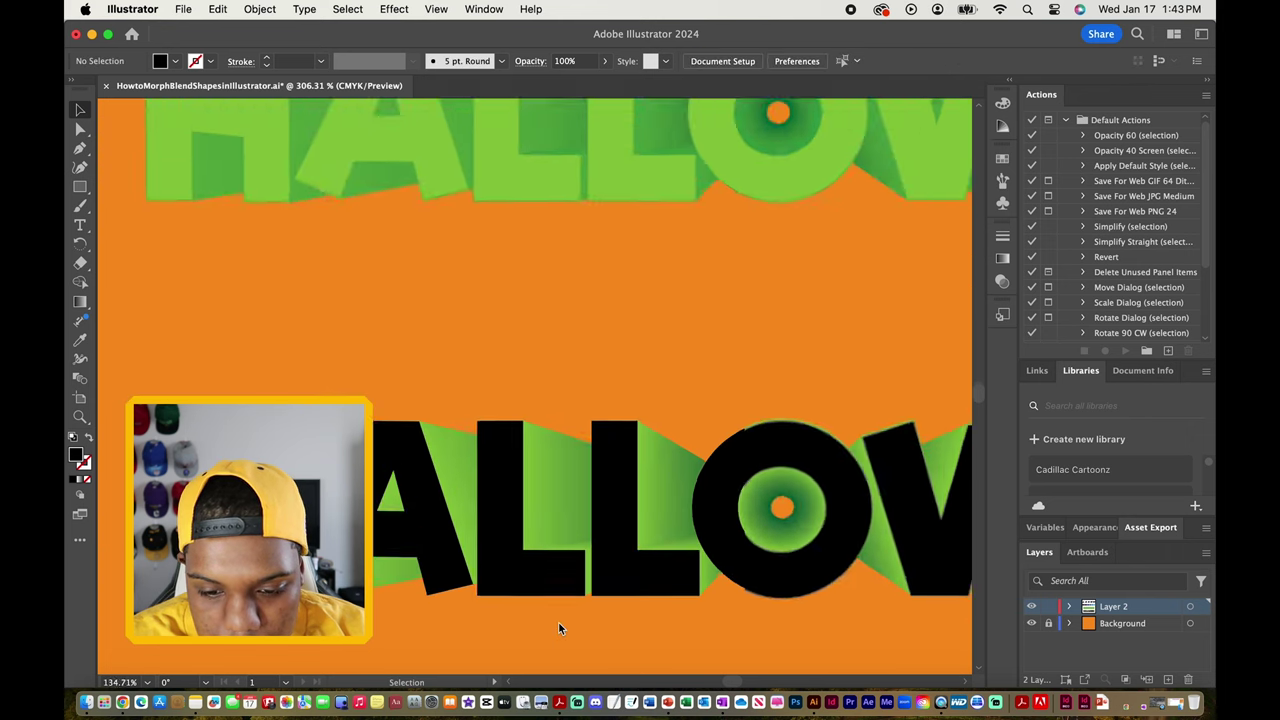
scroll(558, 627, up, 3)
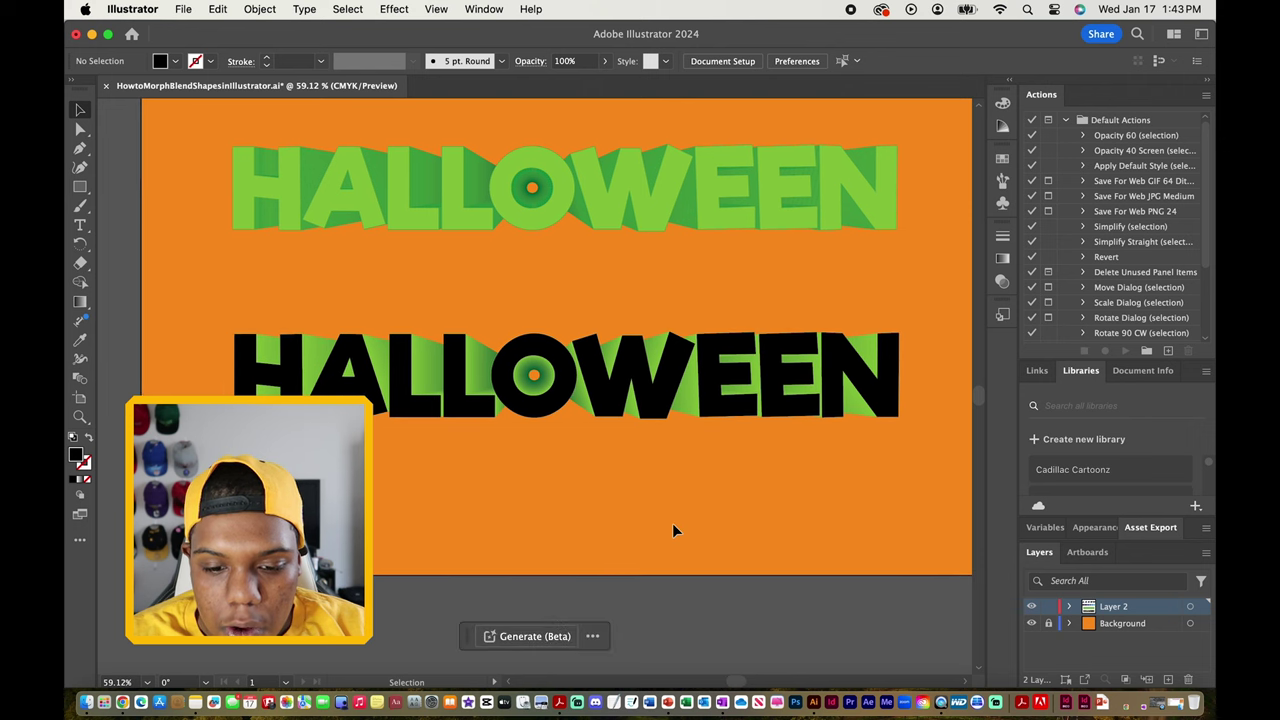
scroll(674, 528, up, 1)
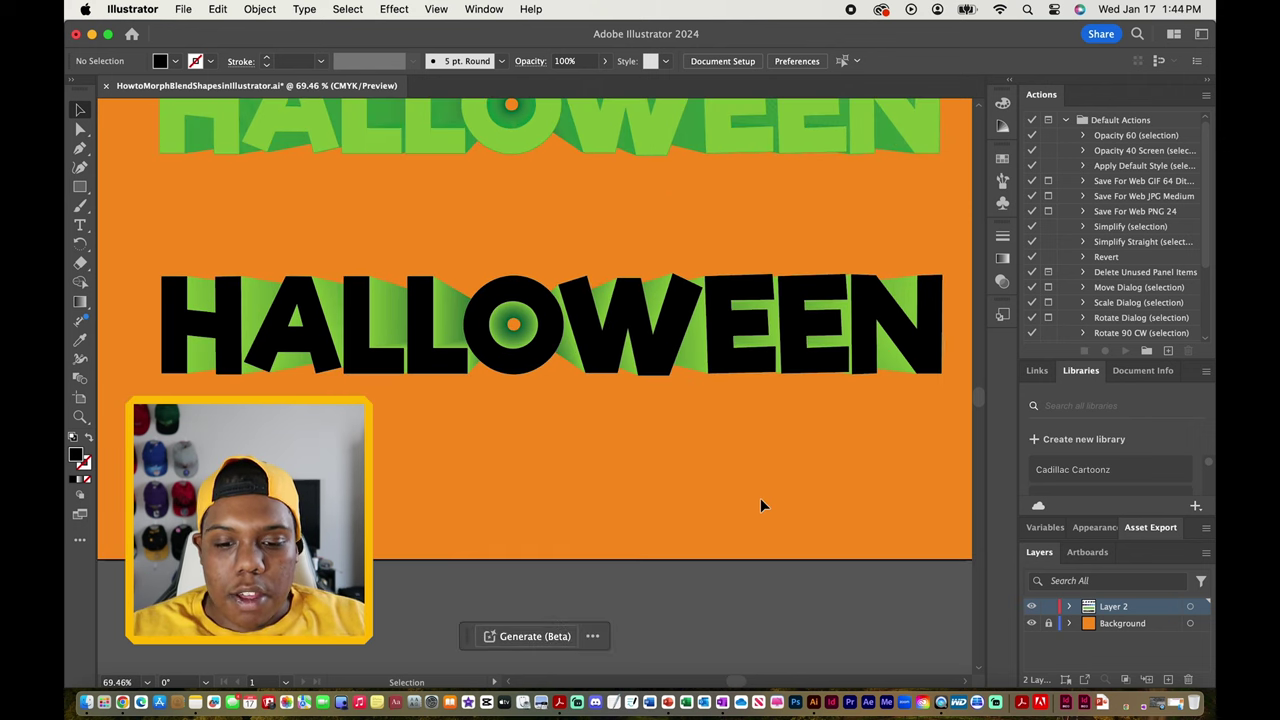
- Fill the overlaid lettering on the lower HALLOWEEN blend with the dark green swatch and deselect it
click(483, 318)
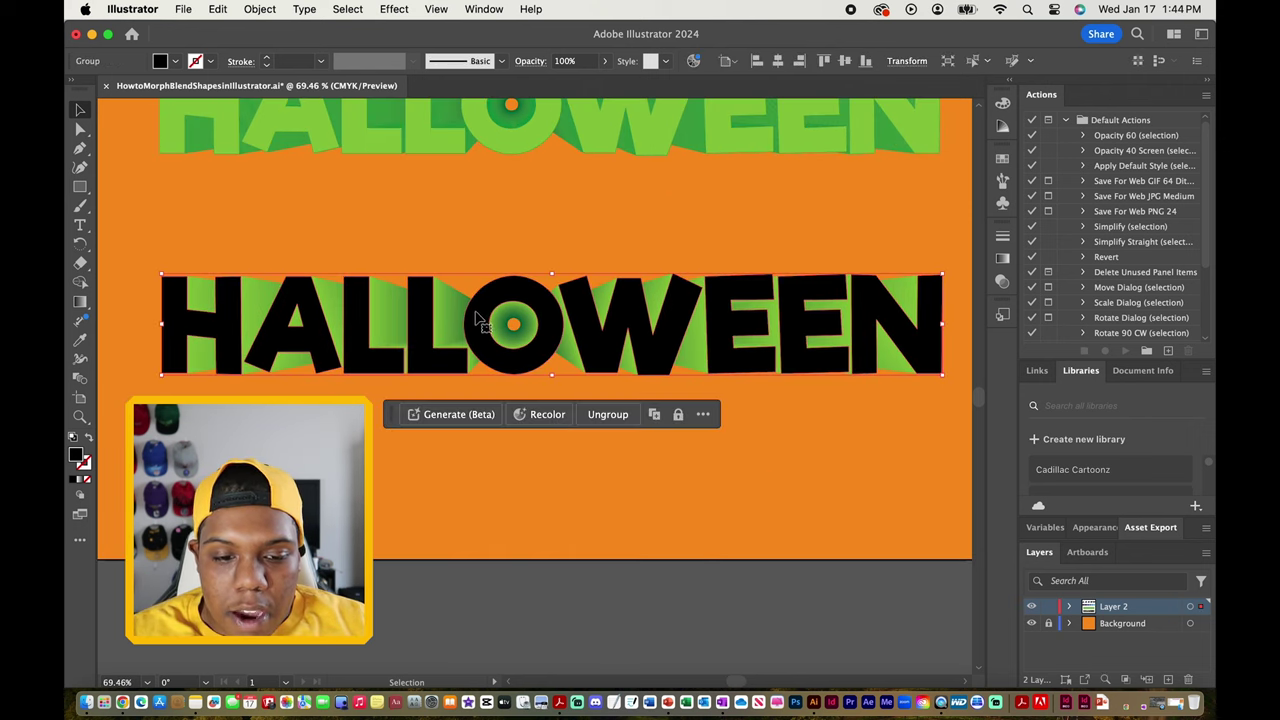
drag(483, 318, 538, 455)
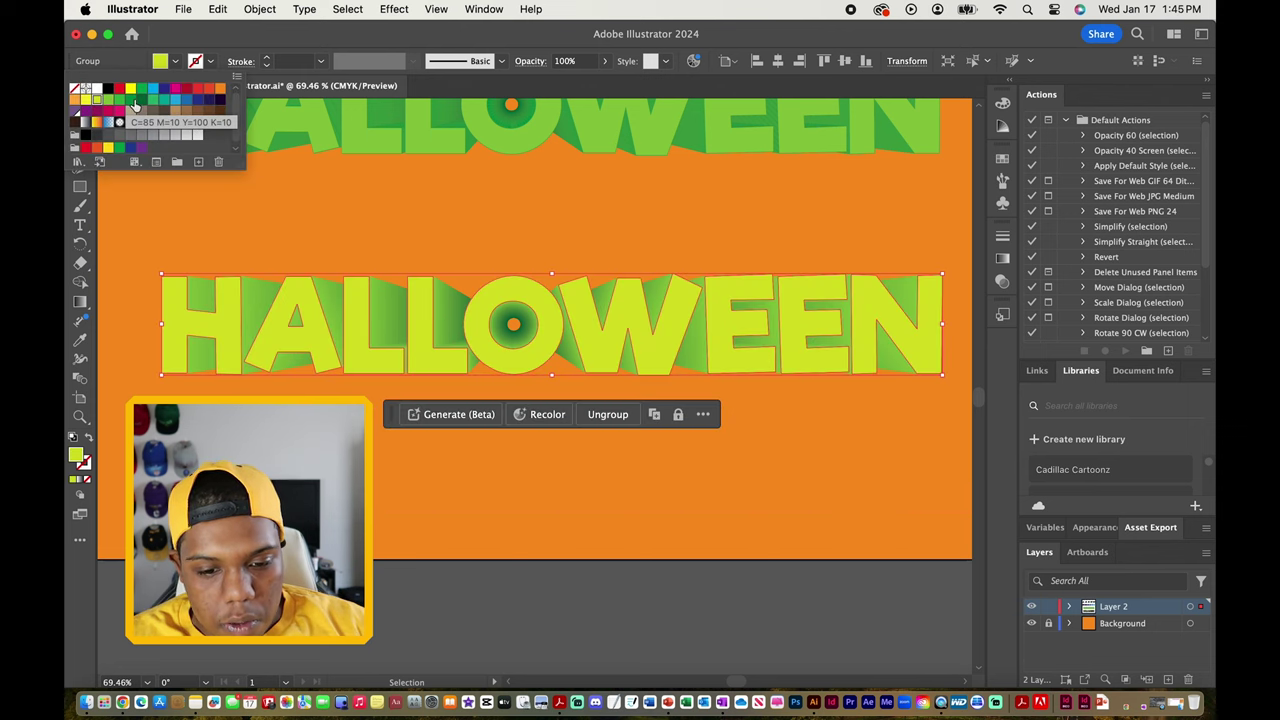
click(141, 101)
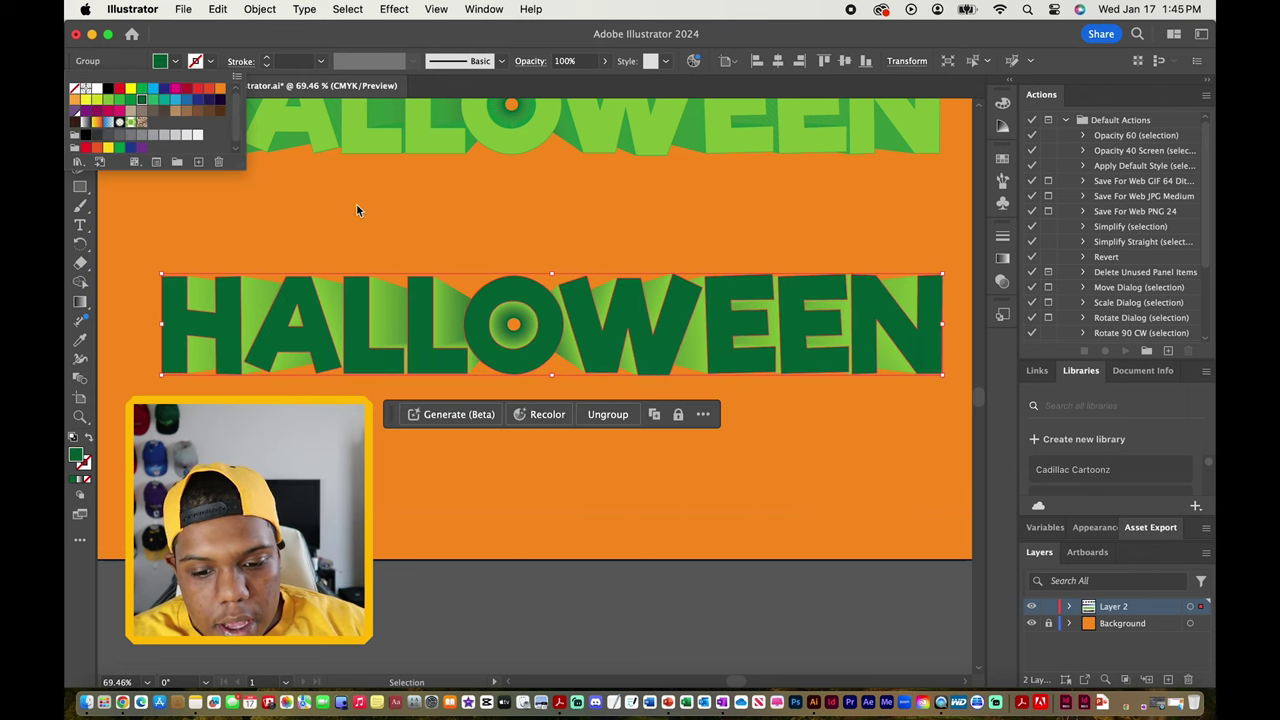
click(447, 241)
click(435, 224)
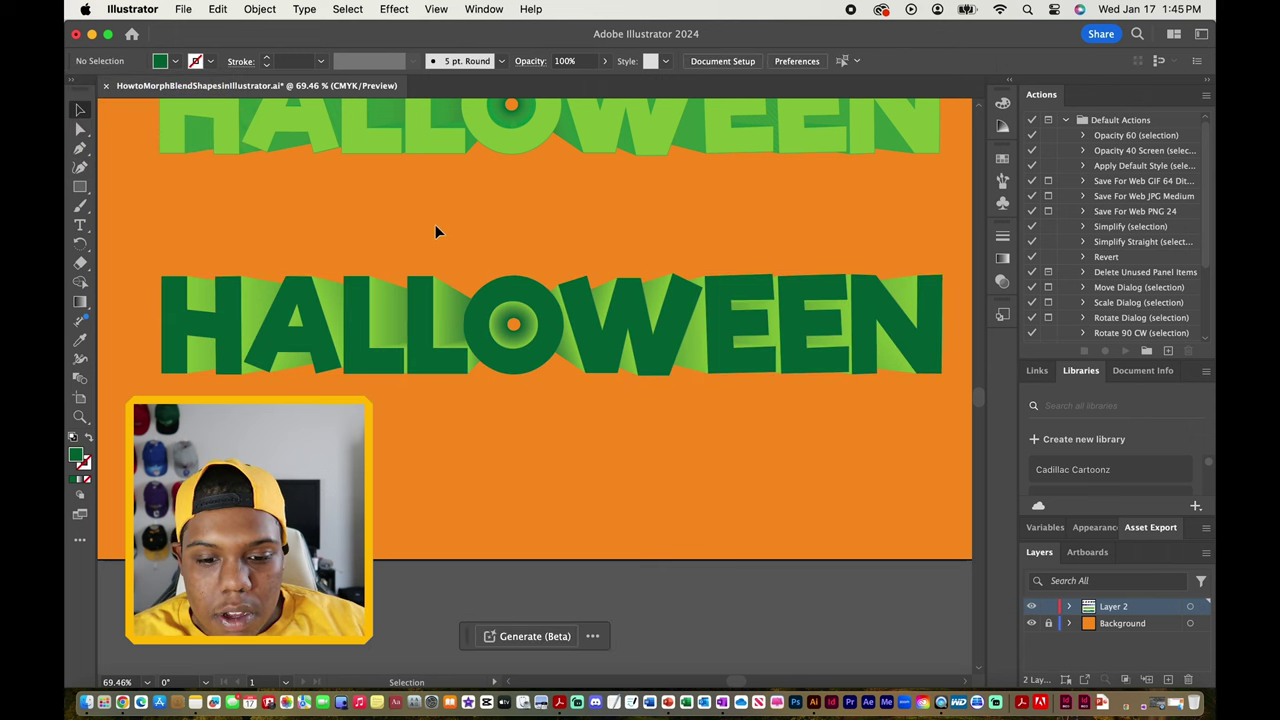
scroll(455, 291, up, 3)
scroll(455, 291, down, 5)
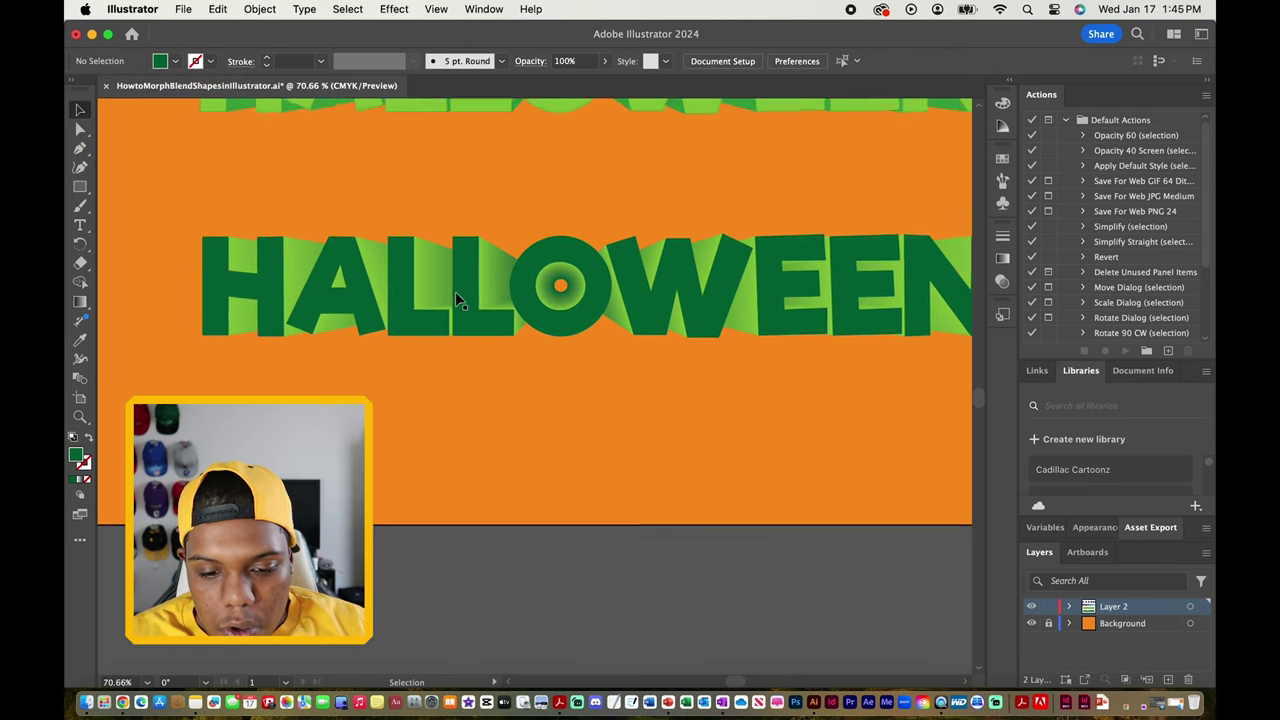
scroll(455, 291, down, 1)
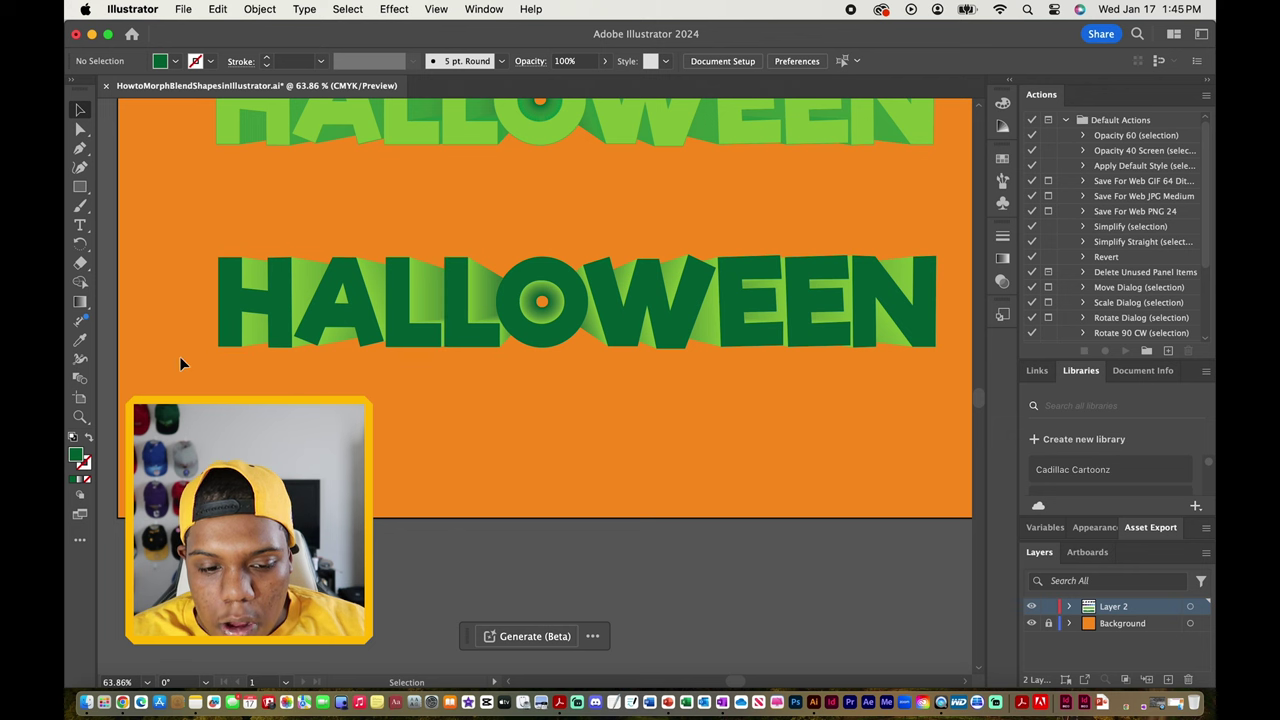
scroll(173, 357, down, 4)
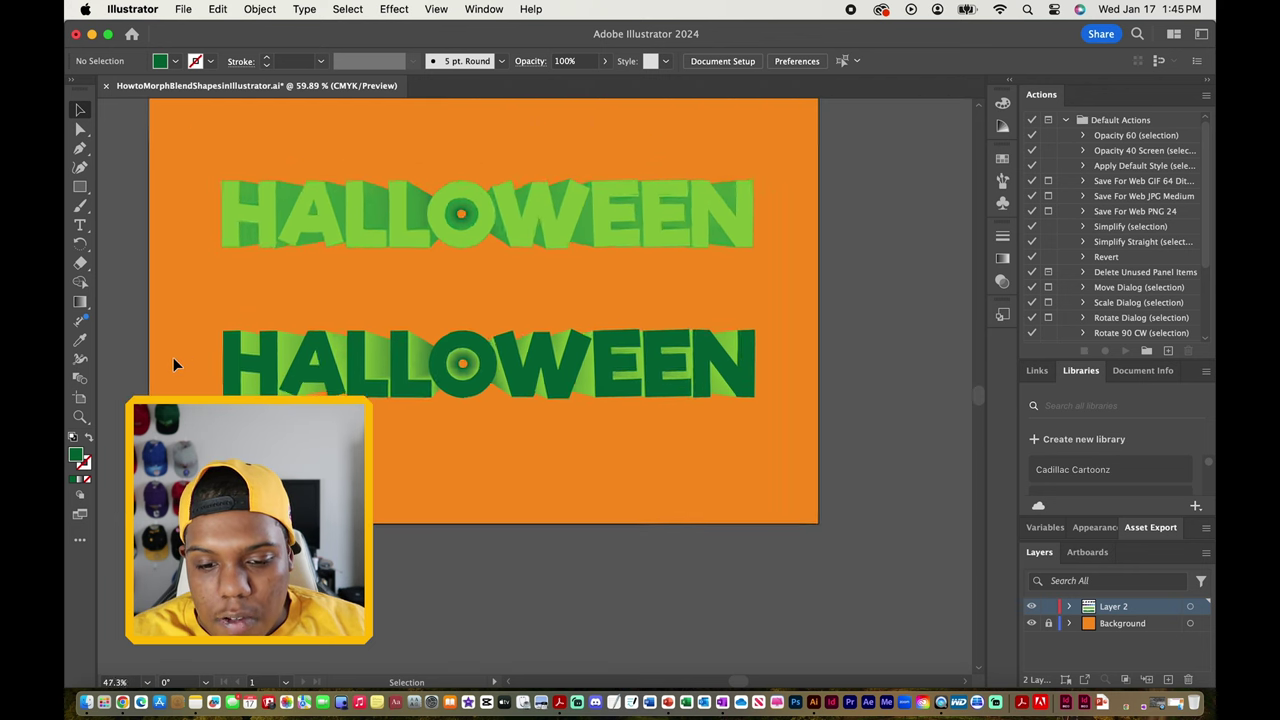